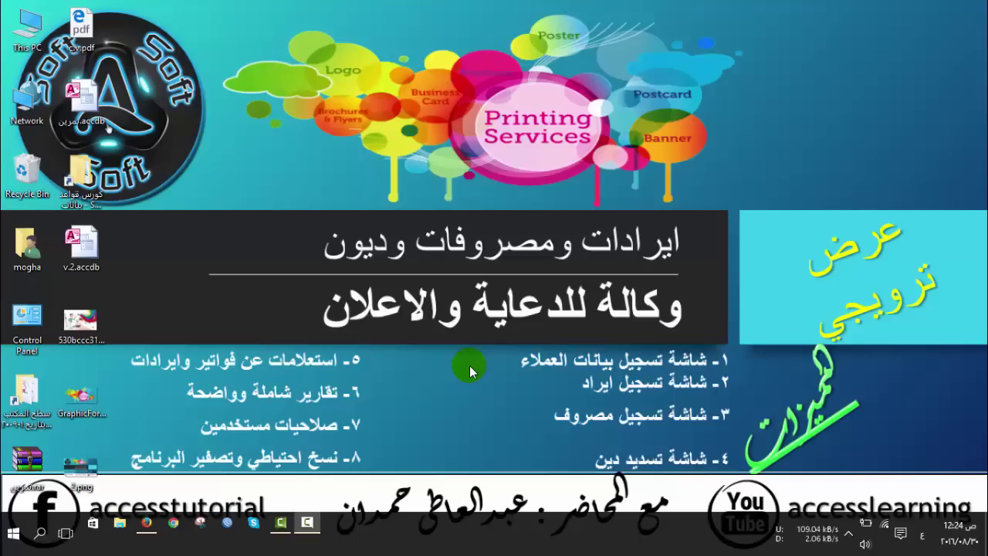
- Open v.2.accdb, log in with the admin username and password, and dismiss the welcome message
double_click(81, 245)
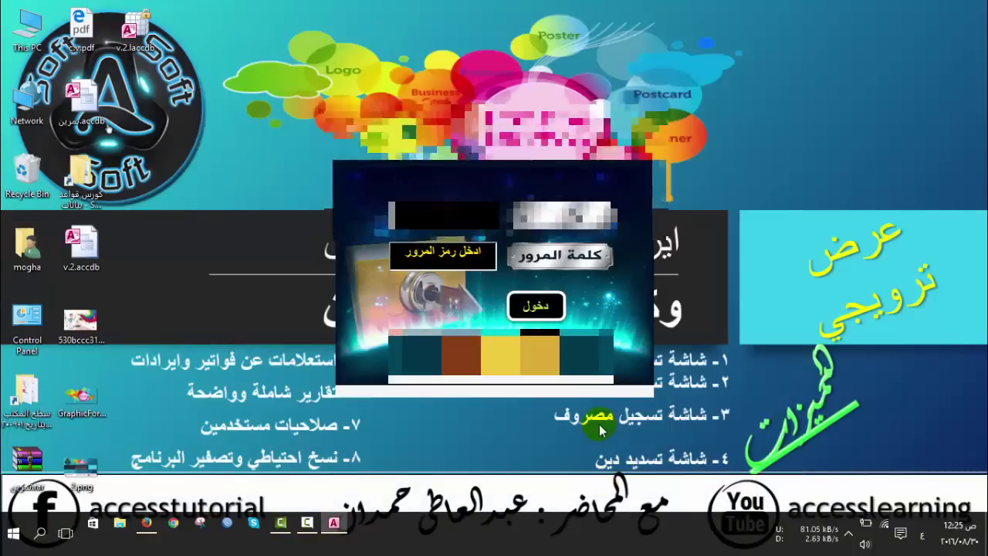
type("ad")
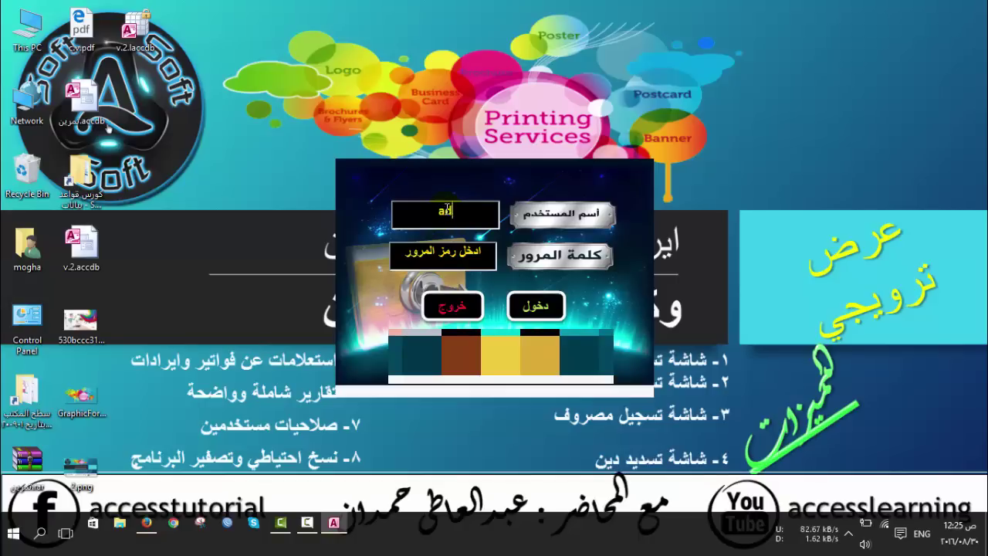
type("min")
key("Tab")
type("12345")
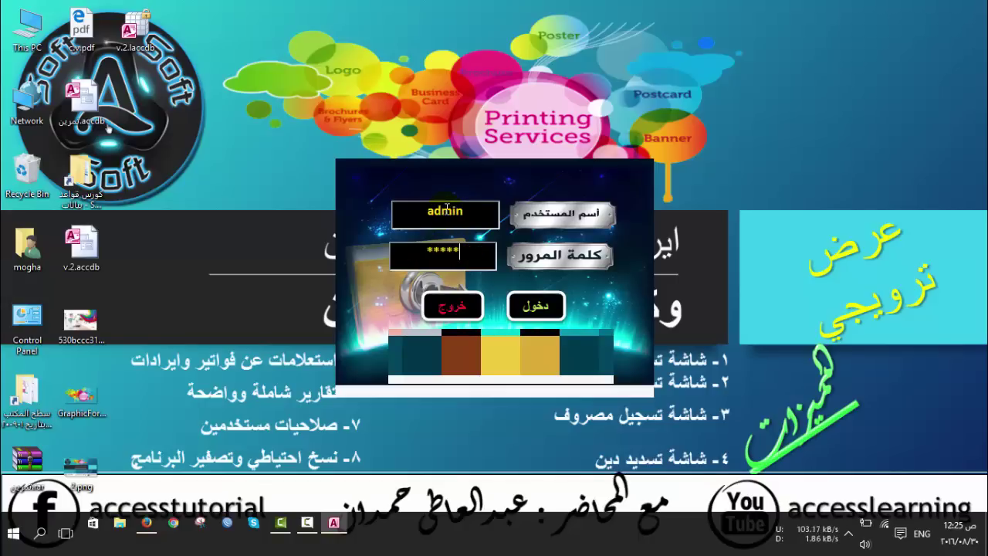
left_click(539, 308)
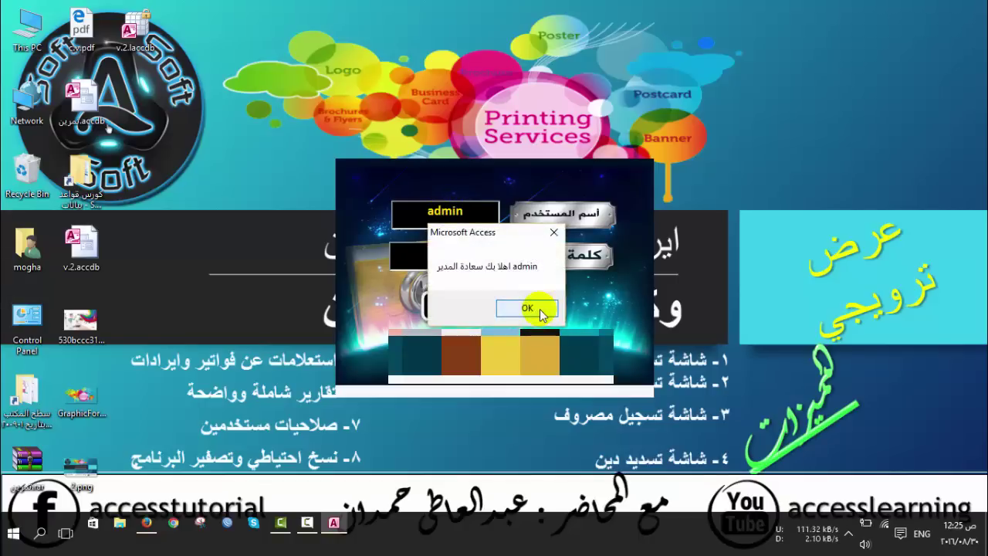
left_click(538, 308)
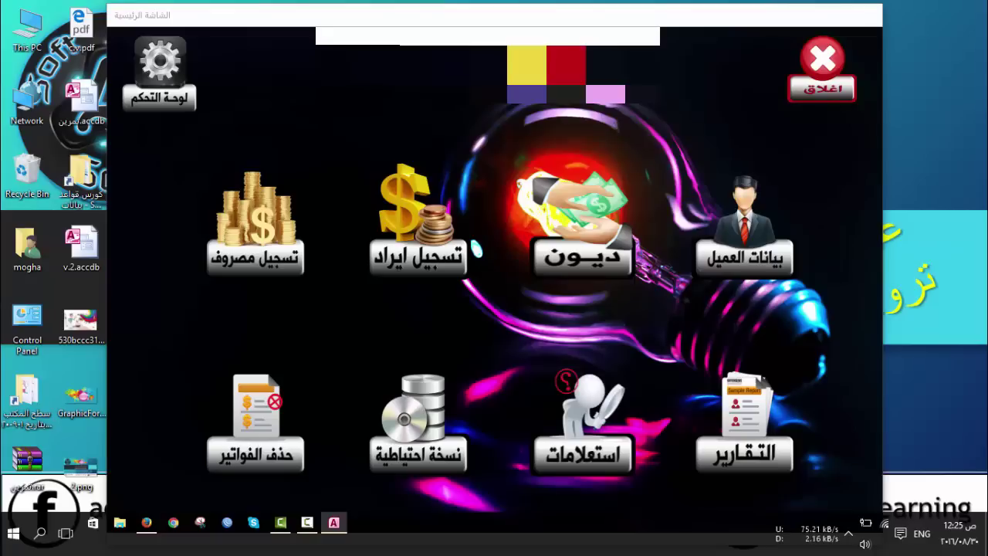
- Open the customer data form and browse back to the first customer, then forward again
left_click(742, 266)
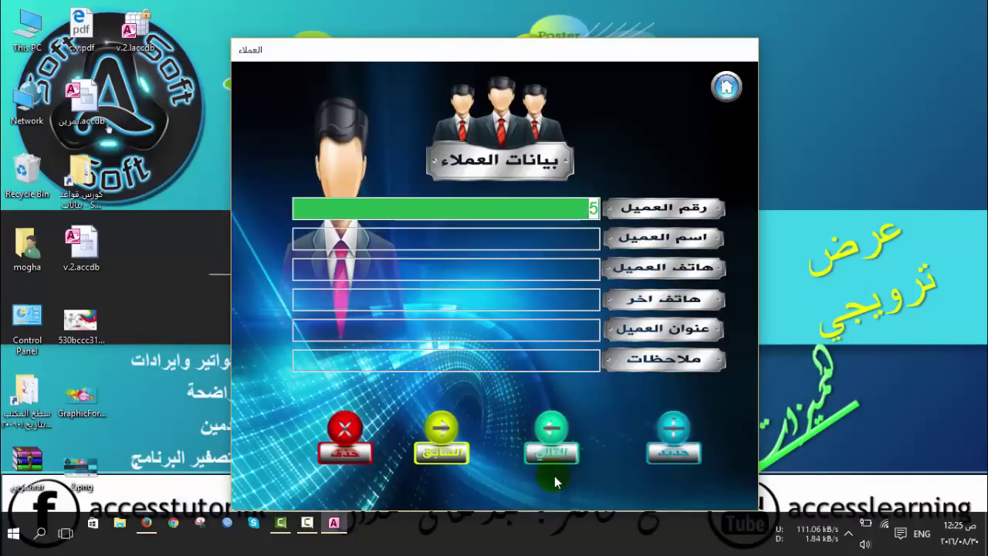
left_click(455, 459)
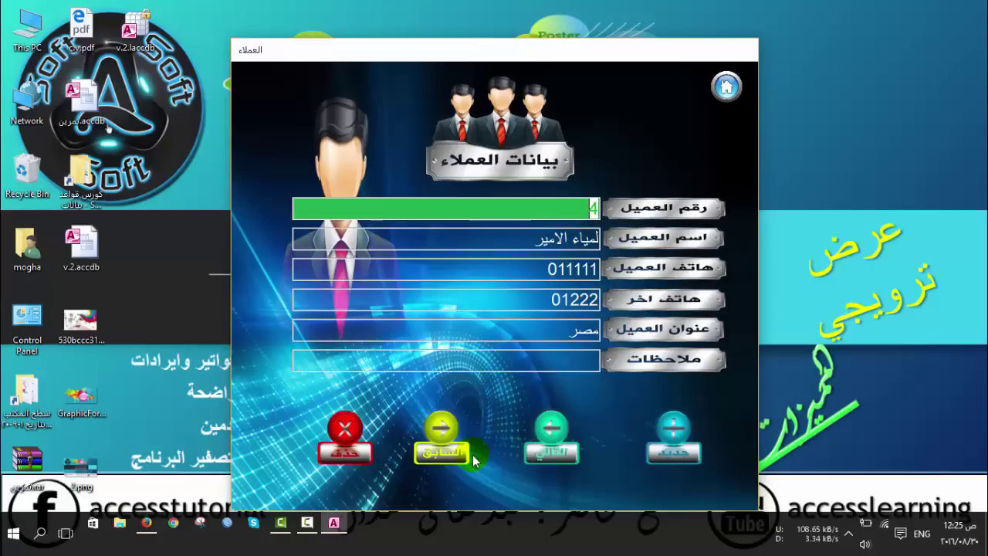
left_click(446, 452)
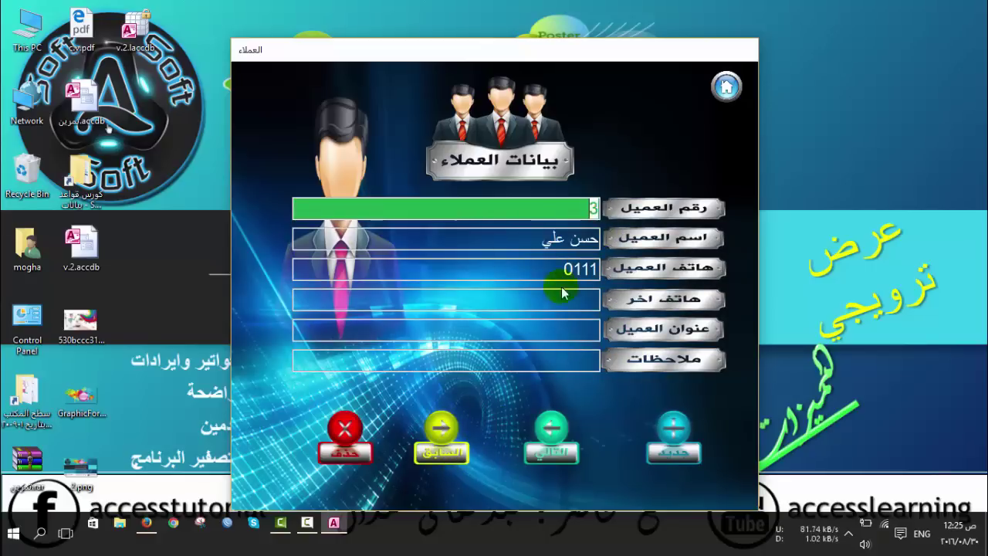
left_click(433, 450)
left_click(441, 447)
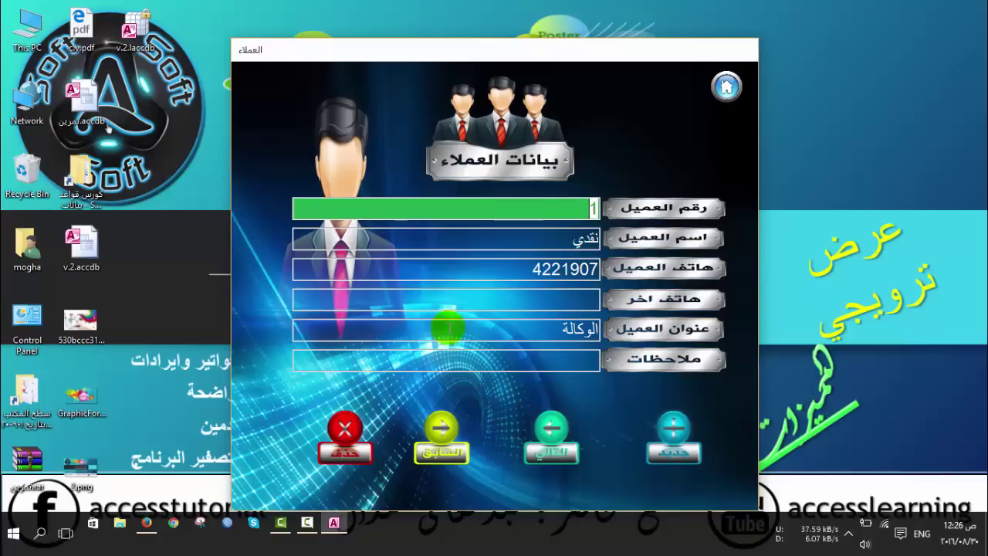
left_click(556, 455)
left_click(557, 455)
left_click(557, 455)
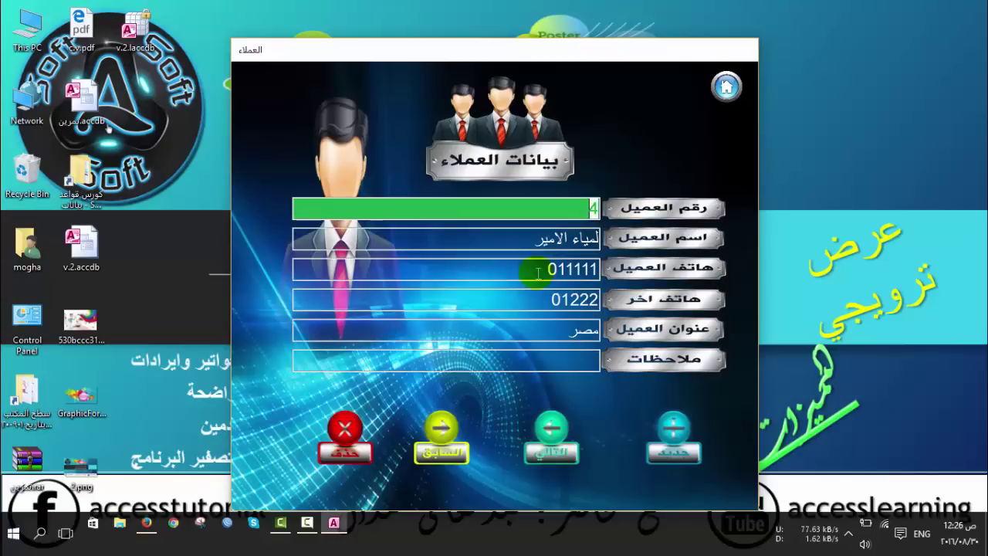
- Delete customer record 4, then go back to the main menu
left_click(350, 448)
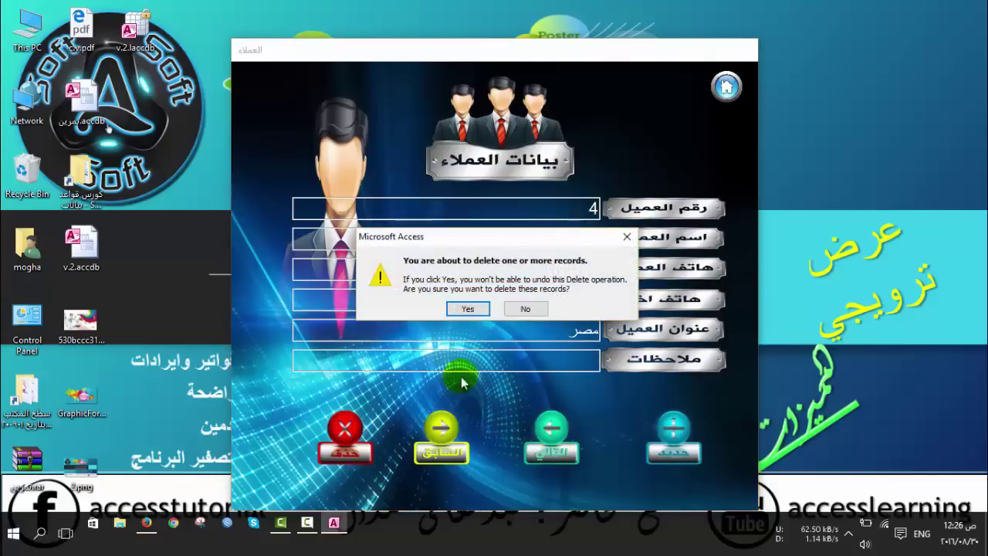
left_click(468, 308)
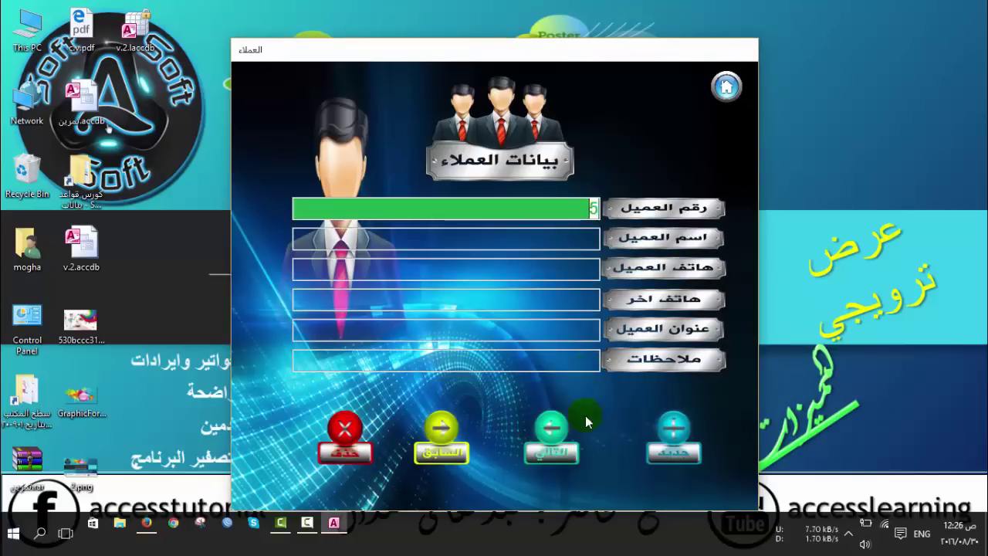
left_click(431, 457)
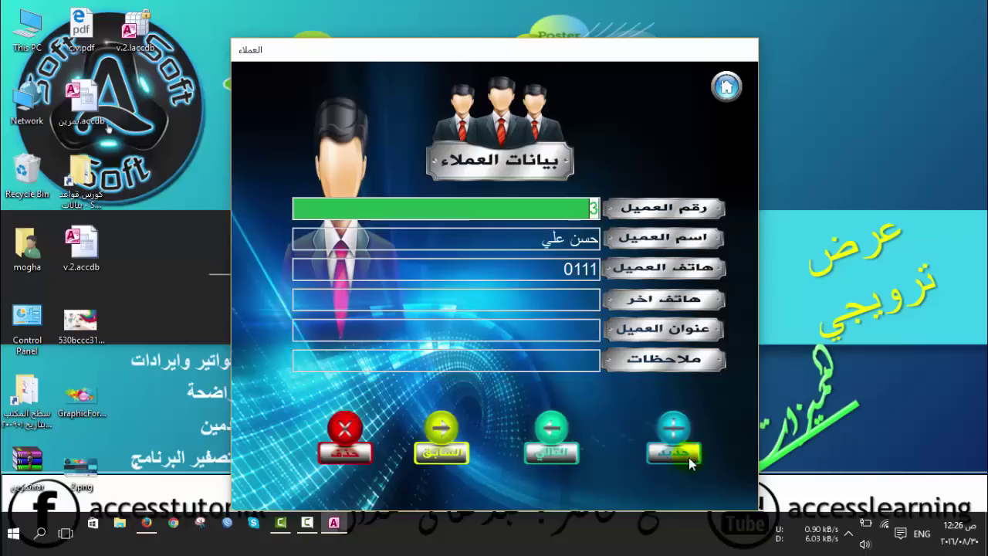
left_click(673, 449)
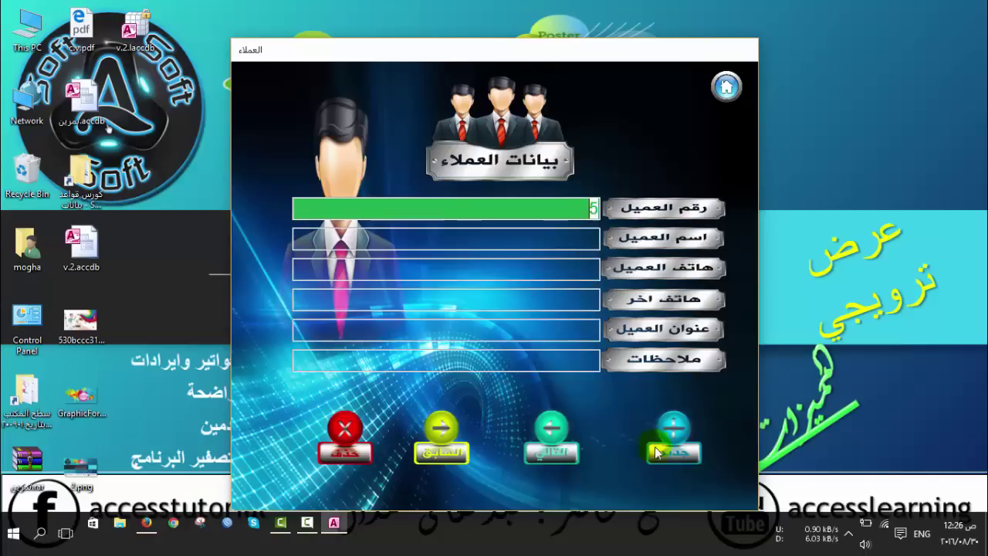
left_click(726, 87)
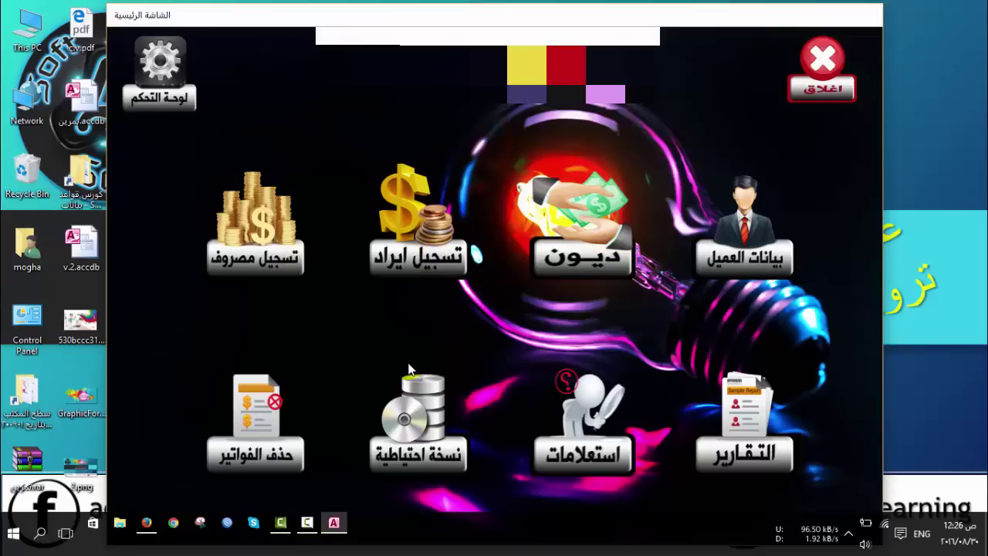
- Open the فاتورة بيع form through تسجيل ايراد, starting invoice 1 dated 30/08/2016
left_click(407, 266)
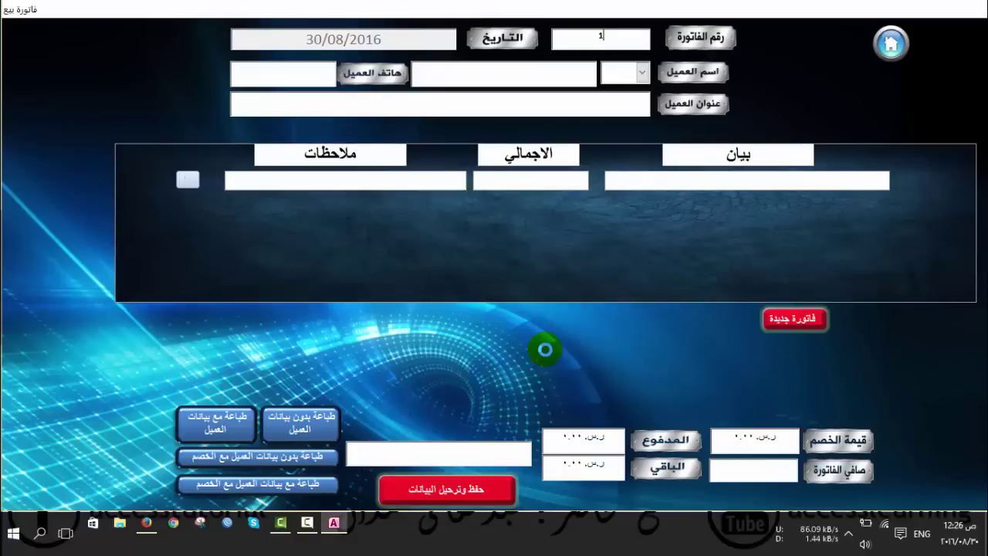
- Pick customer 2 in the اسم العميل list so their name and phone fill in
left_click(641, 73)
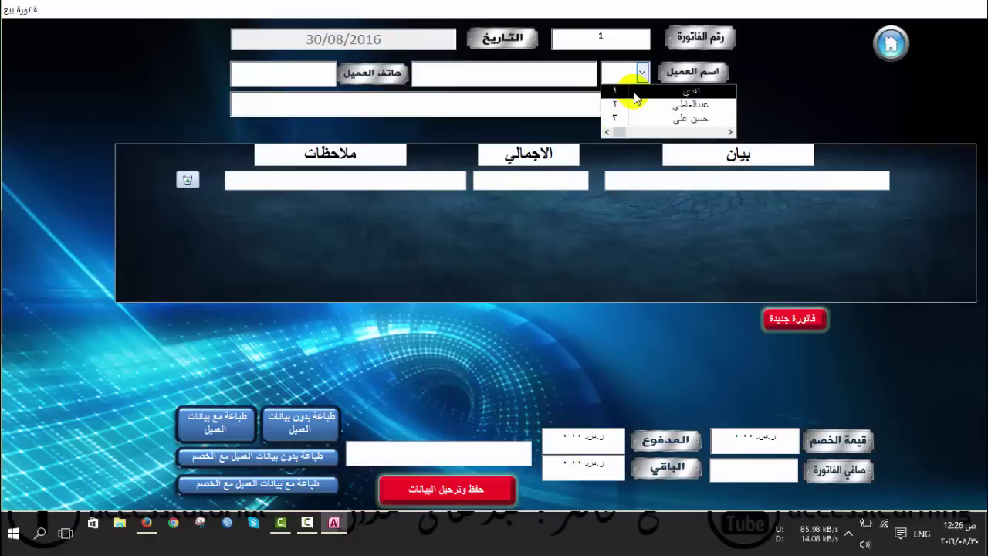
left_click(625, 104)
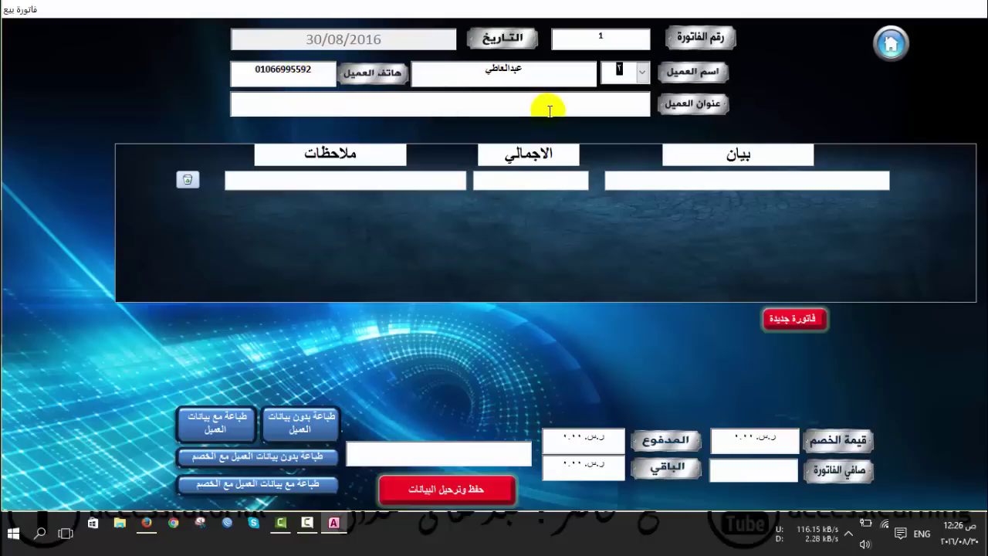
left_click(662, 180)
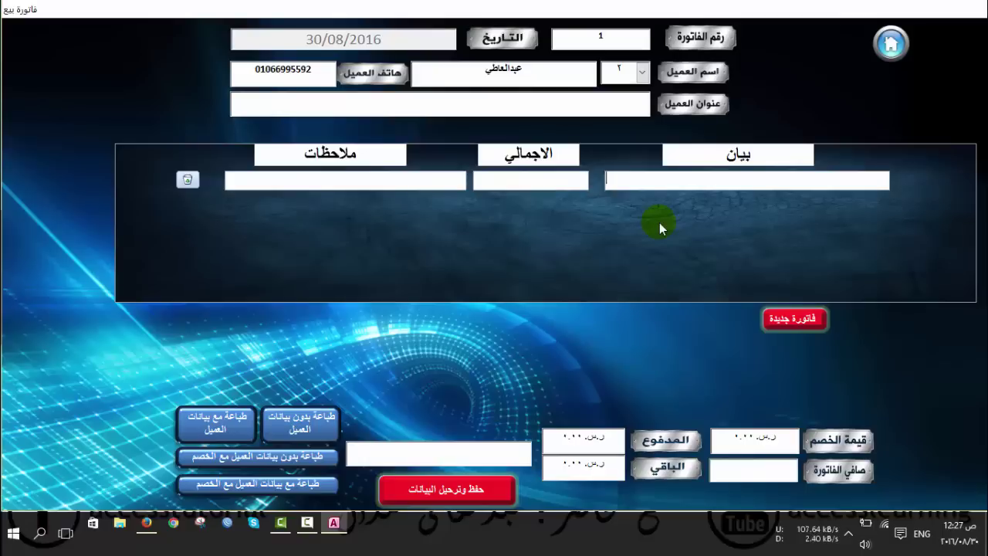
- Enter a first line for a banner (بانر) at 1,000 with a one-metre-by-one-metre size note
key("alt+shift")
type("بانر")
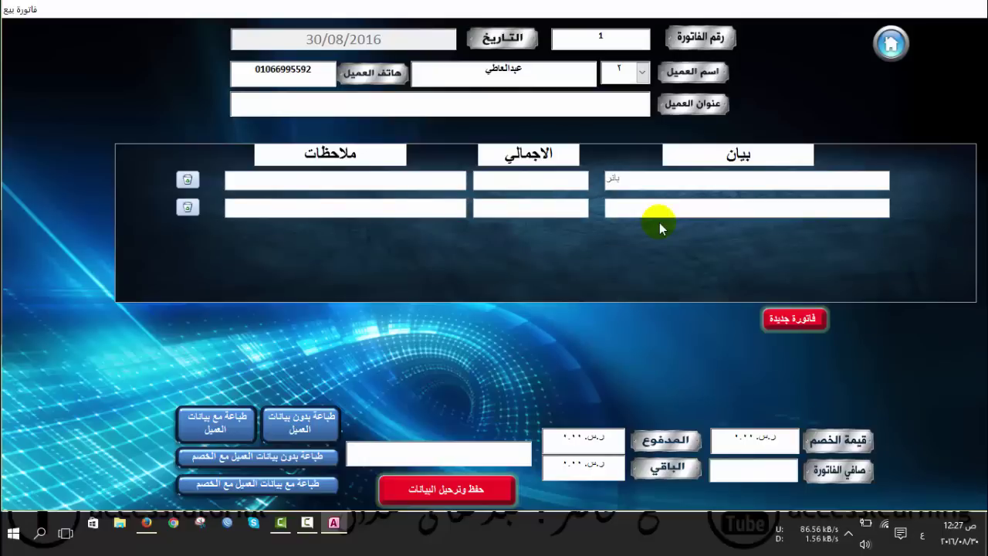
type("تر")
left_click(512, 174)
type("1000")
left_click(448, 183)
left_click(408, 188)
type("أ")
type(" مقاس")
type(" متر في")
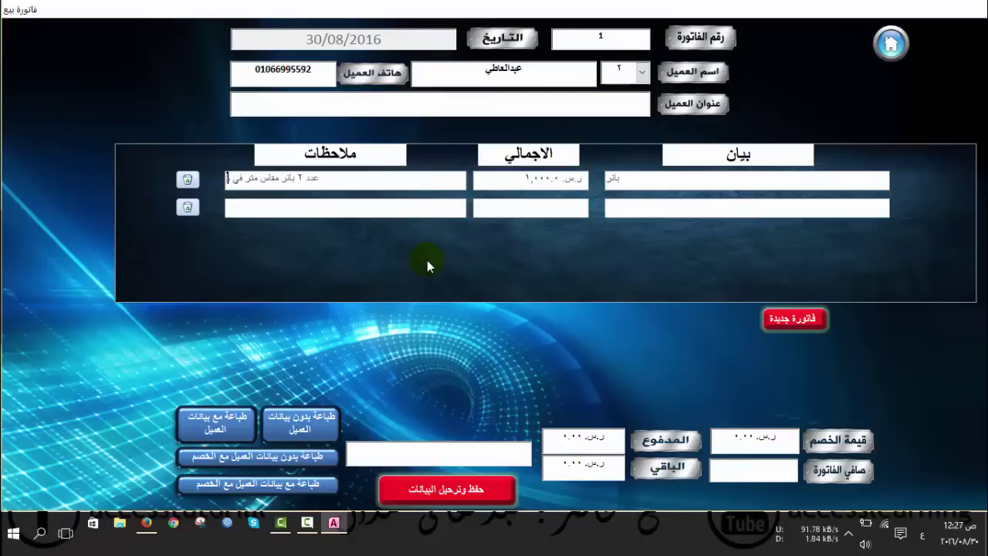
type(" متر")
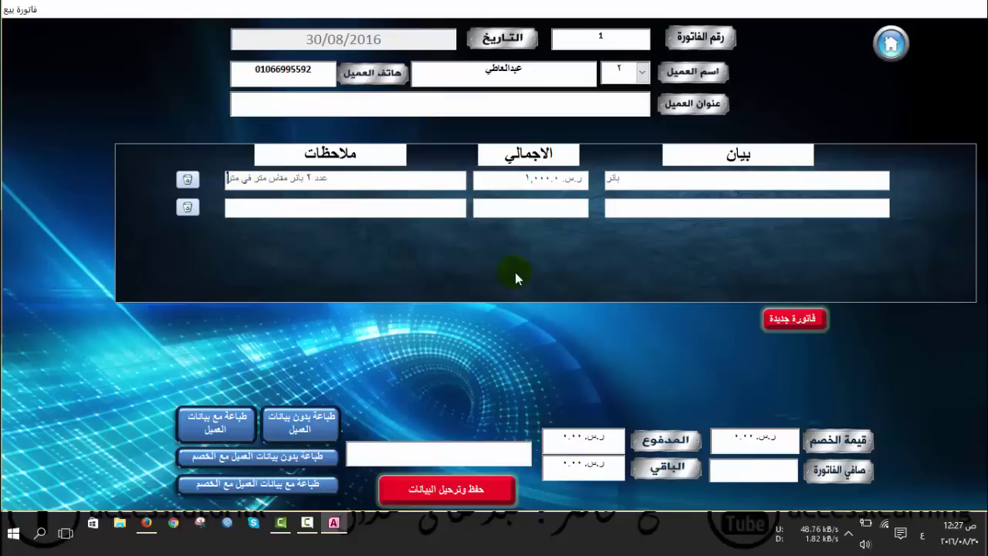
left_click(662, 203)
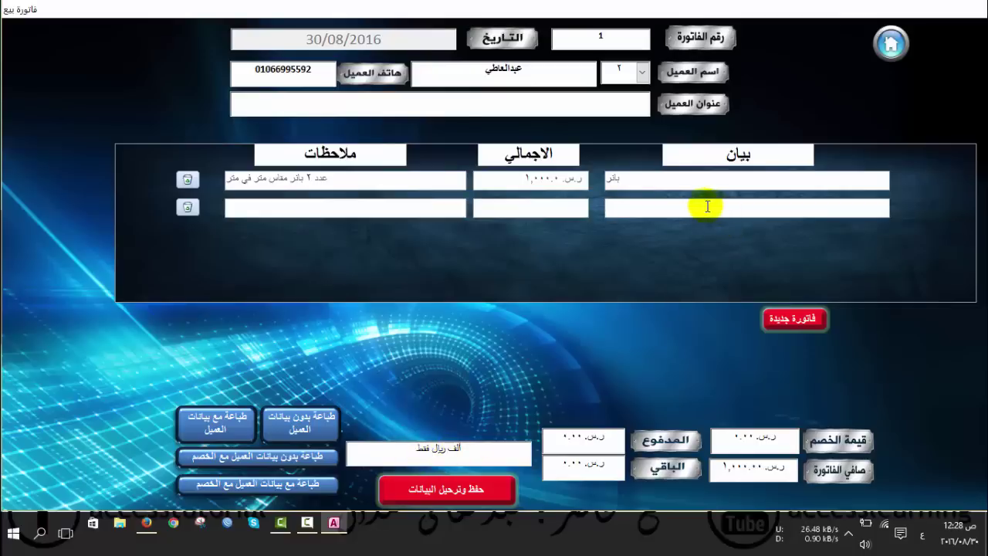
- Add a second line, كروت شخصية at 550, noted as 1000 colour business cards
type("ك")
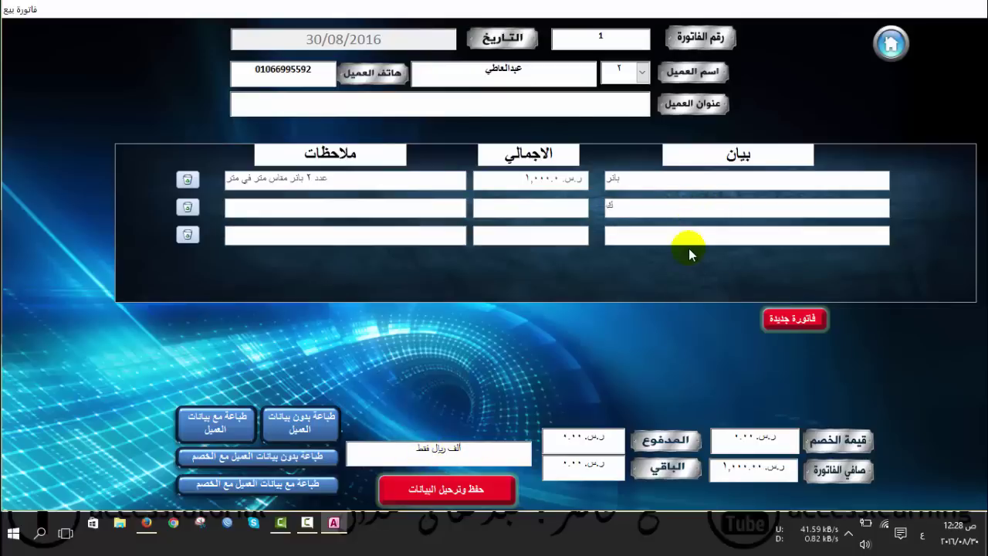
type("روت شخصية")
left_click(522, 210)
type("500")
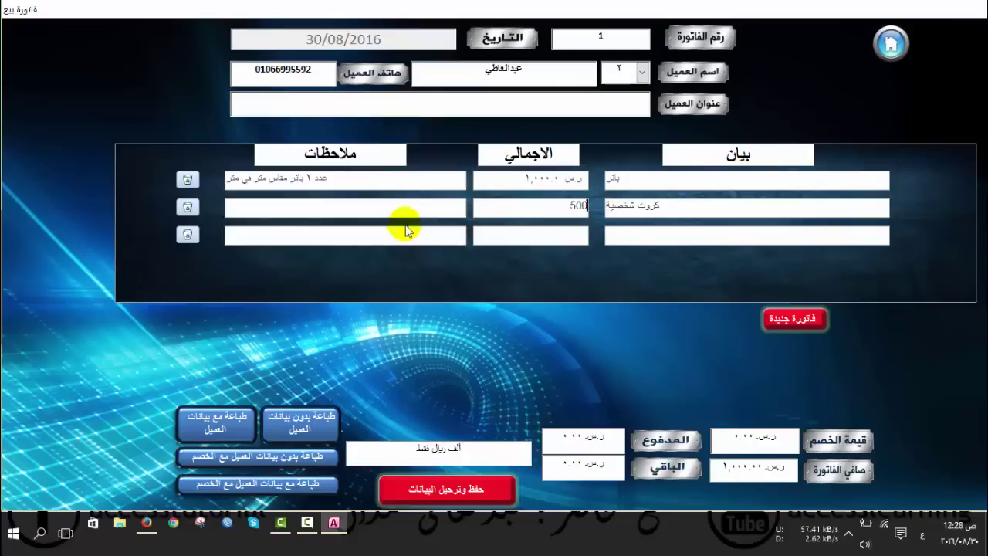
left_click_drag(569, 205, 610, 209)
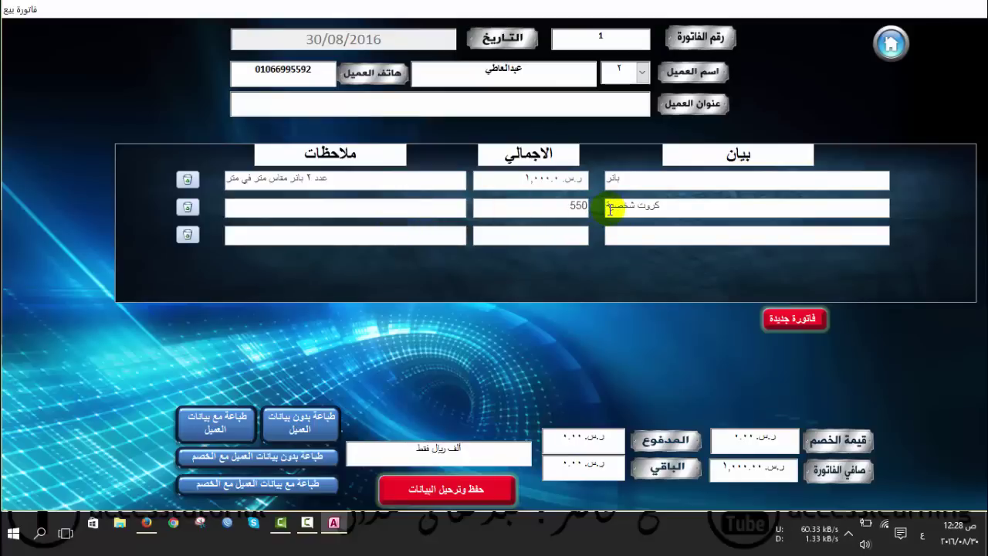
key("Tab")
type("ع")
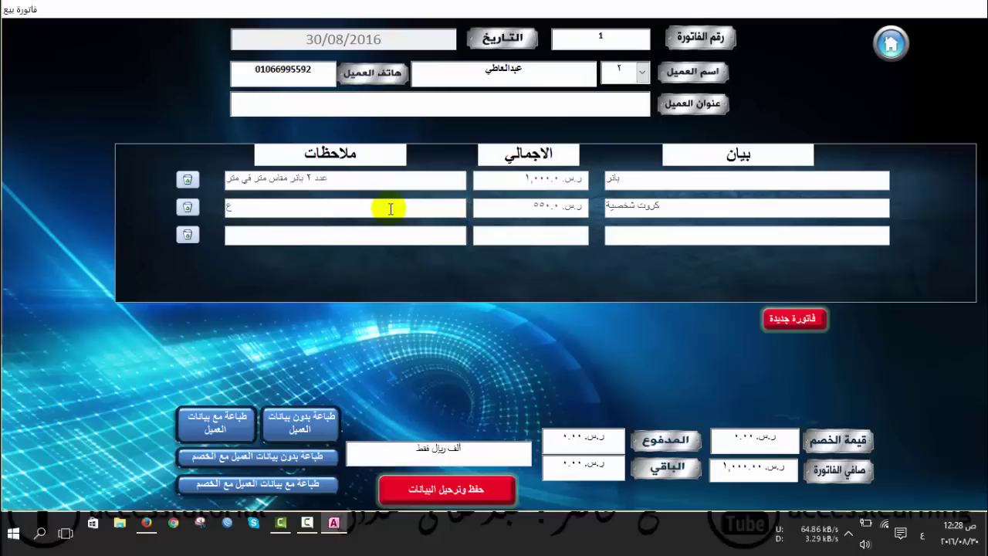
type("دد ١٠")
type("٠٠")
type(" كارت شخصي ا")
type("لوان")
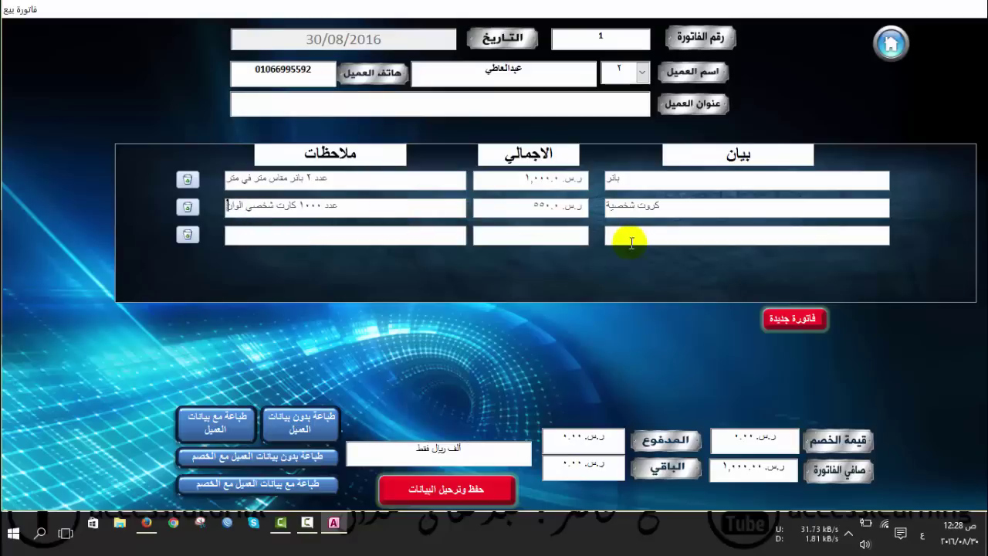
left_click(628, 235)
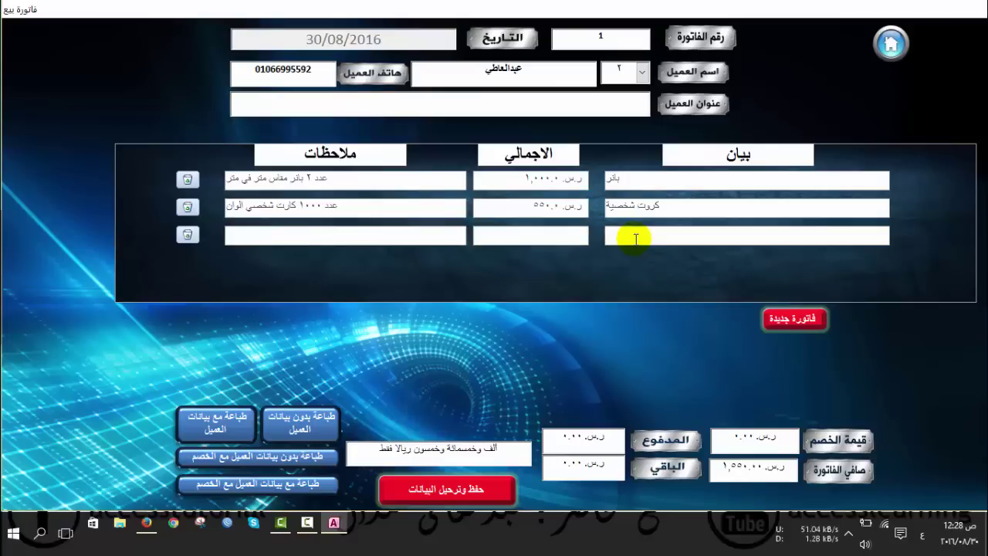
- Add a third line, بروشور at 100, noted as half-A4 brochures
type("بروشور")
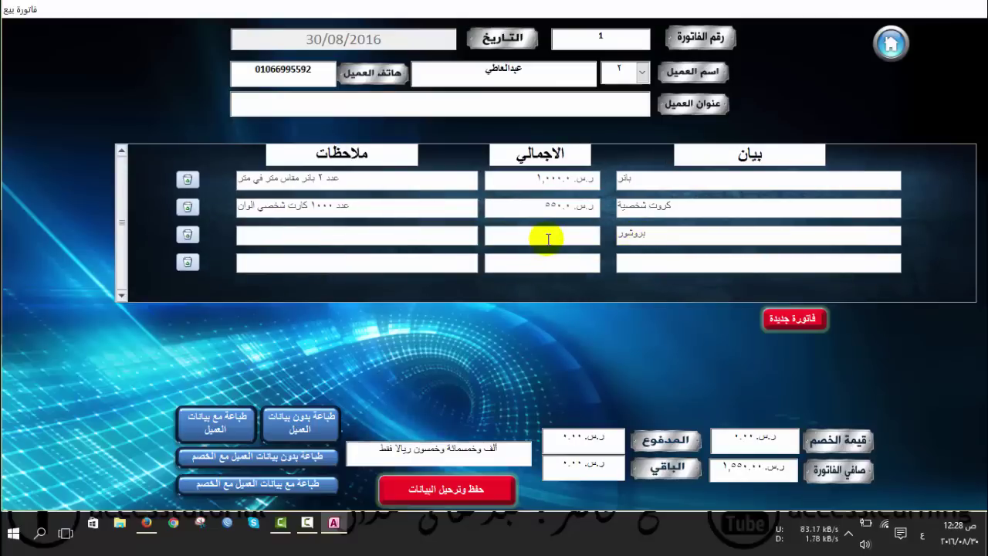
left_click(546, 235)
type("100")
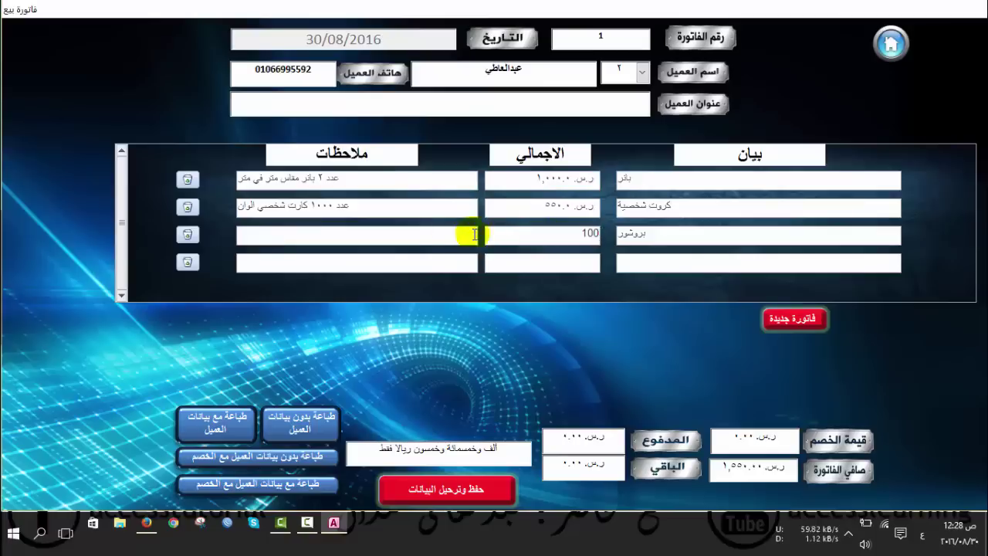
left_click(448, 231)
type("عدد ١٠٠ برشو")
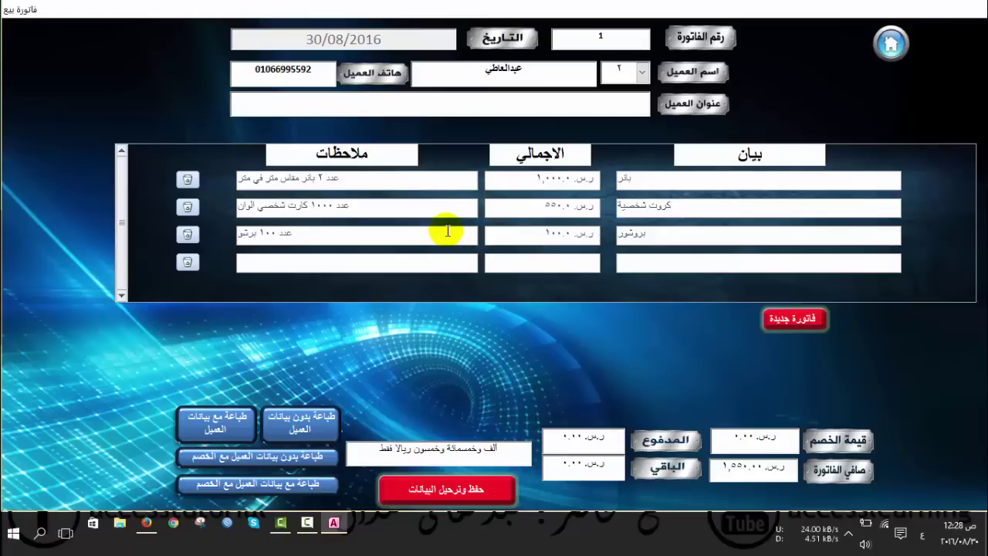
type("ر ن")
type("ص ايه")
type(" فور")
left_click(317, 261)
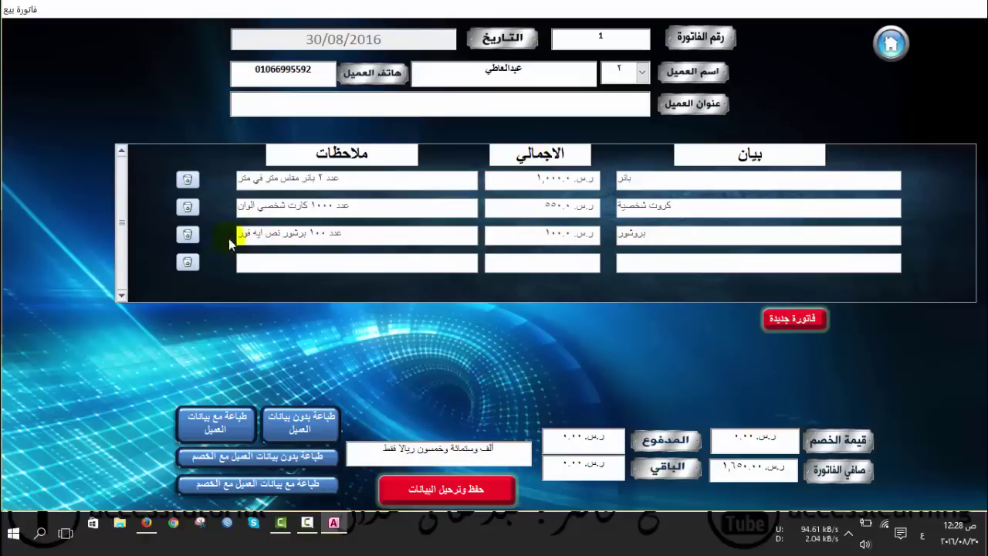
- Delete the بروشور line from invoice 1
left_click(187, 236)
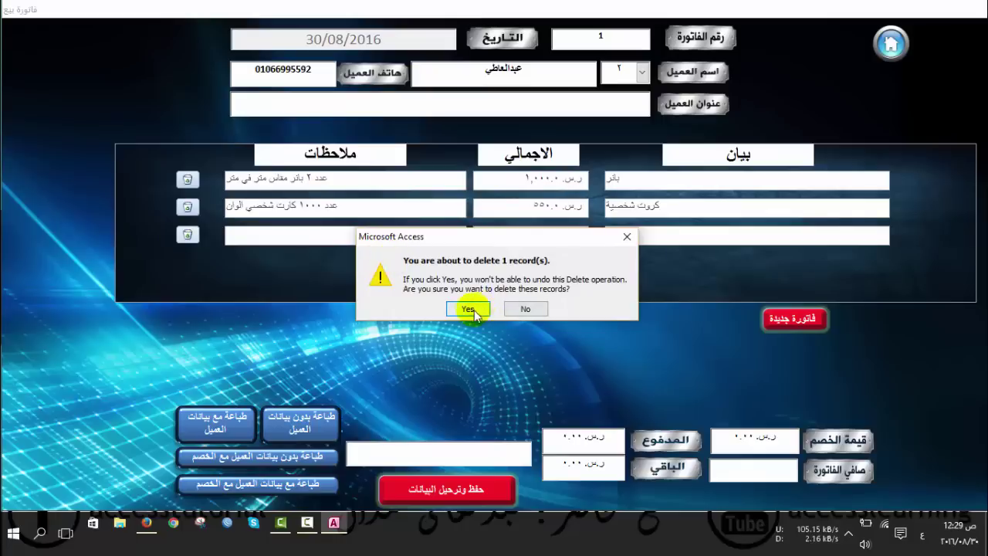
left_click(472, 309)
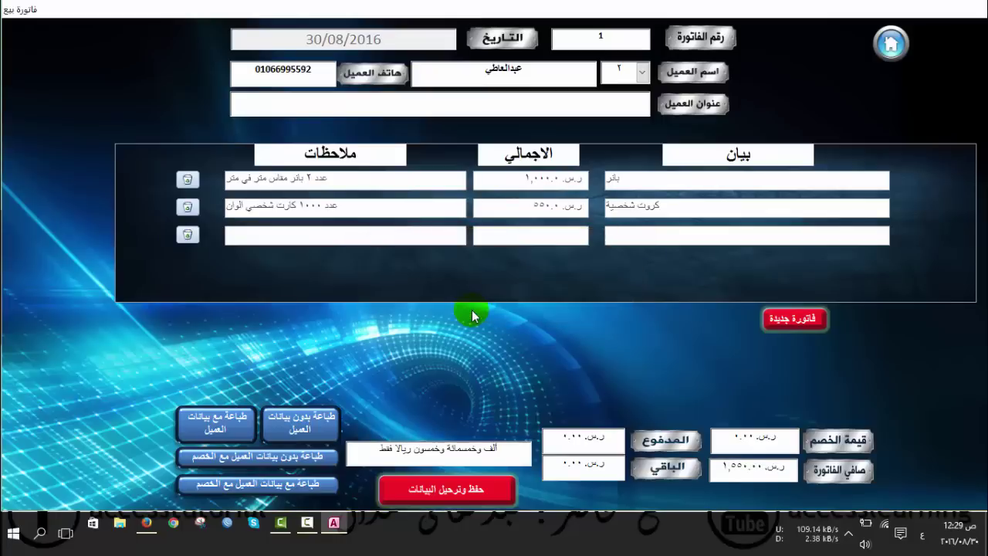
left_click(686, 207)
- Enter discount 50 and payment 500, leaving 1,000 remaining, then preview the customer-less printout
left_click(753, 434)
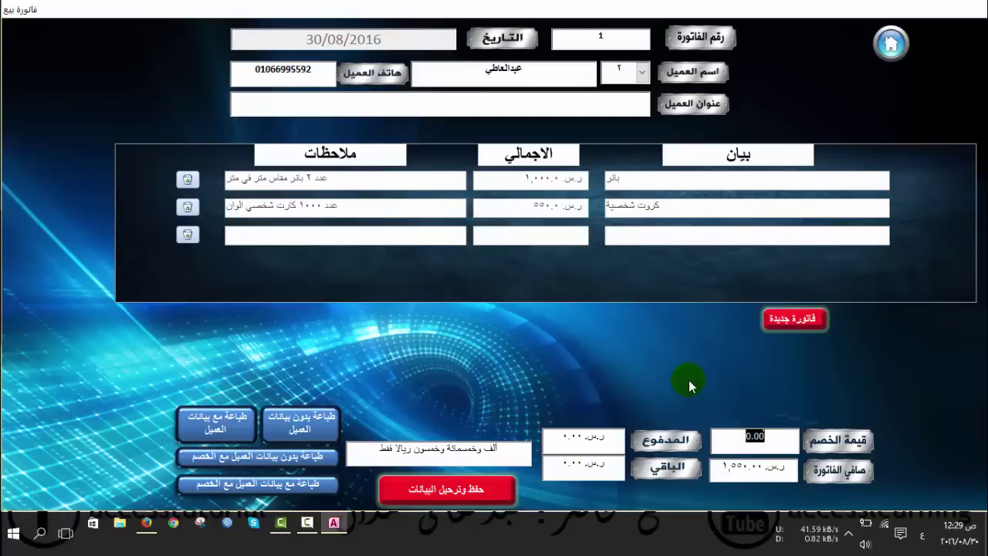
type("50")
key("Tab")
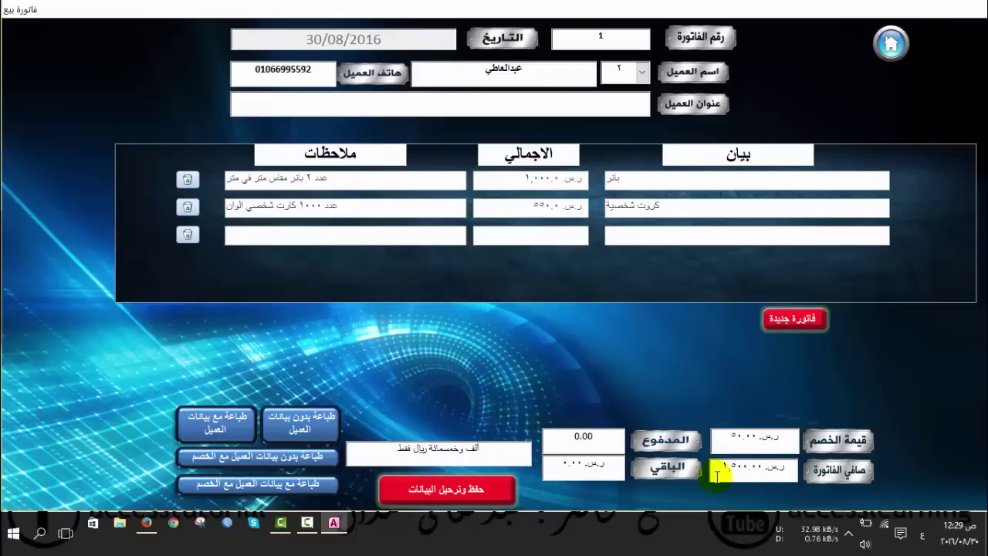
key("shift+Home")
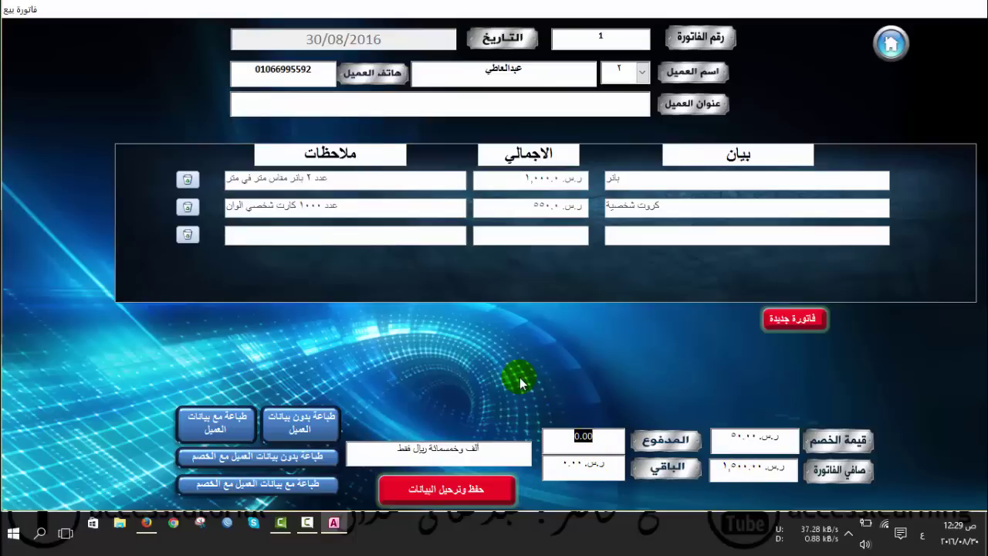
left_click(565, 463)
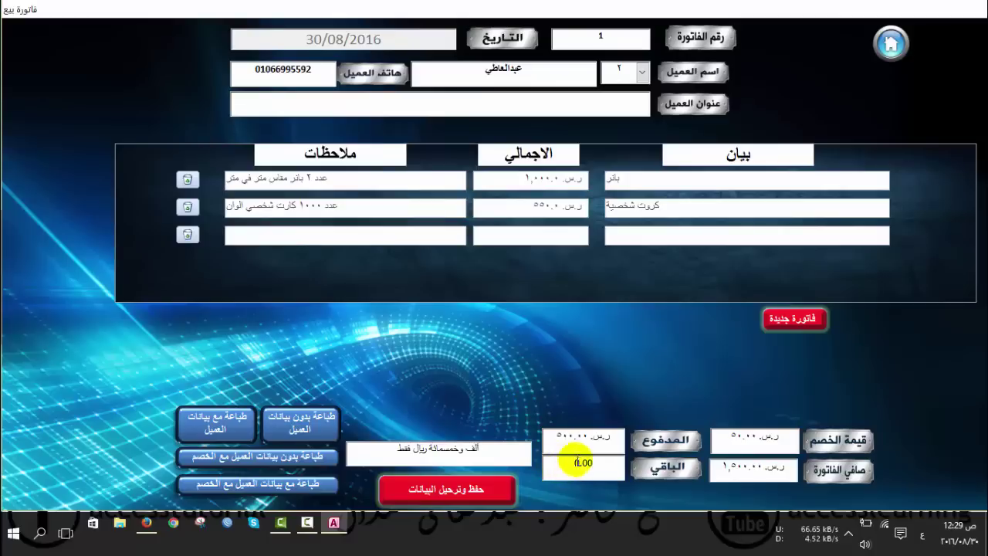
left_click(572, 438)
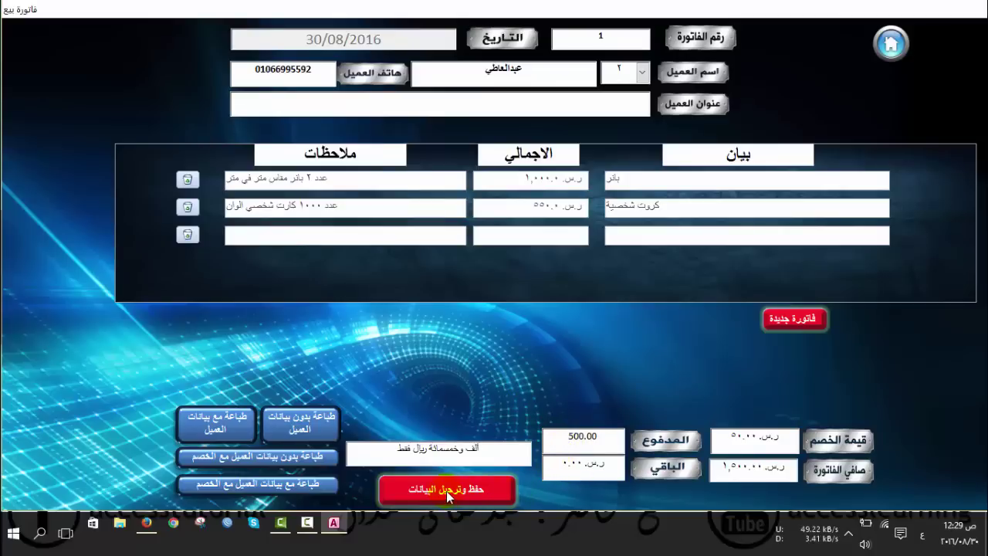
left_click(585, 467)
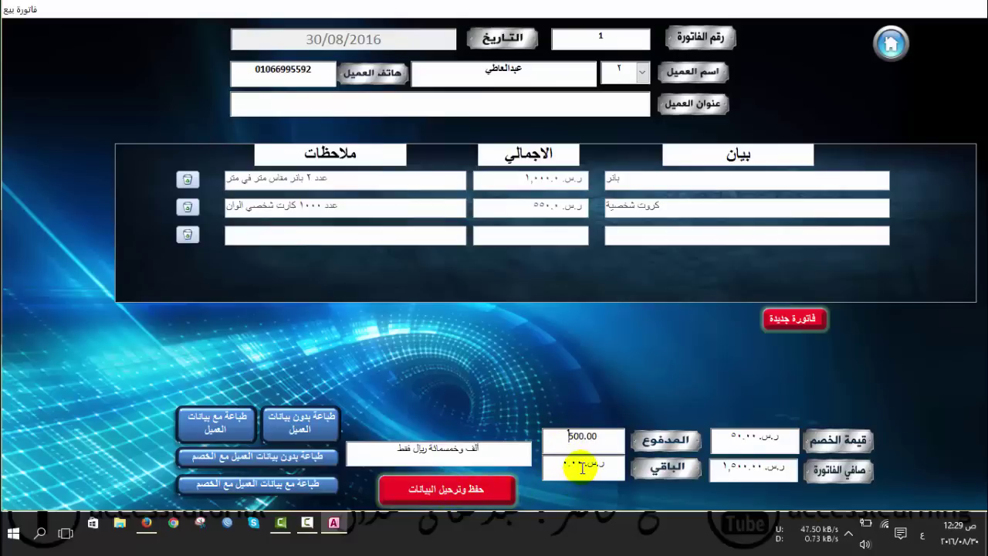
left_click(582, 467)
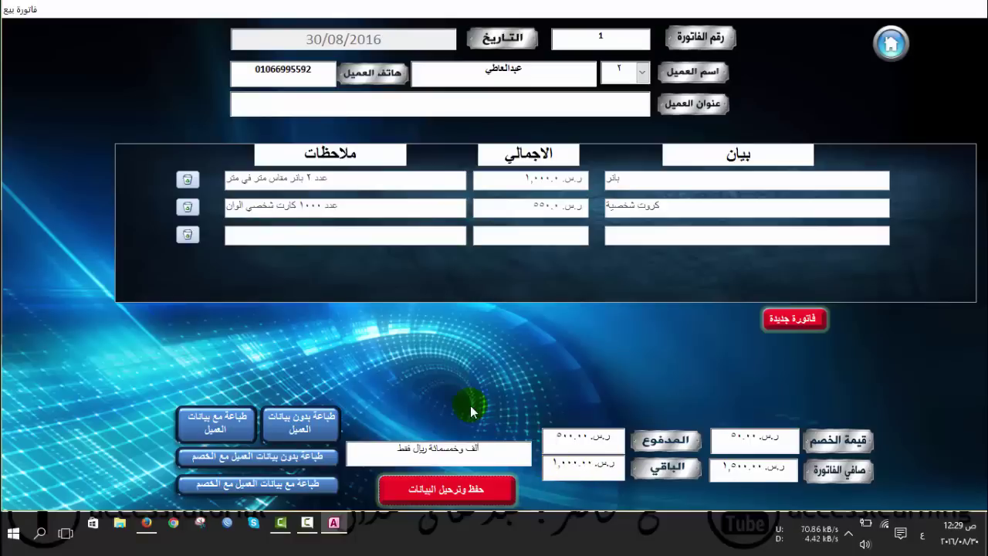
left_click(307, 430)
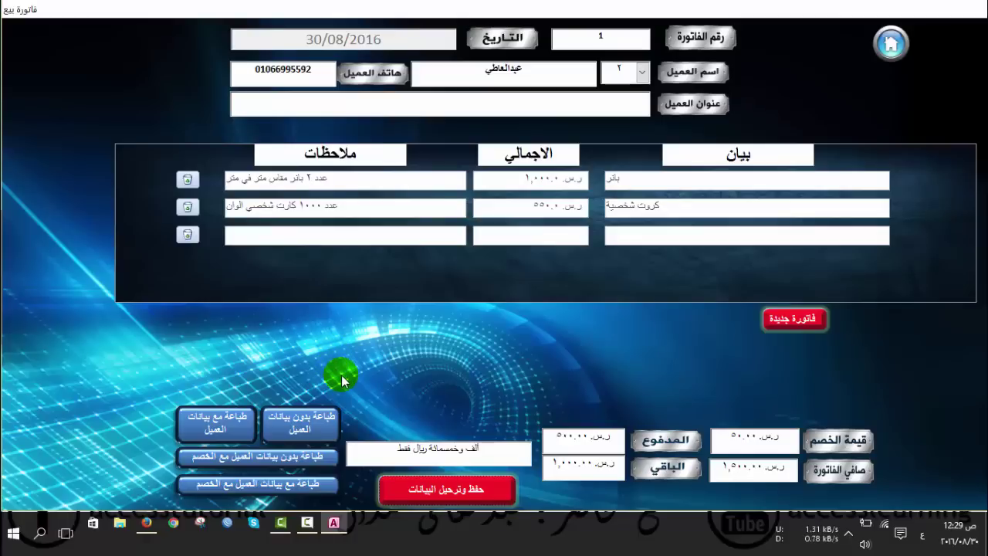
left_click(307, 426)
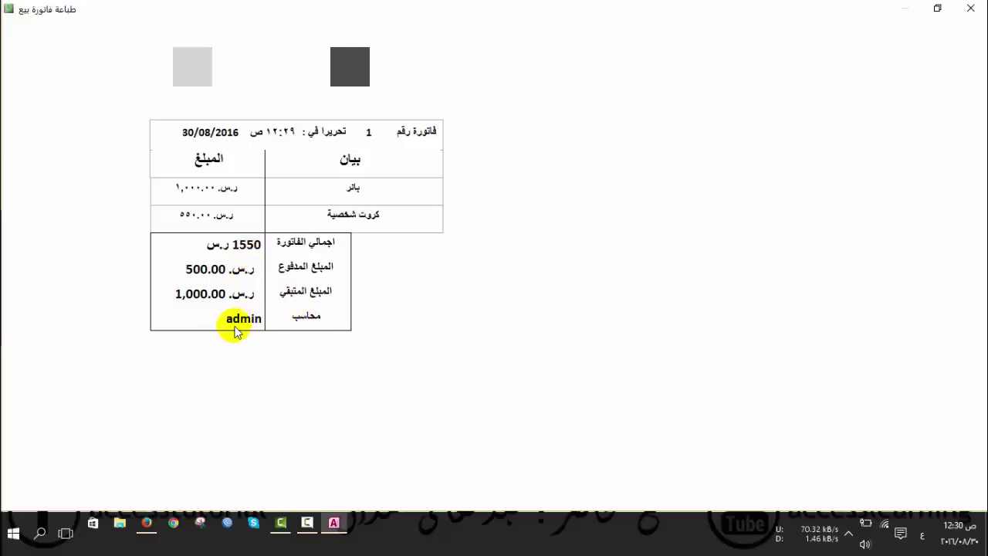
- Preview each printout variant, with and without customer details and discount, ending on the plain one
left_click(970, 7)
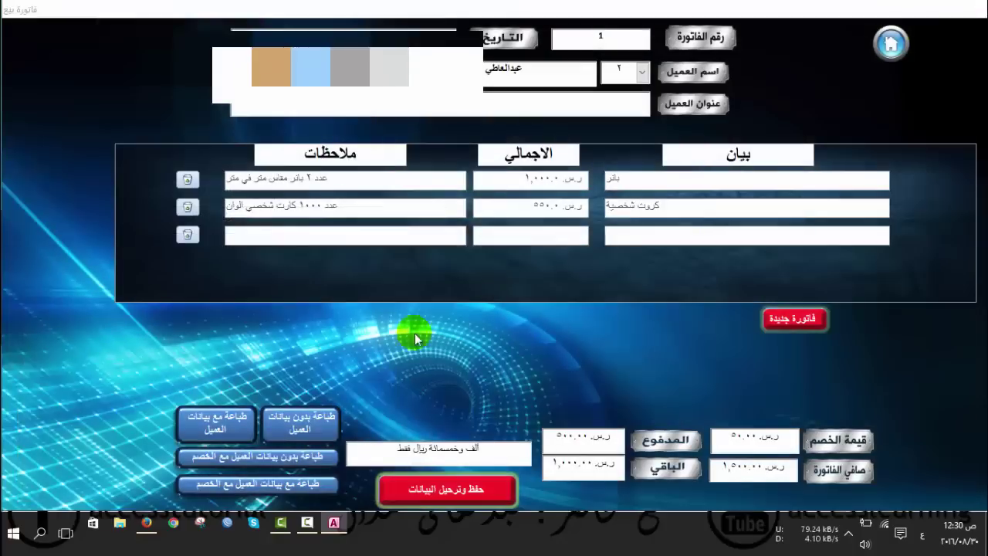
left_click(217, 421)
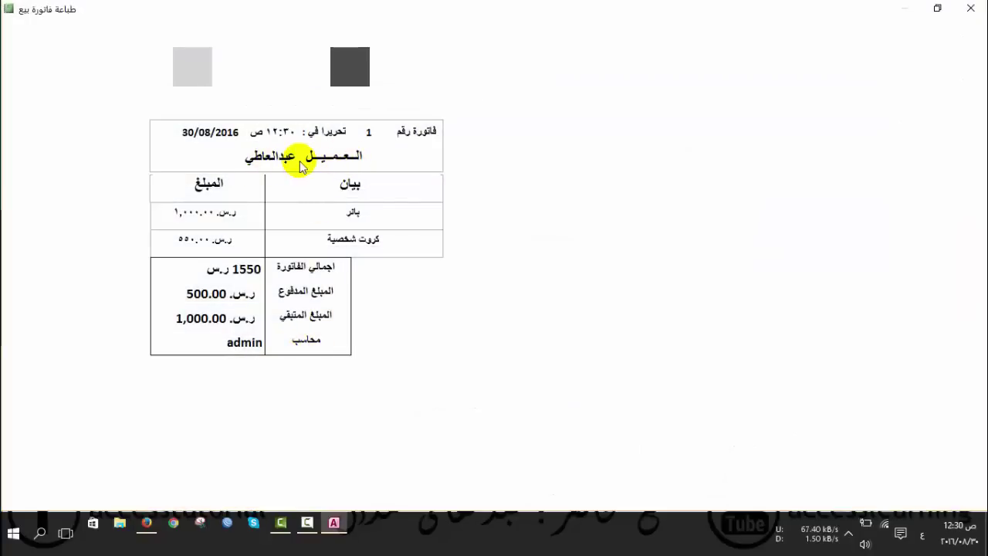
left_click(969, 8)
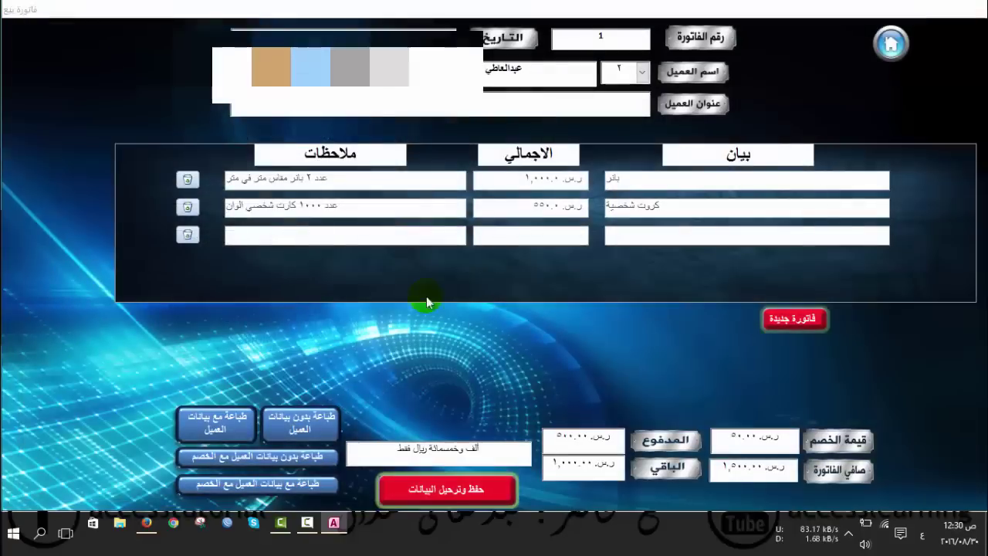
left_click(271, 457)
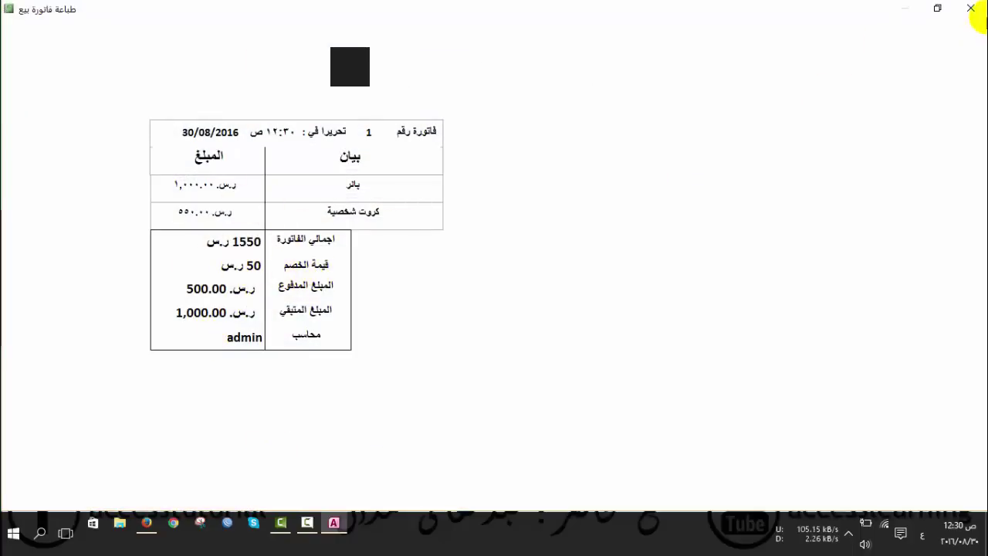
left_click(971, 8)
left_click(255, 486)
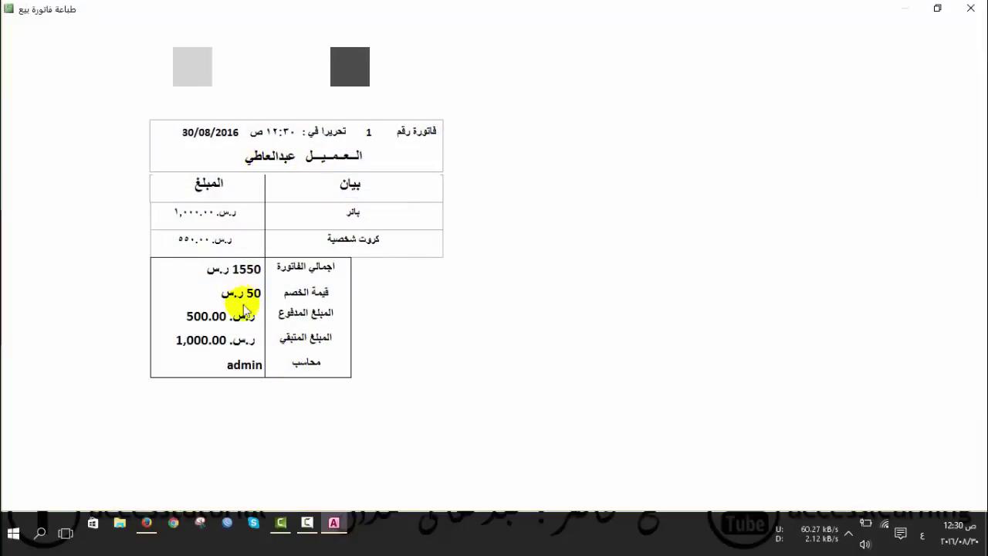
left_click(970, 8)
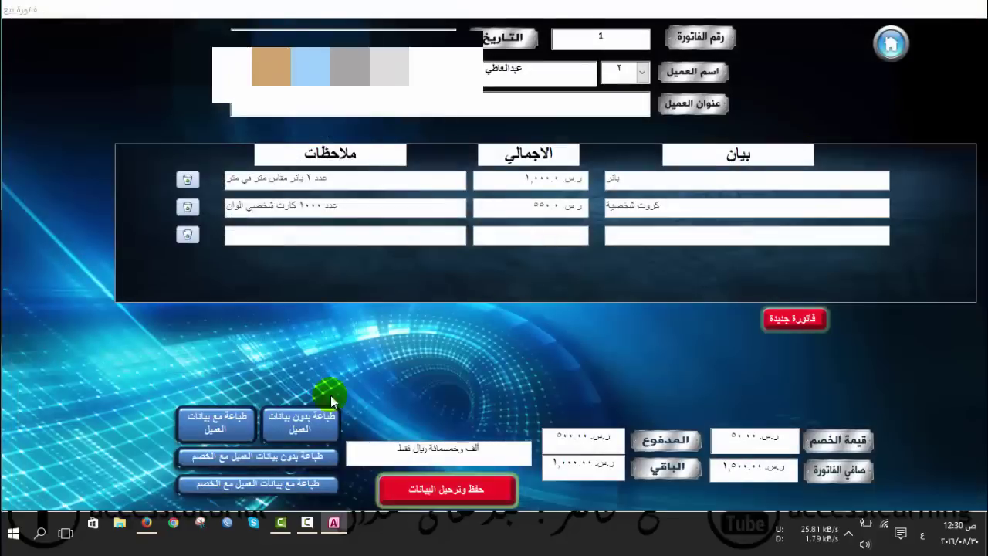
left_click(287, 420)
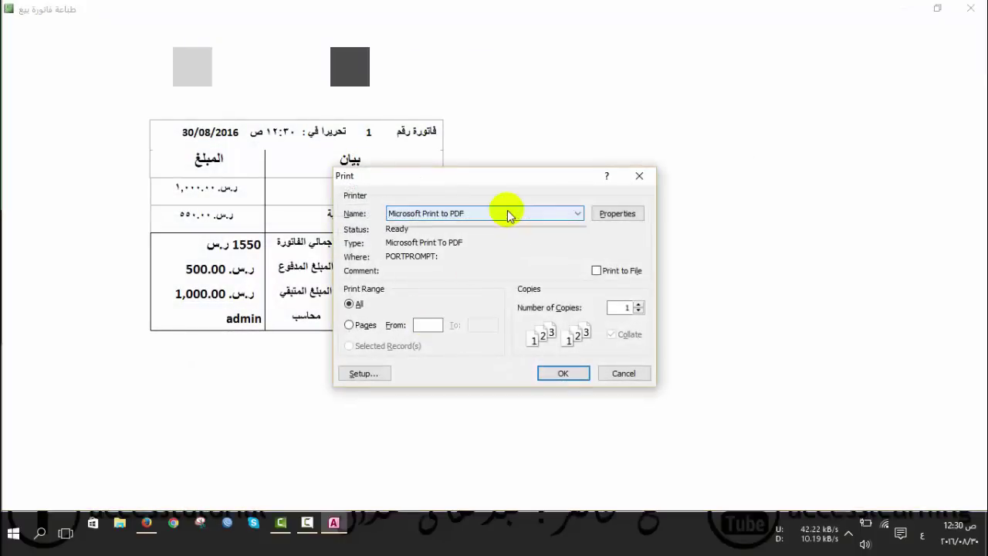
- Check the Microsoft Print to PDF printer and copies, cancel printing, and close the invoice preview
left_click(507, 214)
left_click(493, 308)
left_click(618, 308)
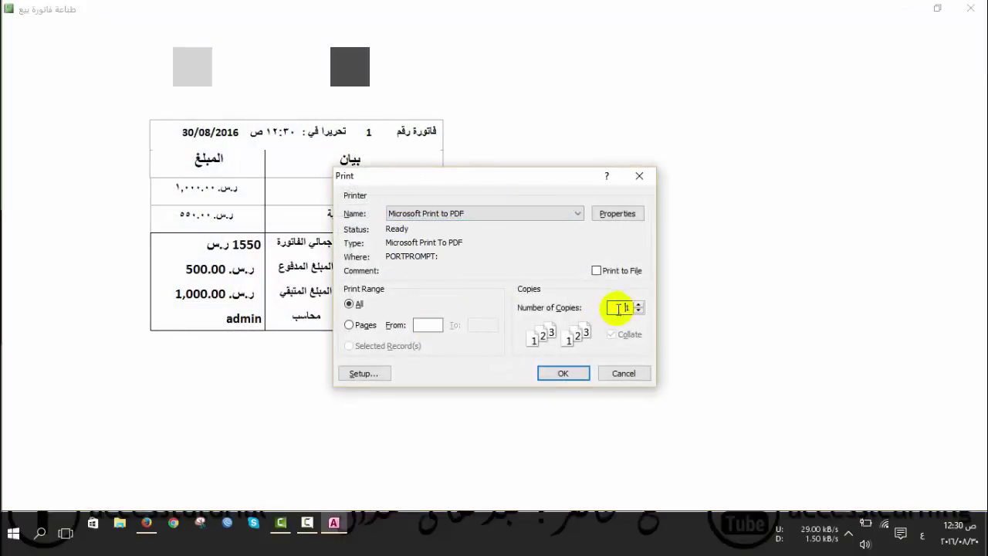
left_click(624, 373)
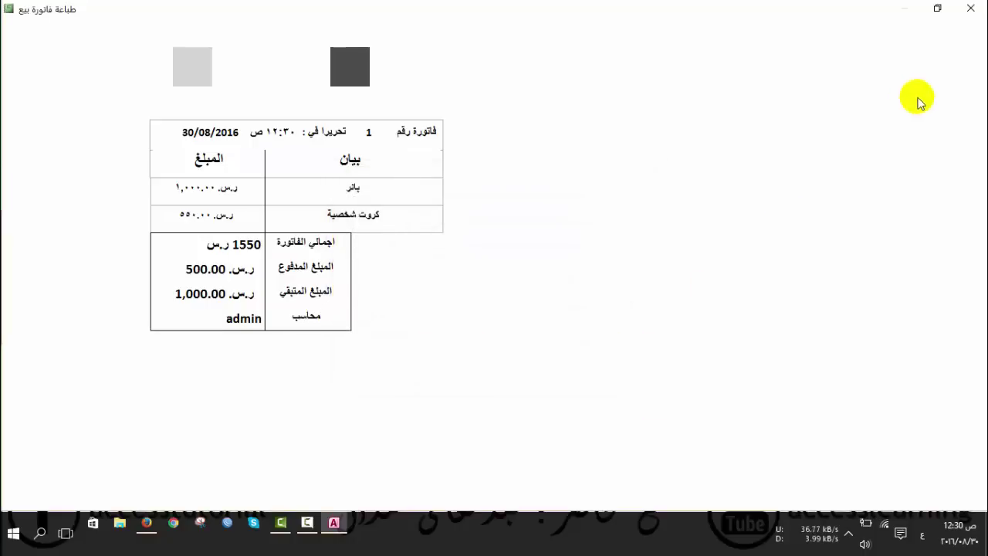
left_click(455, 131)
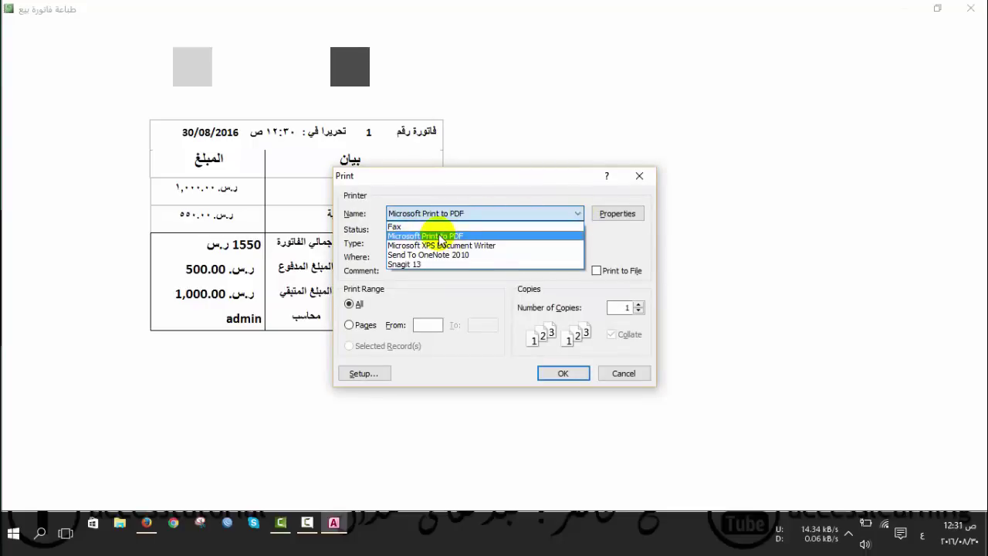
left_click(536, 216)
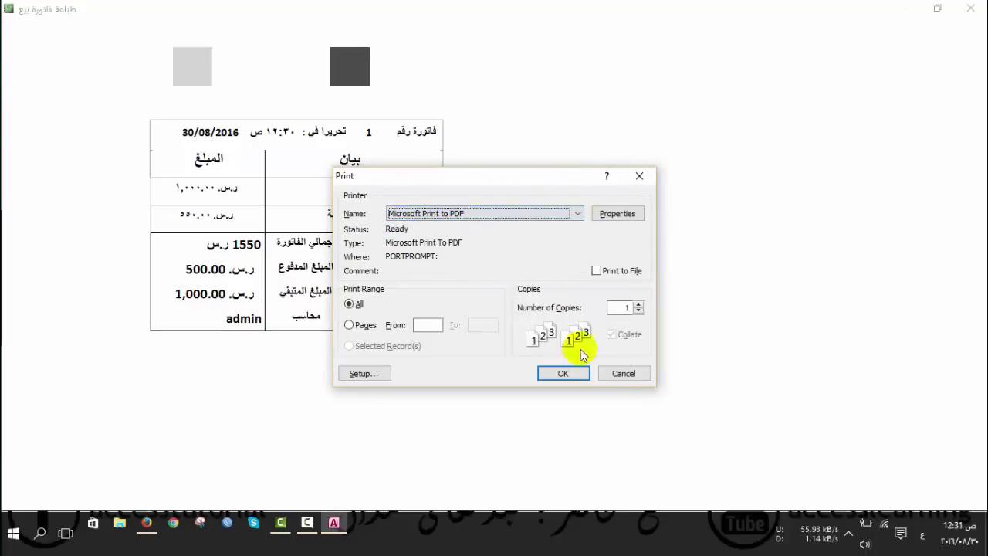
left_click(623, 374)
left_click(971, 14)
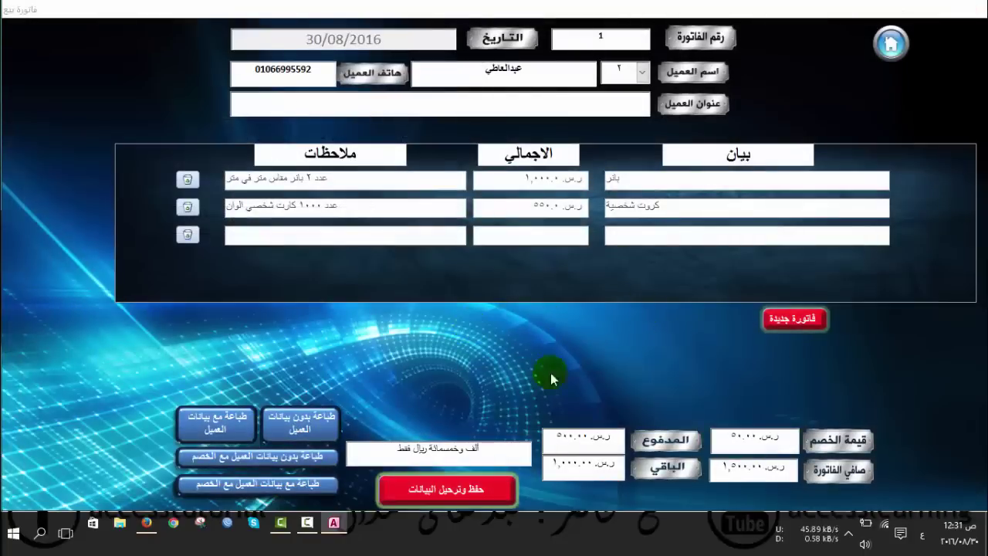
- Start a new invoice 2 and assign it to the third customer
left_click(795, 320)
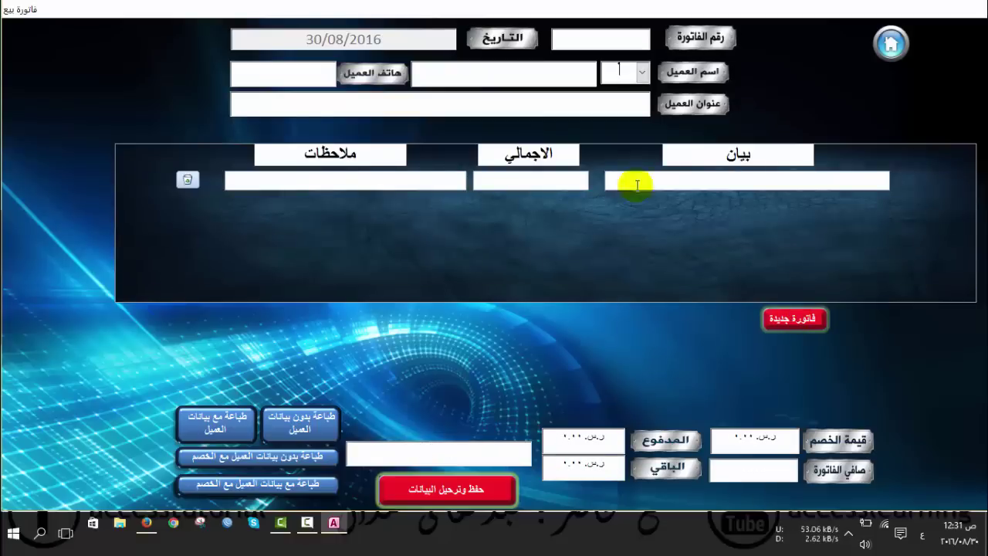
left_click(626, 36)
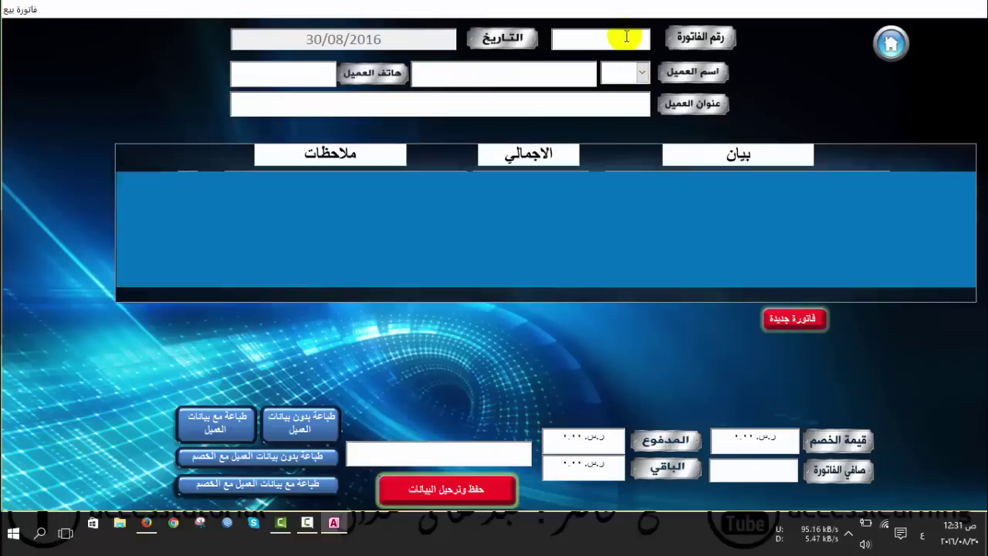
type("2")
left_click(642, 72)
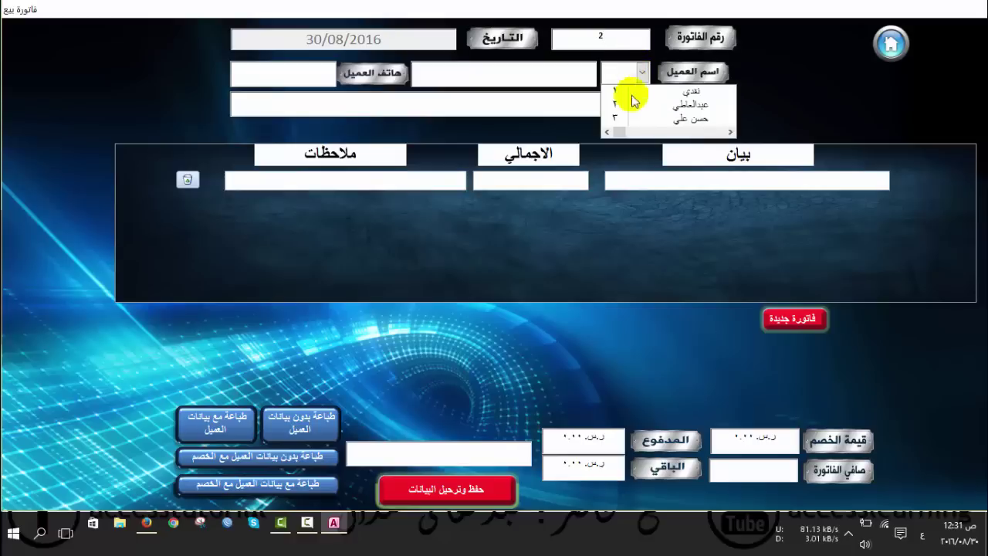
left_click(637, 118)
- Add a بروشور line at 1,000 noted as 1000 half-A4 brochures, then step through discount, paid and remaining
left_click(661, 180)
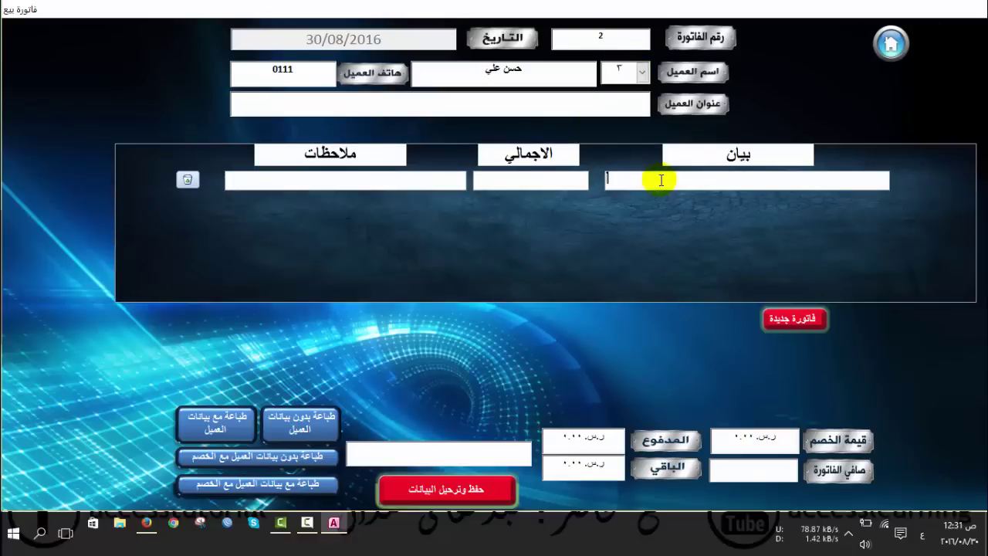
type("بروشور")
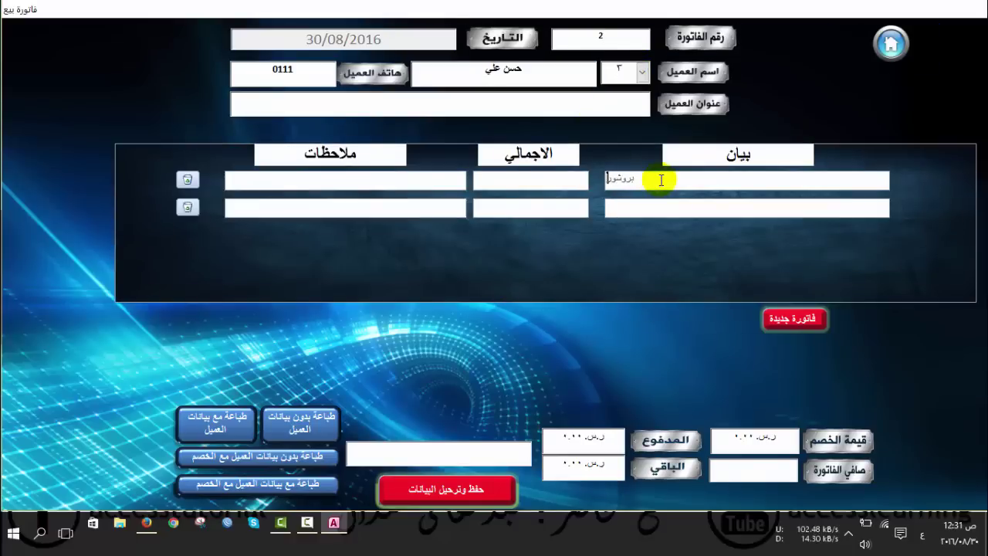
left_click(527, 180)
type("1000")
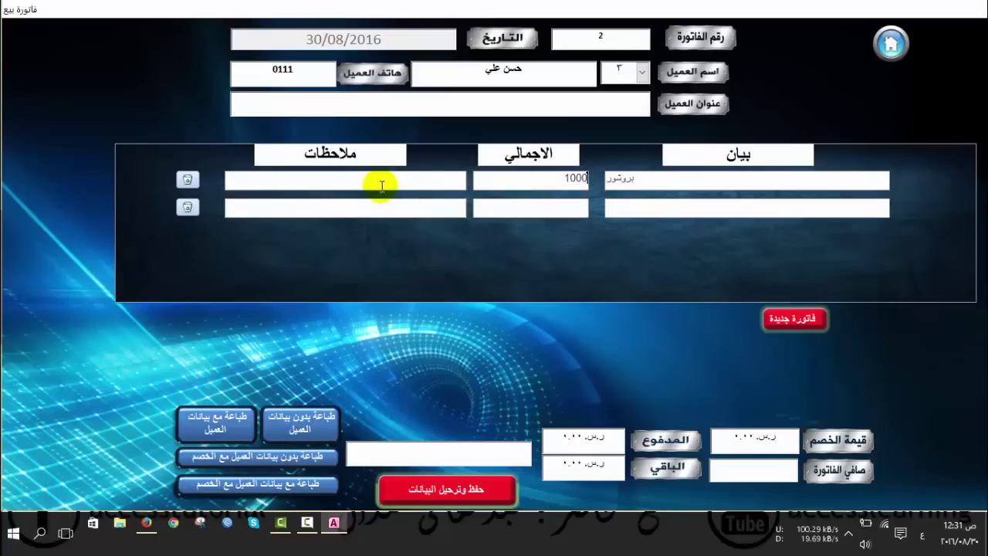
left_click(376, 179)
type("عدد ١٠٠٠ برش")
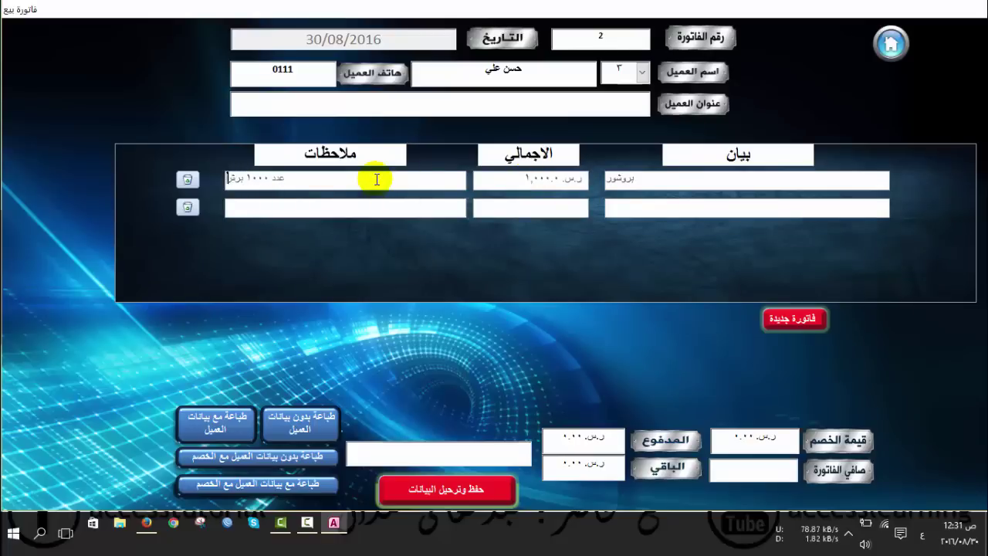
type("ور")
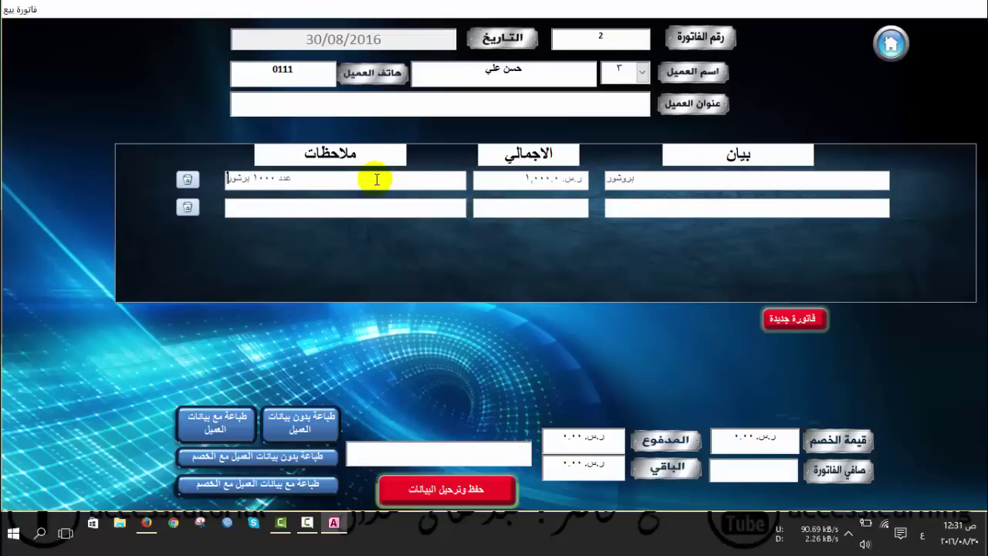
type(" نصف ايه فو")
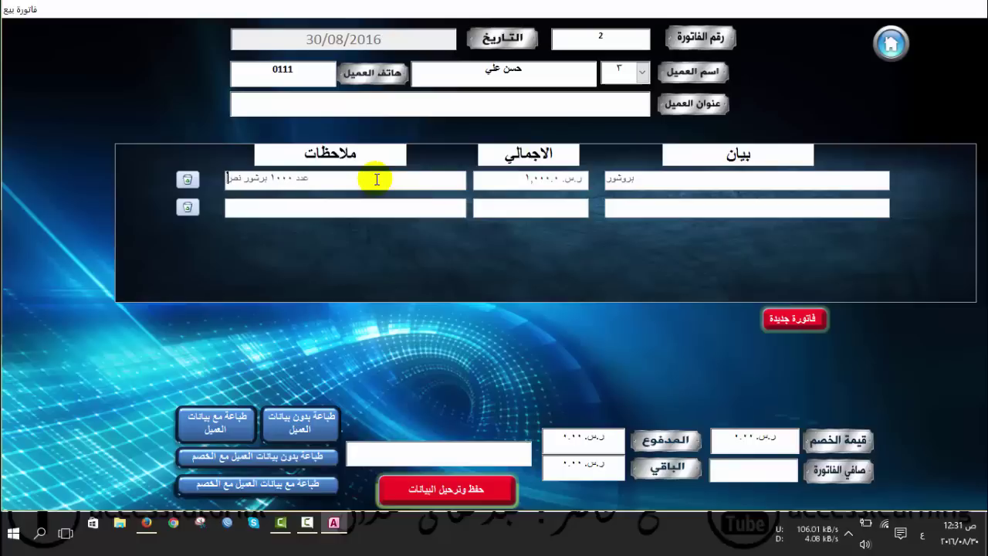
type("ر")
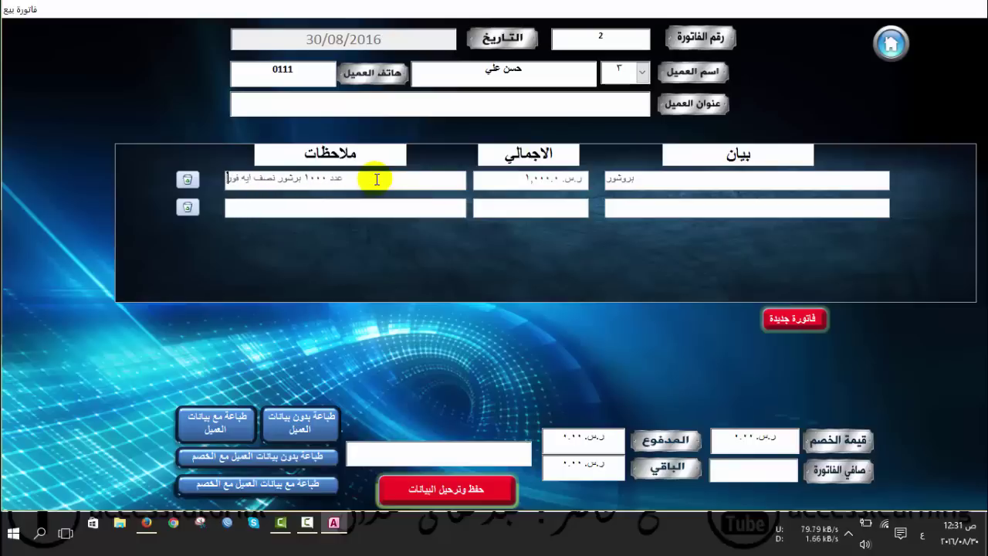
left_click(718, 439)
left_click(571, 442)
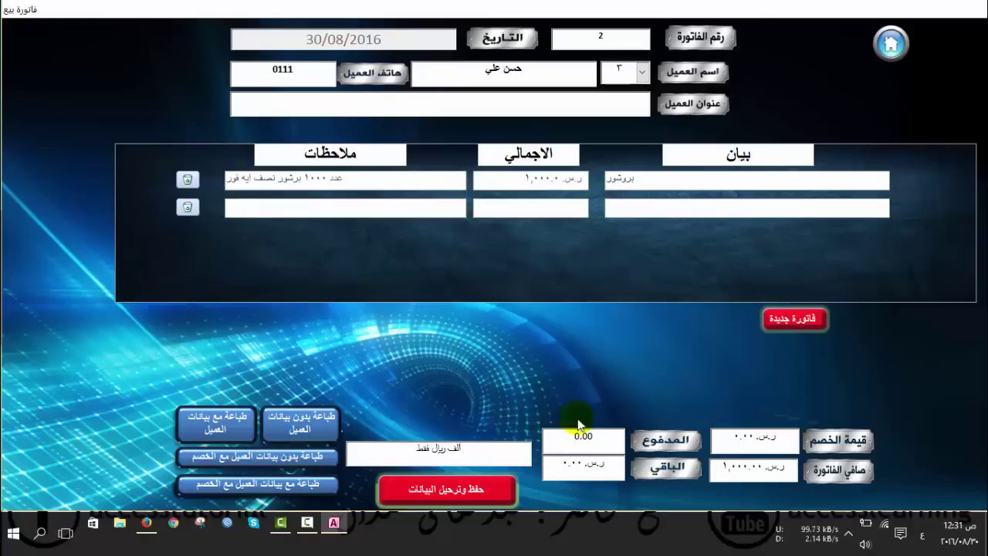
left_click(575, 467)
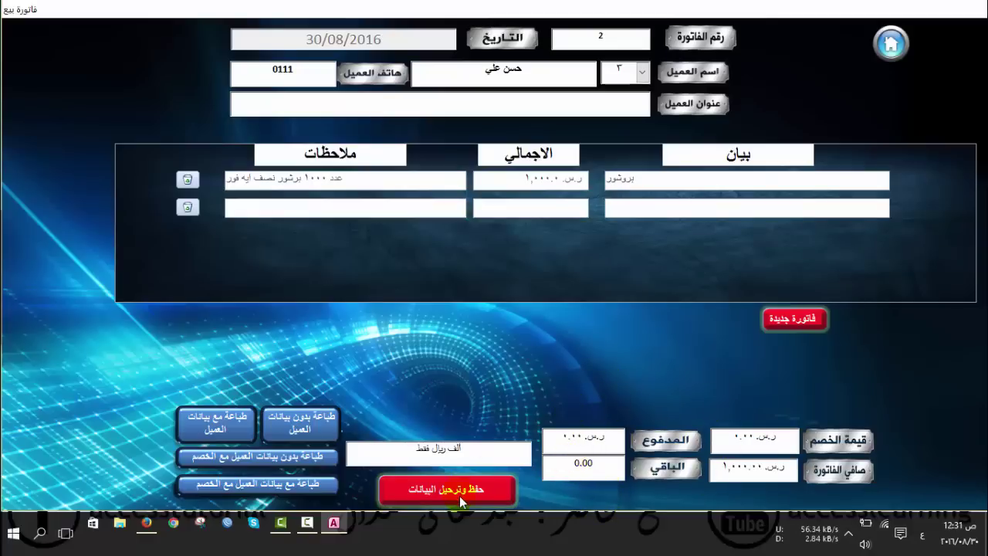
- Save and post invoice 2 with 1,000 remaining, then close the sales invoice form
left_click(780, 320)
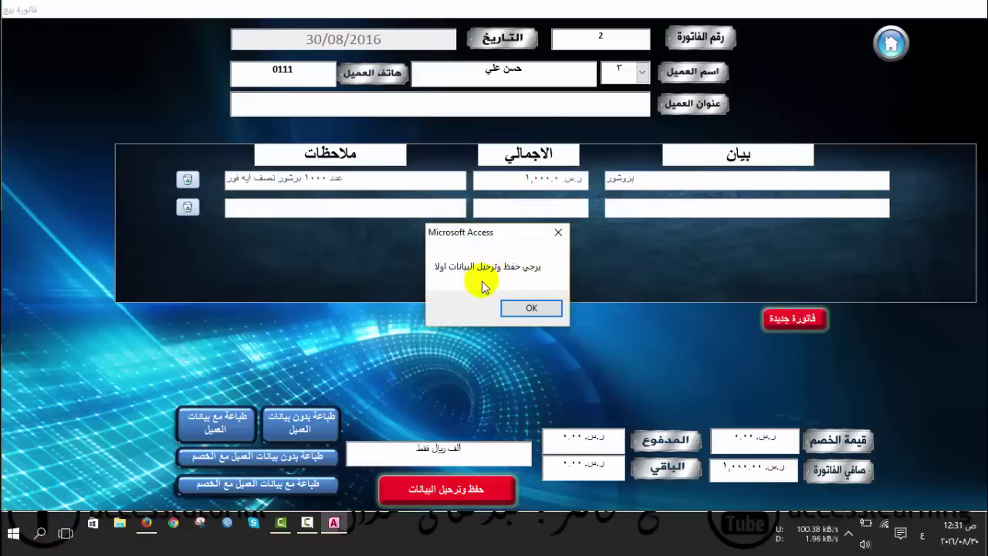
left_click(530, 307)
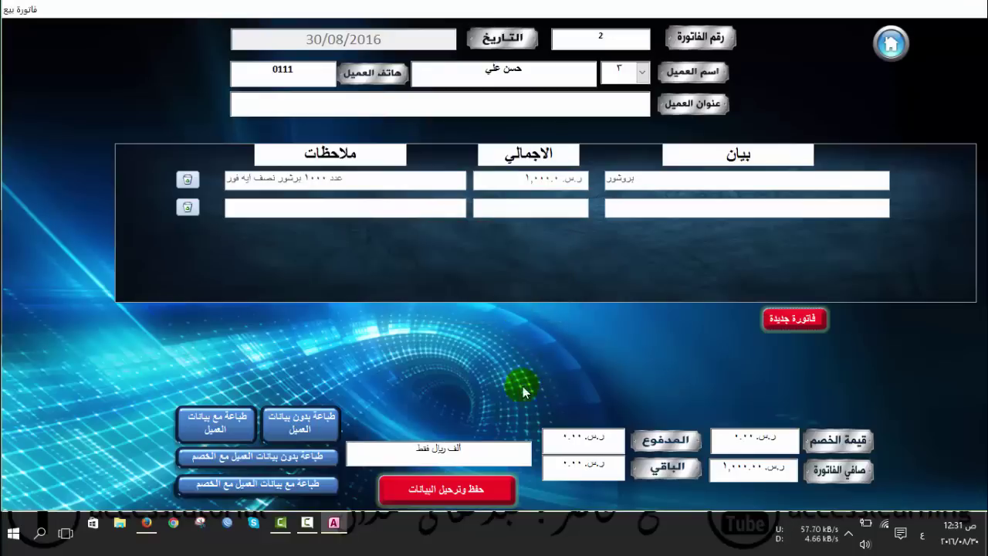
left_click(438, 495)
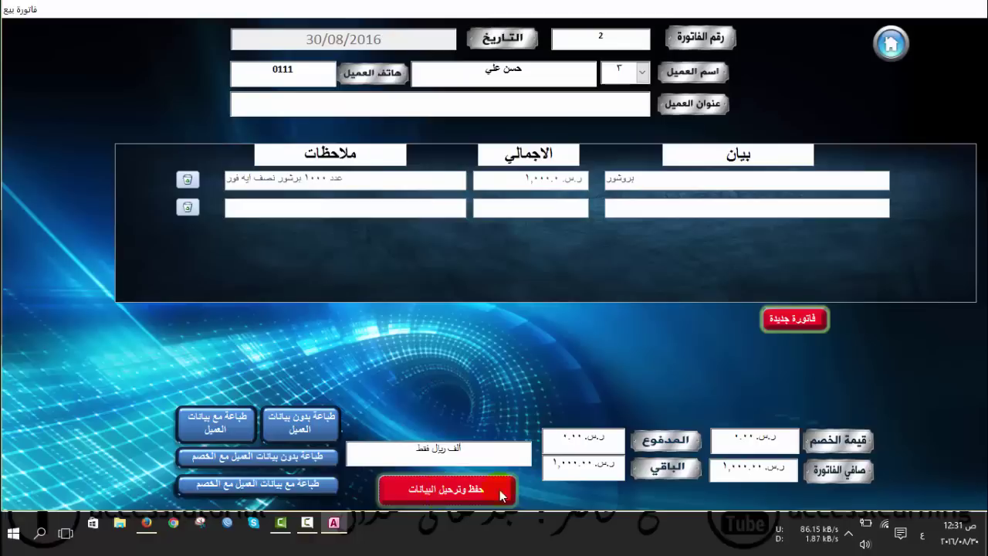
left_click(573, 467)
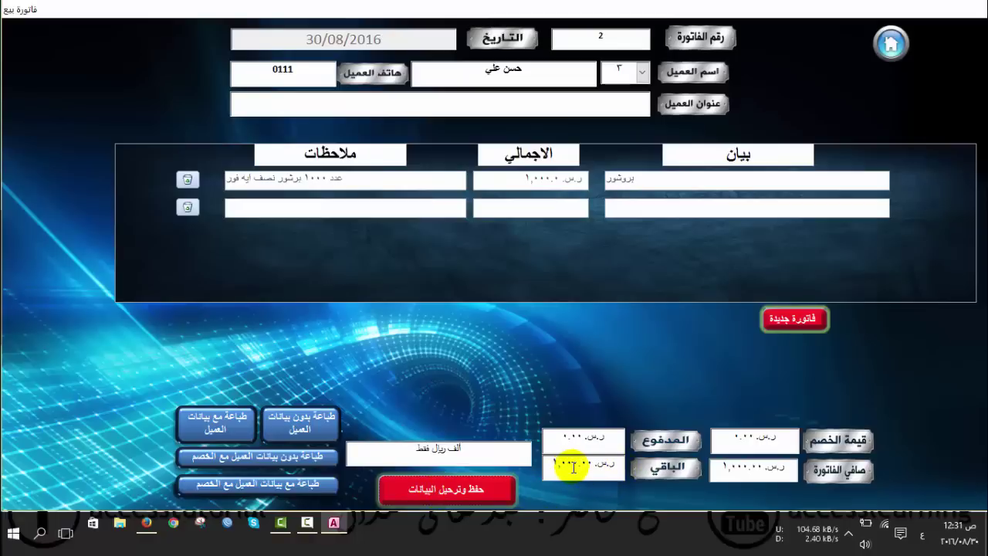
left_click(781, 321)
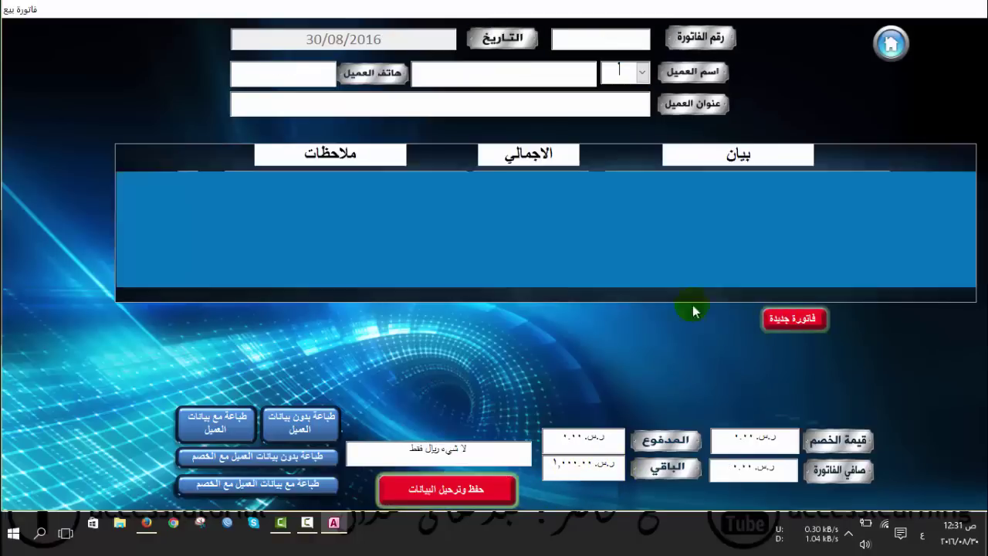
left_click(891, 44)
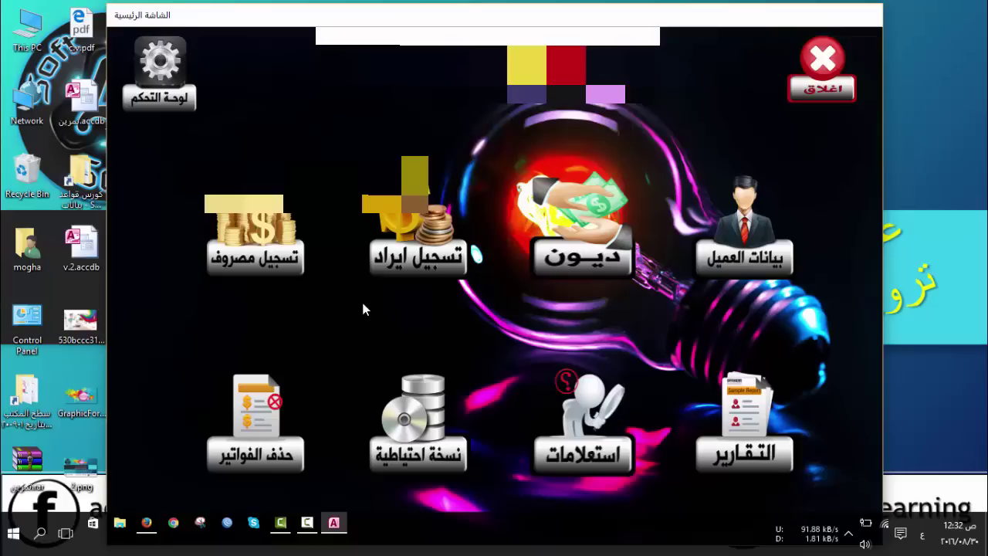
- Open the expenses form and save a new expense type named 'صيانة ماكينات'
left_click(262, 267)
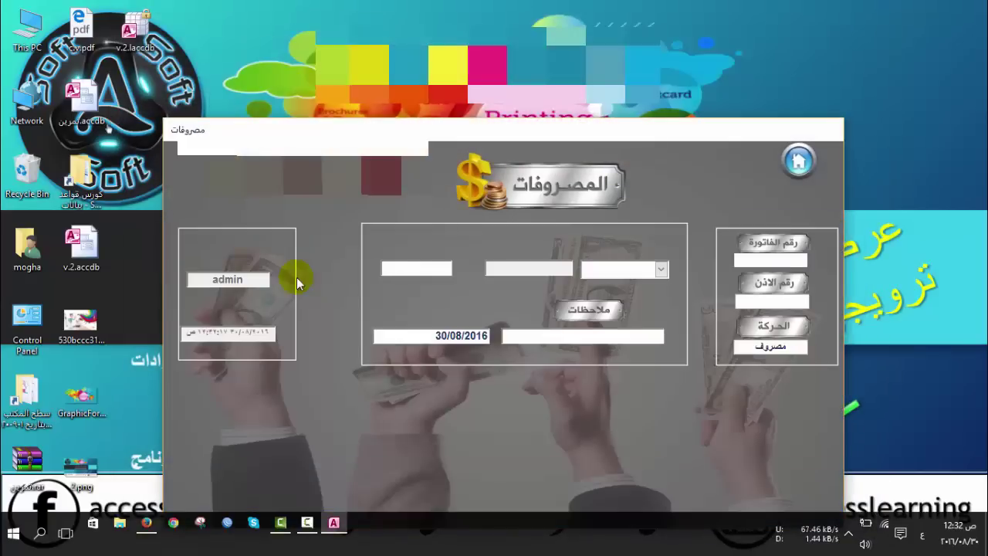
left_click(661, 269)
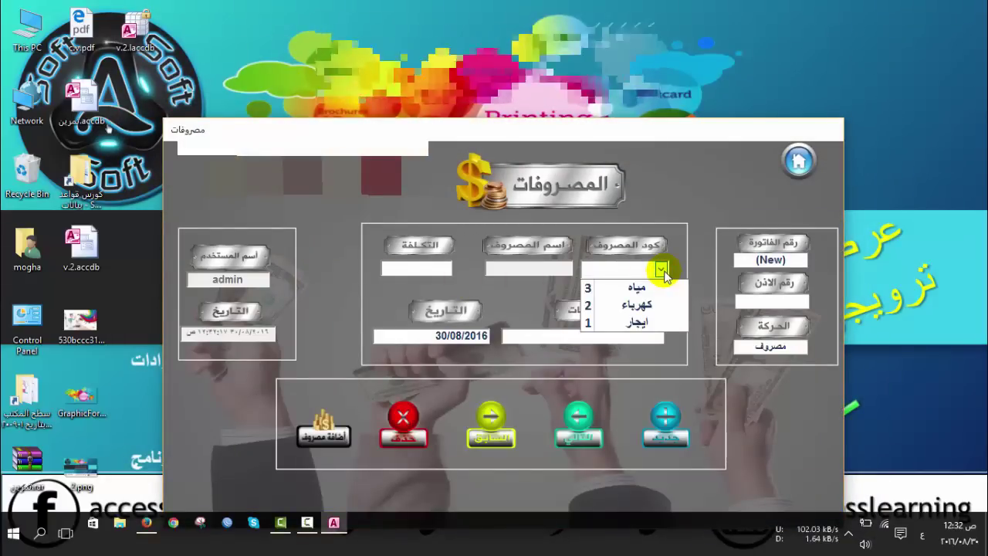
left_click(662, 337)
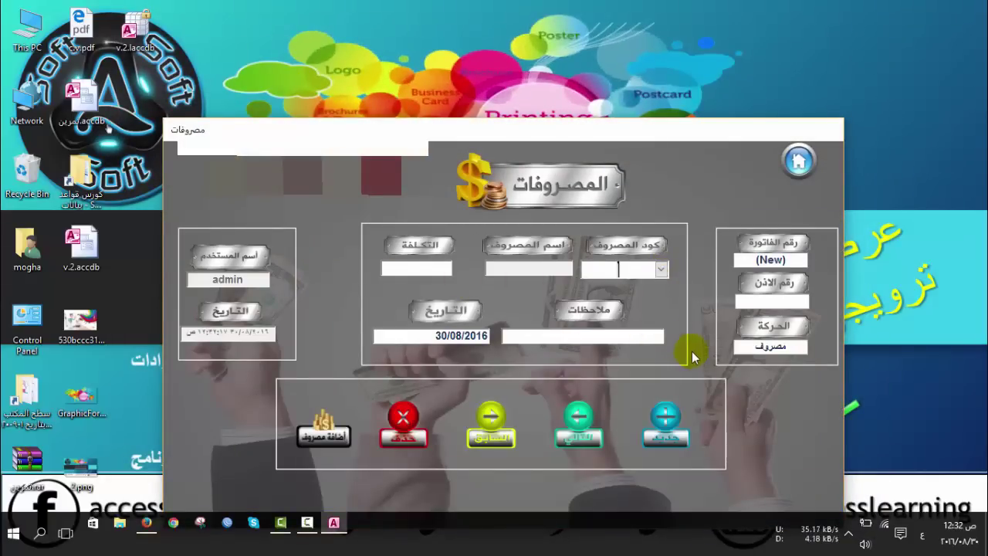
left_click(323, 437)
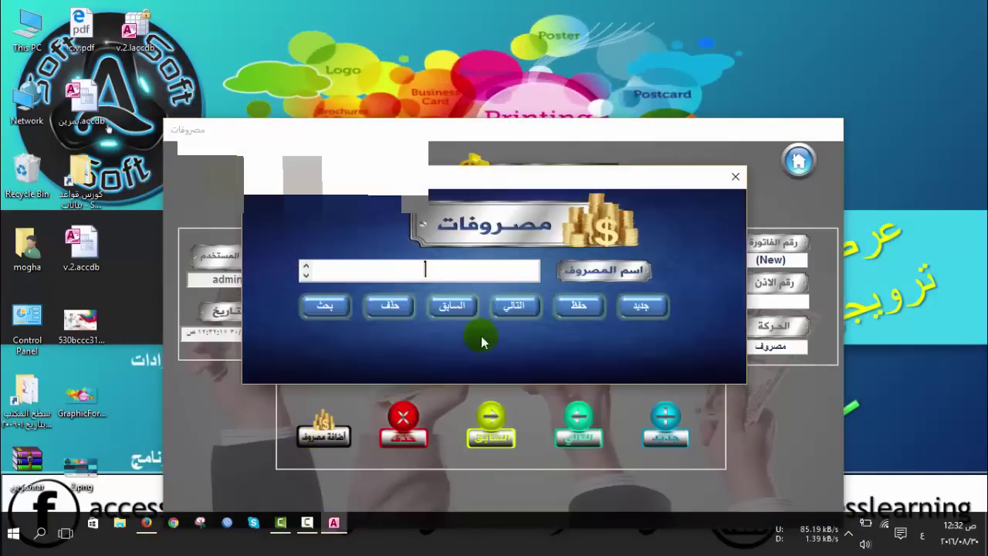
type("صيا")
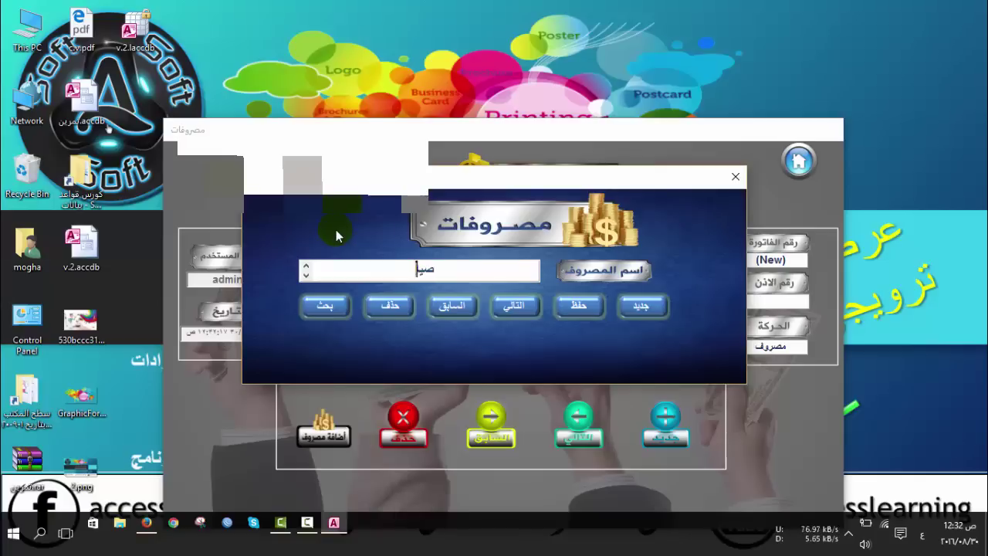
type("نة")
type(" مايكنا")
key("BackSpace")
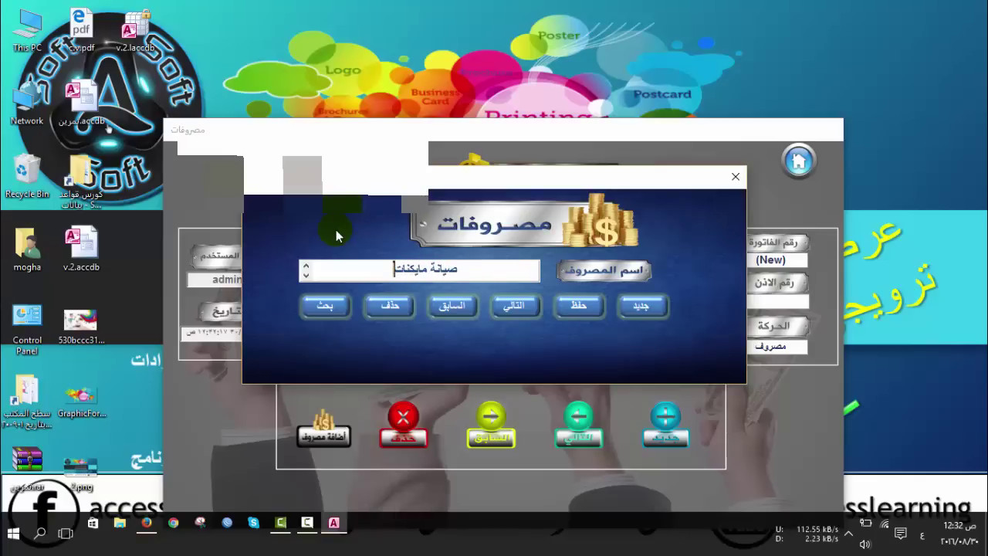
key("BackSpace")
key("BackSpace")
key("BackSpace")
key("BackSpace")
type("اكي")
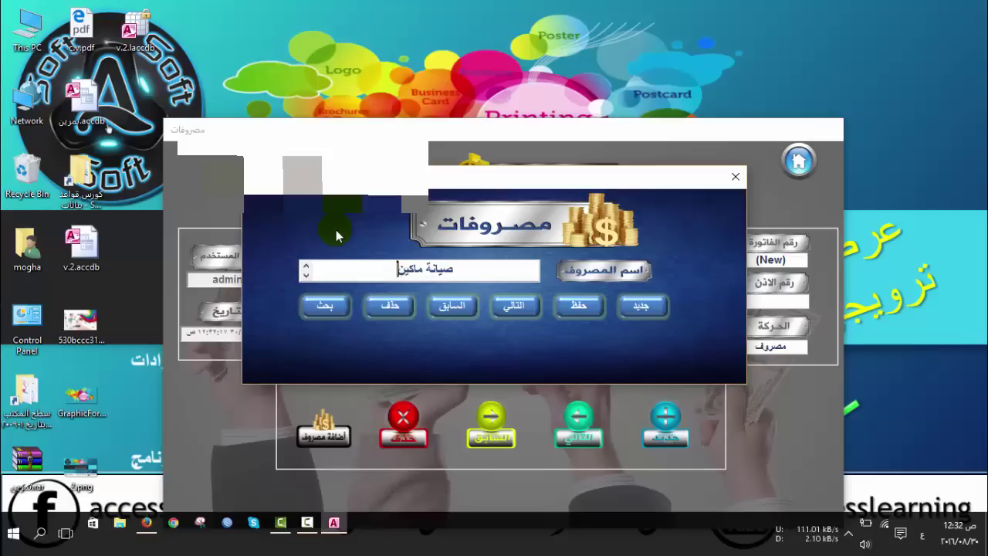
type("نات")
left_click(603, 311)
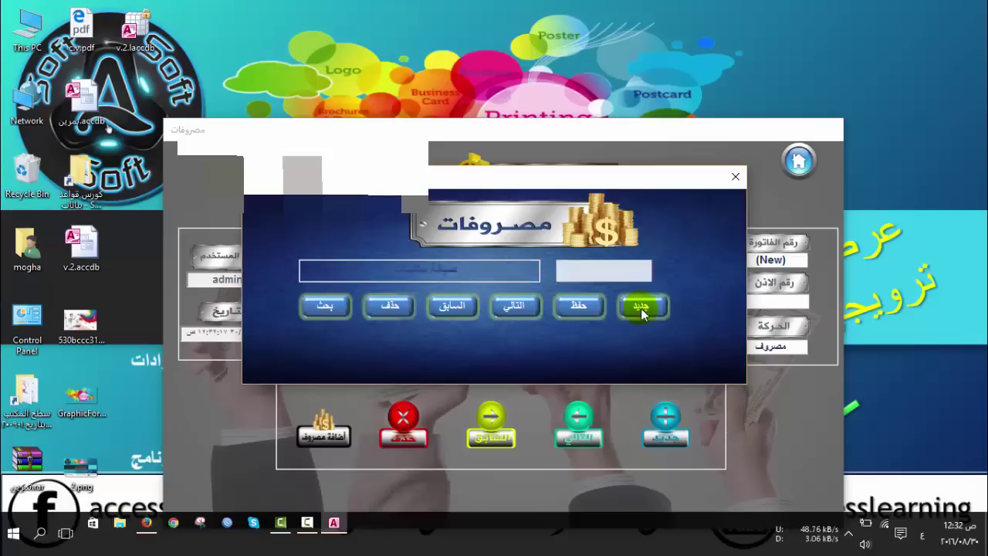
- Record a 500-riyal صيانة ماكينات expense under code 4, then close the expenses form
left_click(735, 176)
left_click(662, 270)
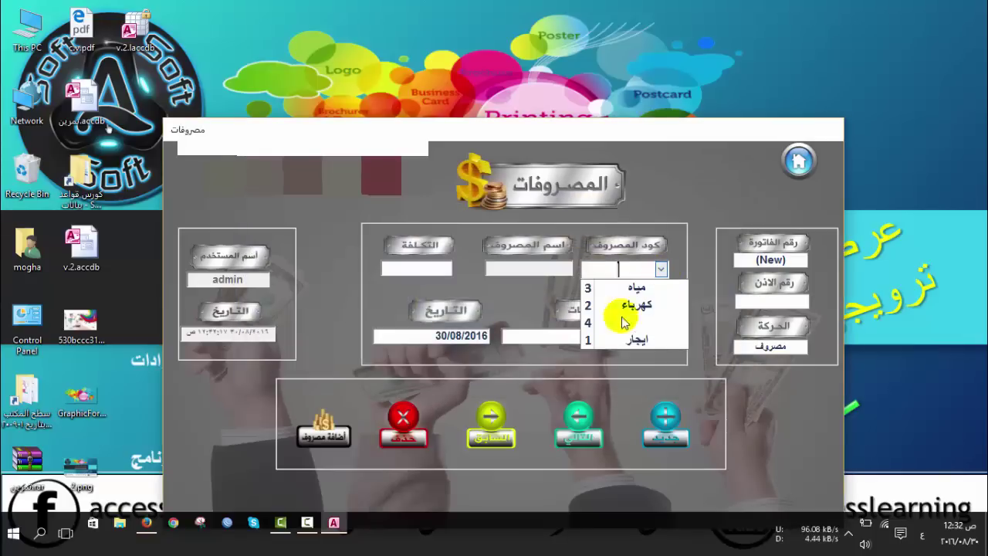
left_click(632, 328)
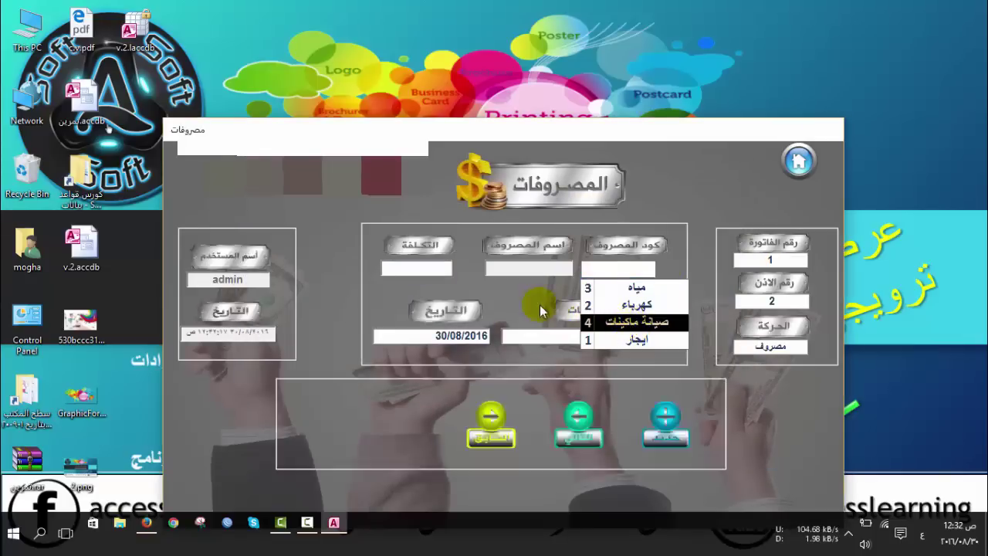
left_click(431, 268)
type("500")
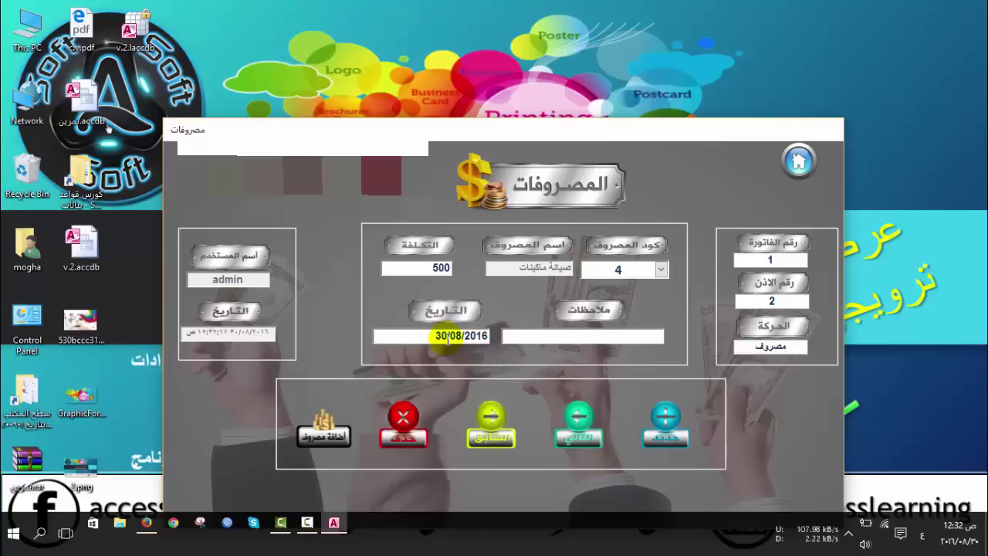
left_click(550, 336)
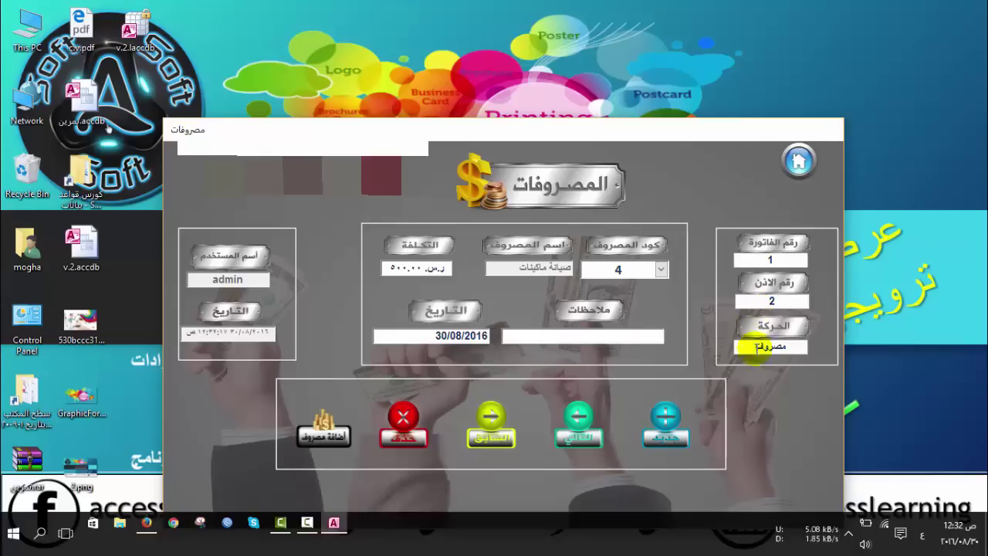
left_click(667, 440)
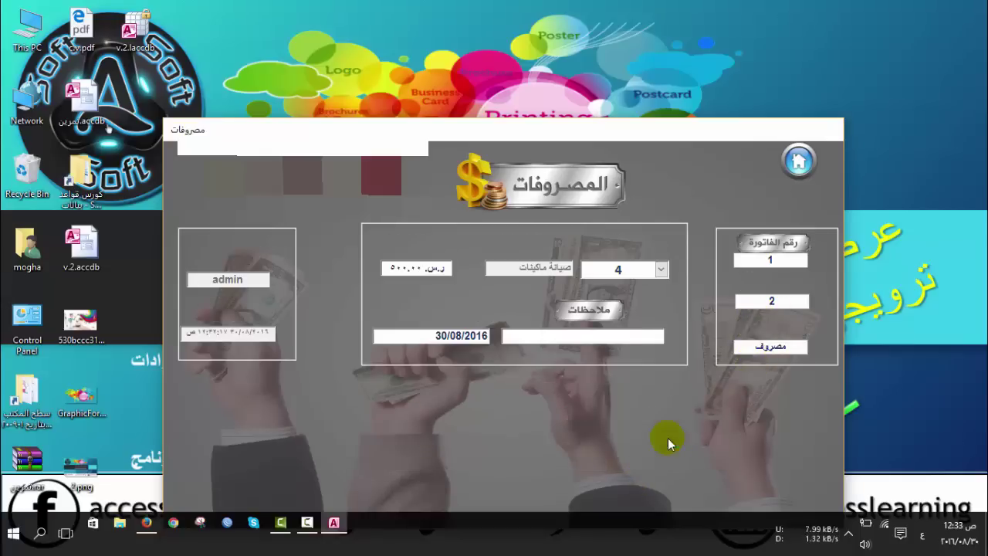
left_click(799, 159)
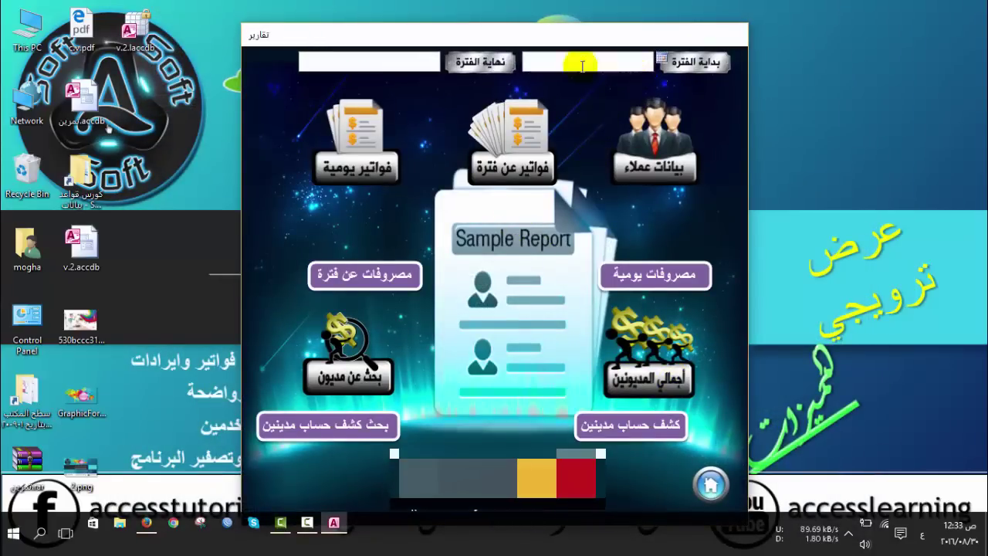
- Try the period reports without dates and dismiss the no-data messages
left_click(512, 169)
left_click(491, 308)
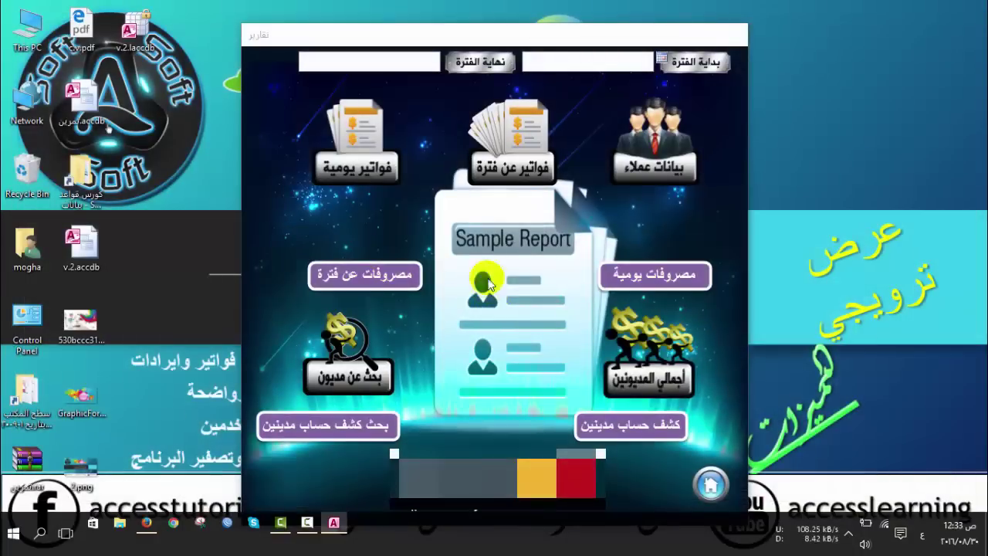
left_click(364, 275)
left_click(509, 309)
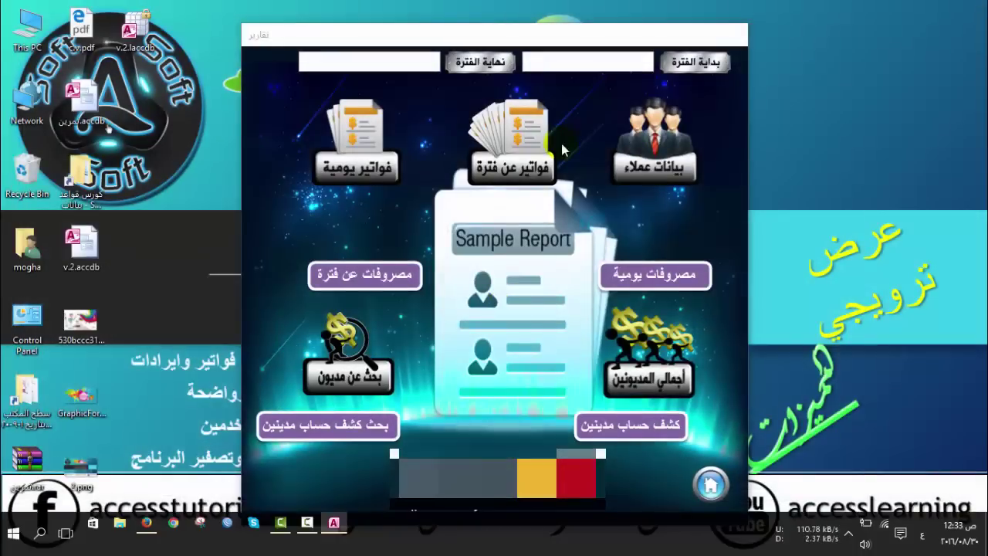
- Set the period start and end to 30/08/2016 and open the invoices-by-period report
left_click(661, 58)
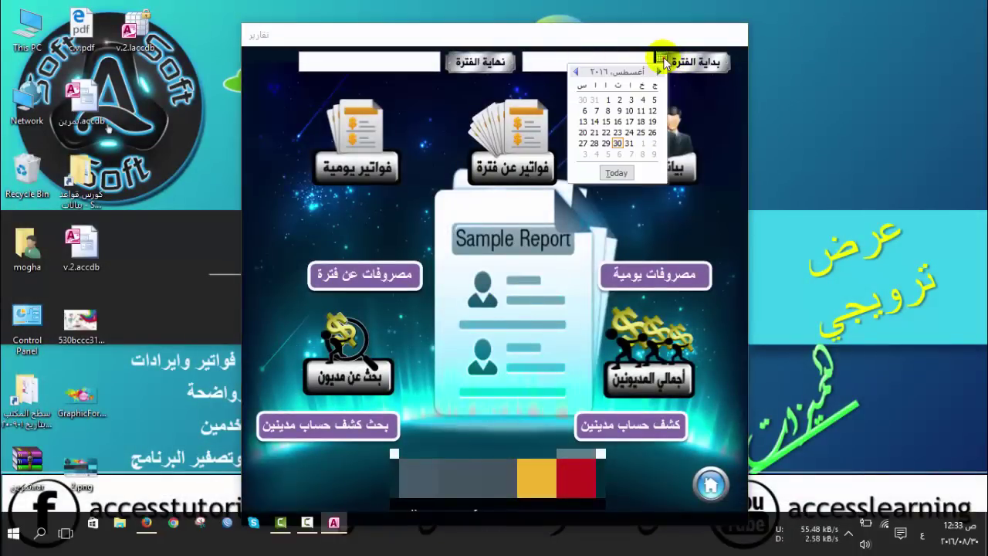
left_click(618, 148)
left_click(447, 59)
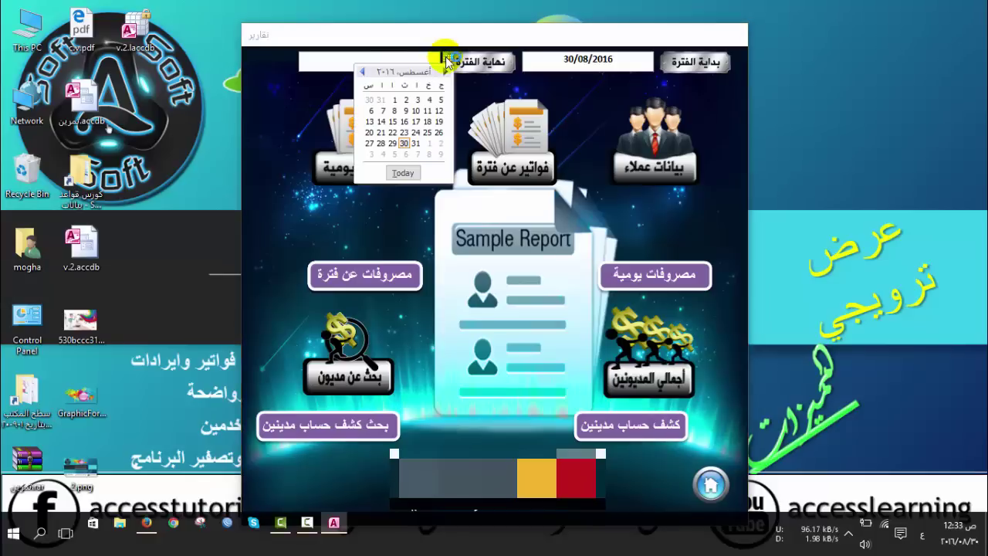
left_click(403, 143)
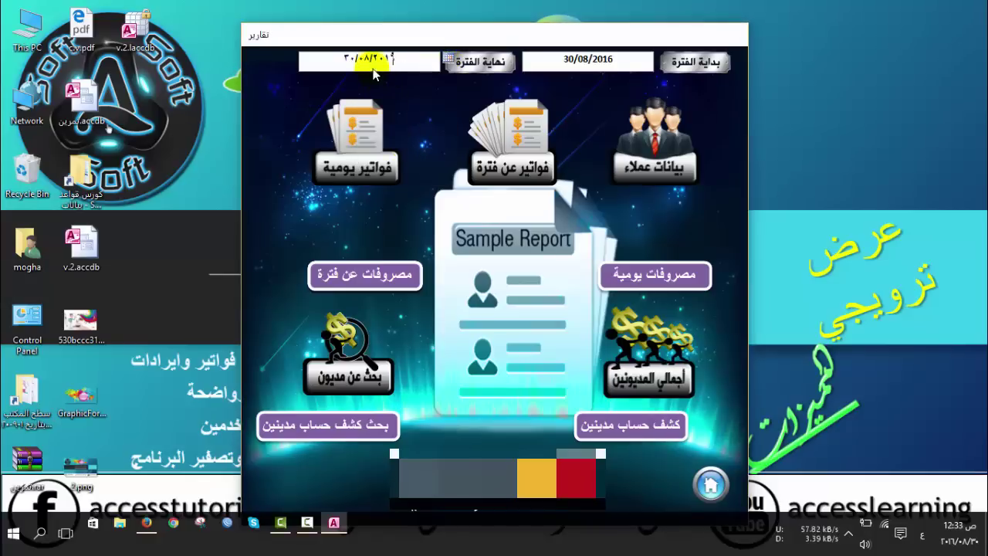
left_click(557, 61)
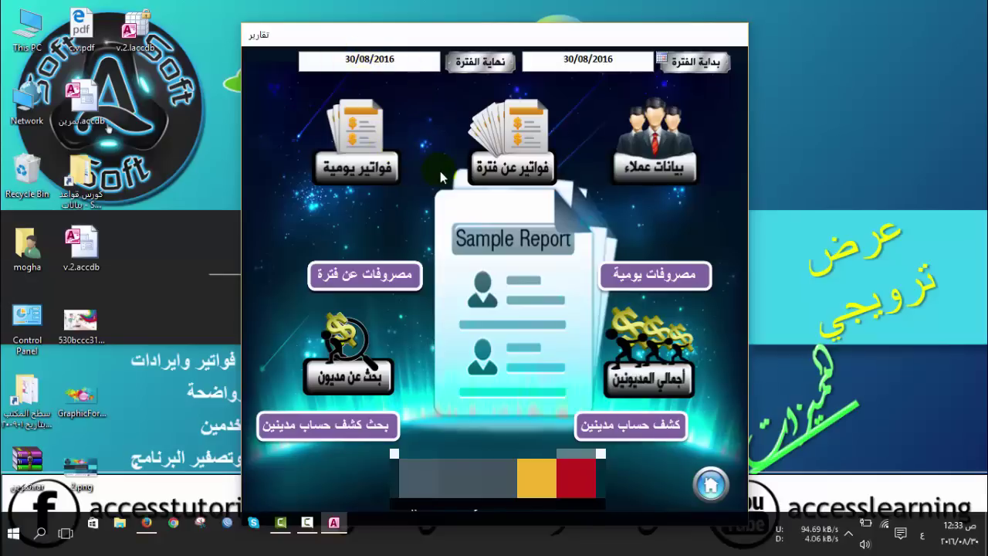
left_click(515, 172)
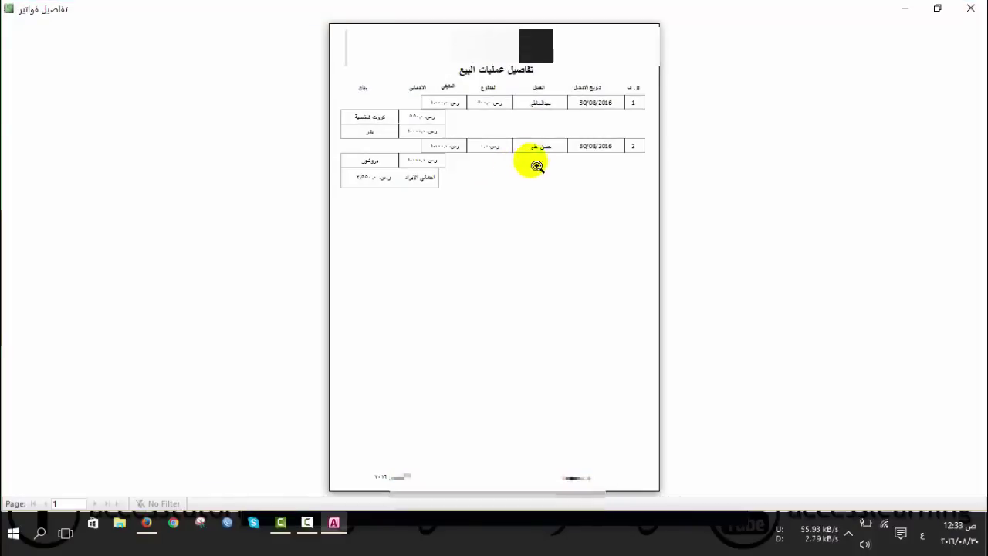
- Zoom into the period sales-details report to review its rows, then close the preview
left_click(554, 152)
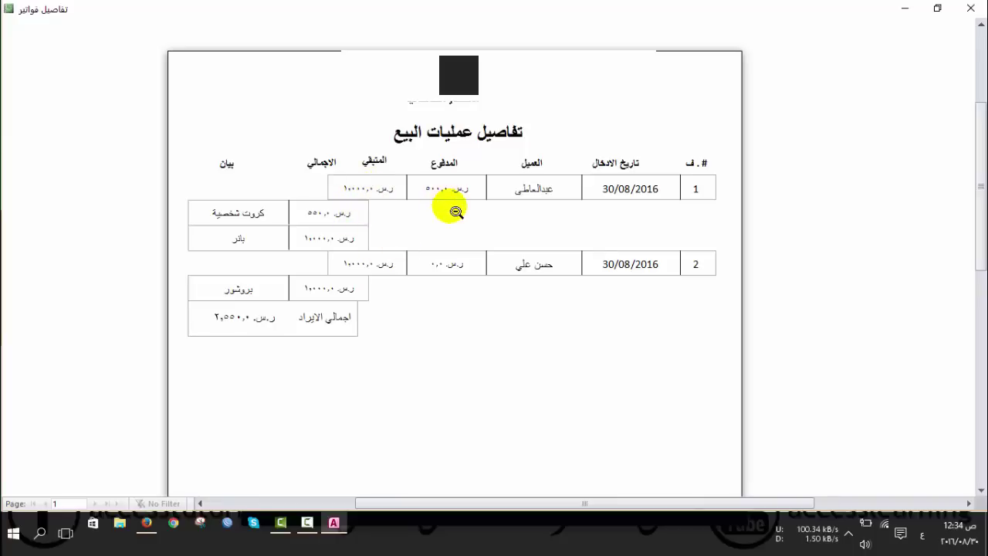
left_click(972, 9)
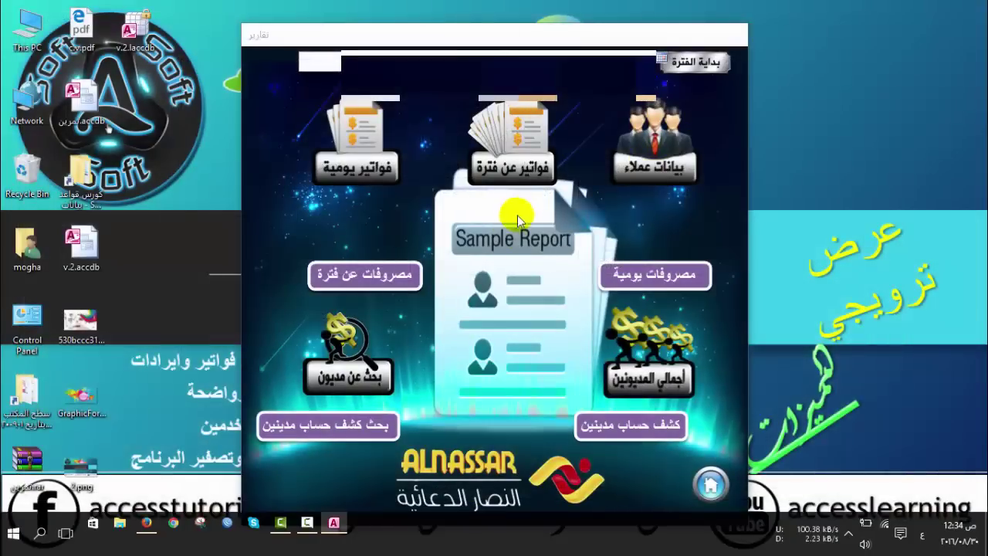
left_click(379, 162)
left_click(481, 169)
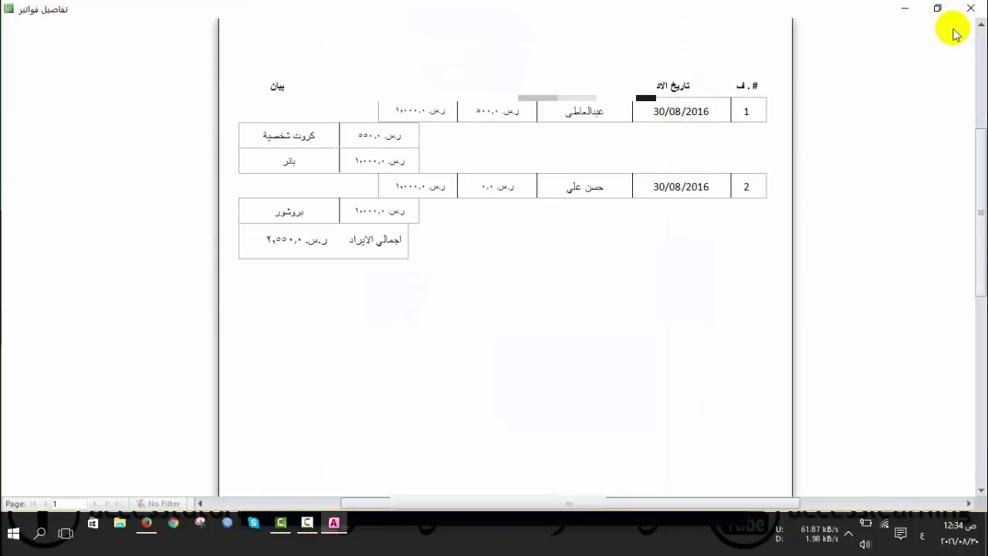
left_click(971, 8)
left_click(649, 175)
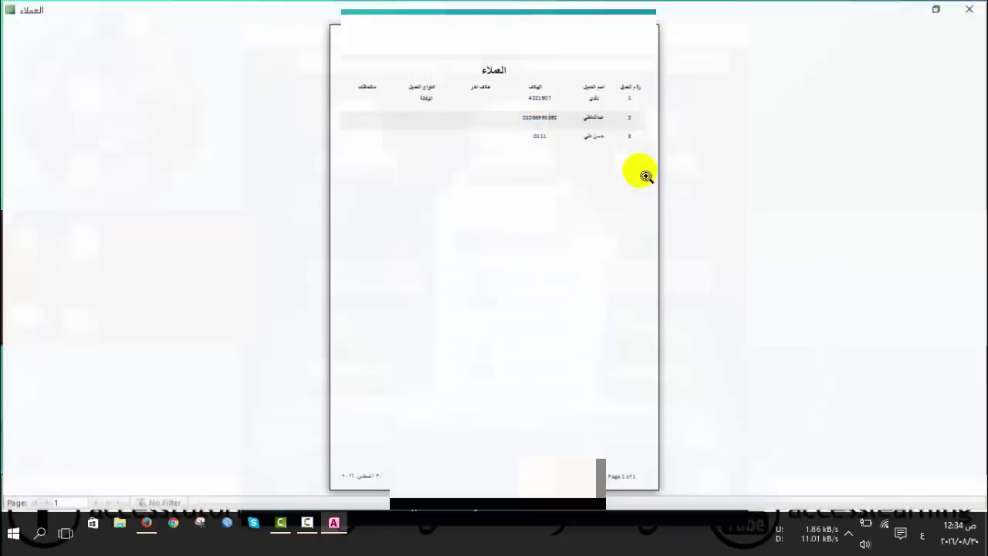
left_click(640, 173)
scroll(578, 208, "up", 2)
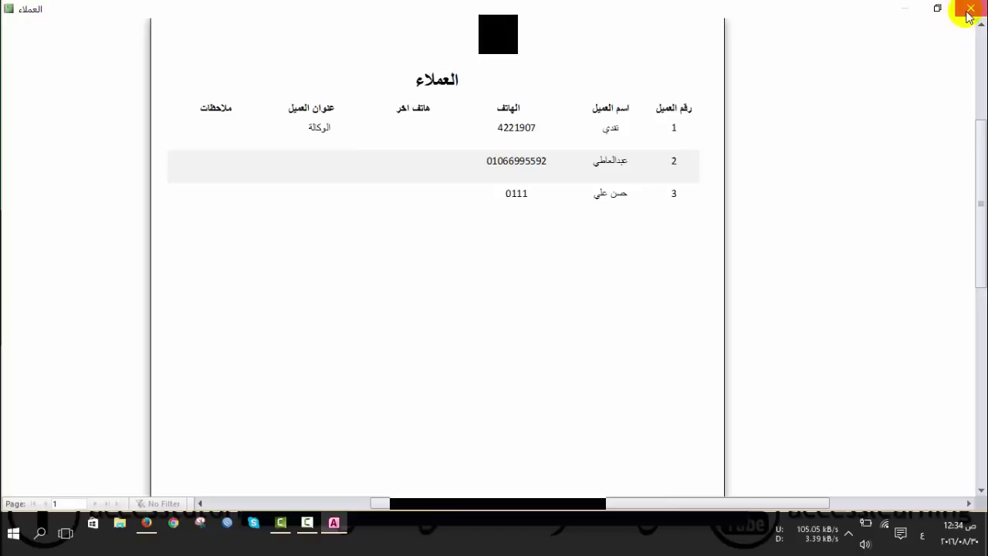
left_click(971, 9)
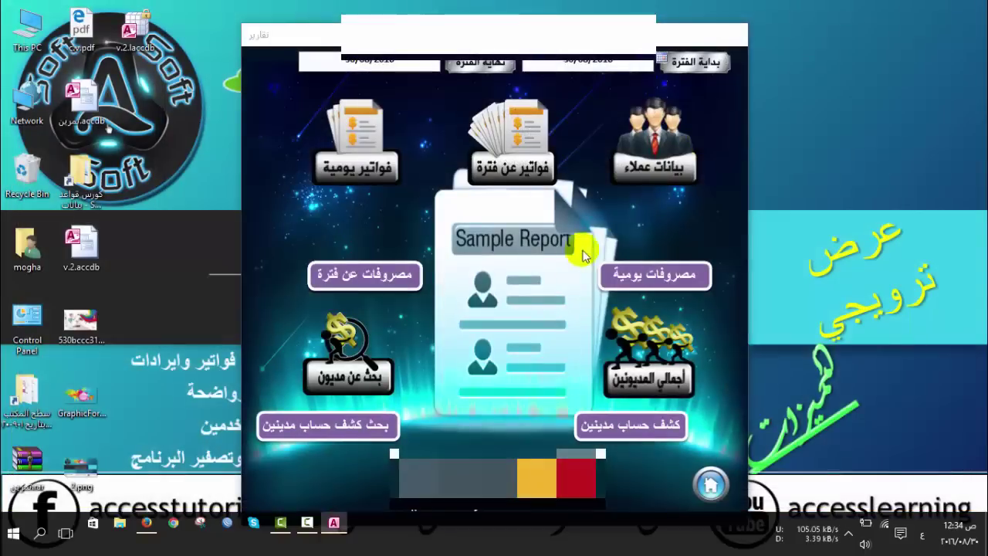
left_click(651, 277)
left_click(552, 262)
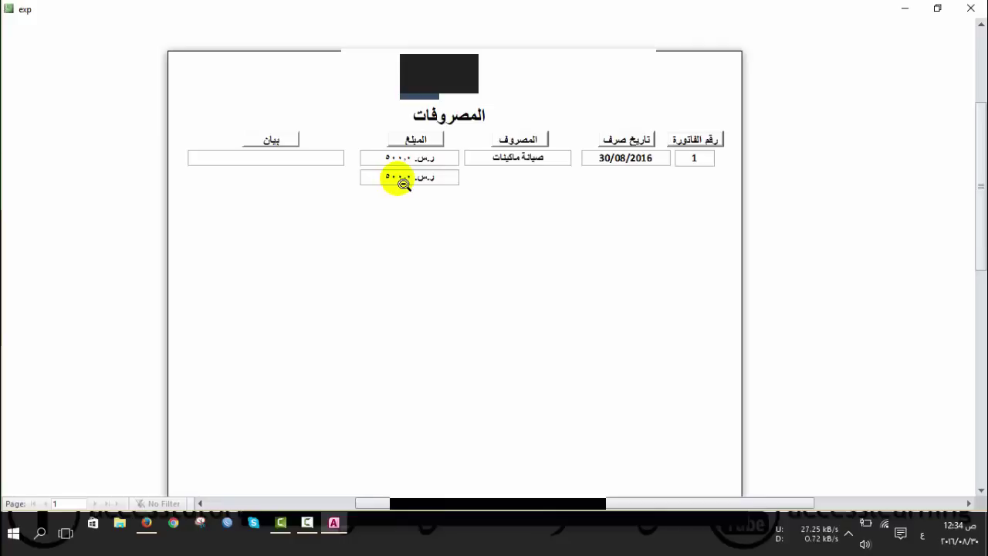
scroll(535, 406, "down", 3)
scroll(827, 143, "down", 2)
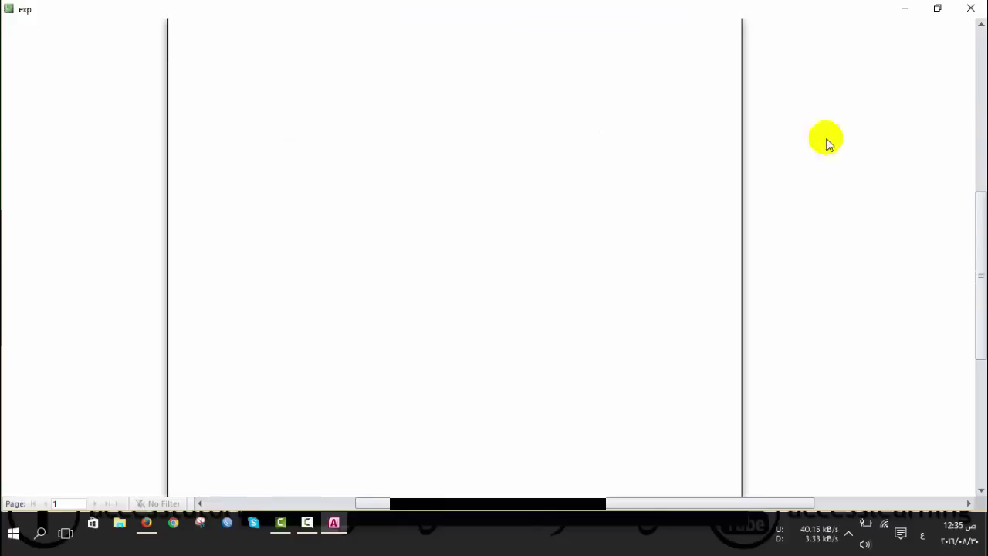
left_click(969, 7)
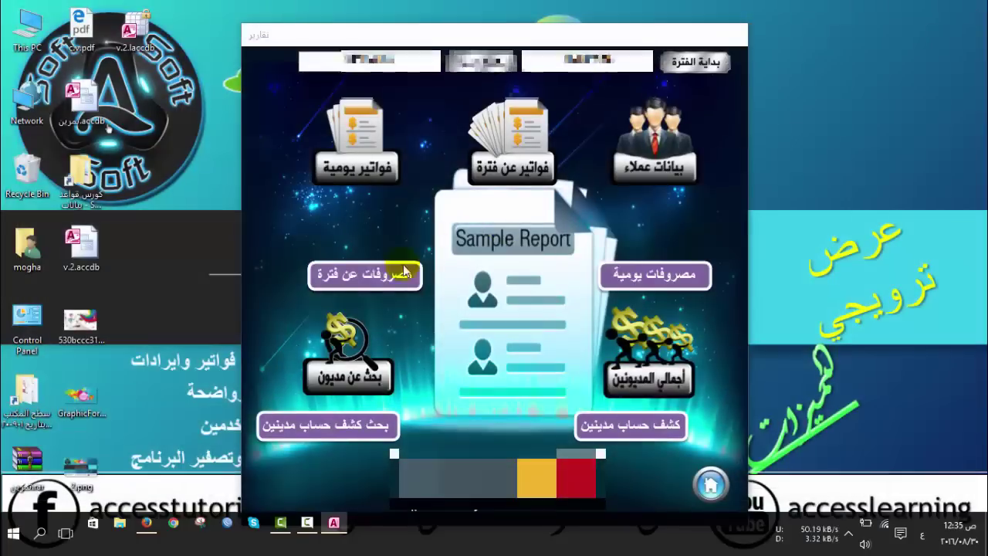
left_click(364, 282)
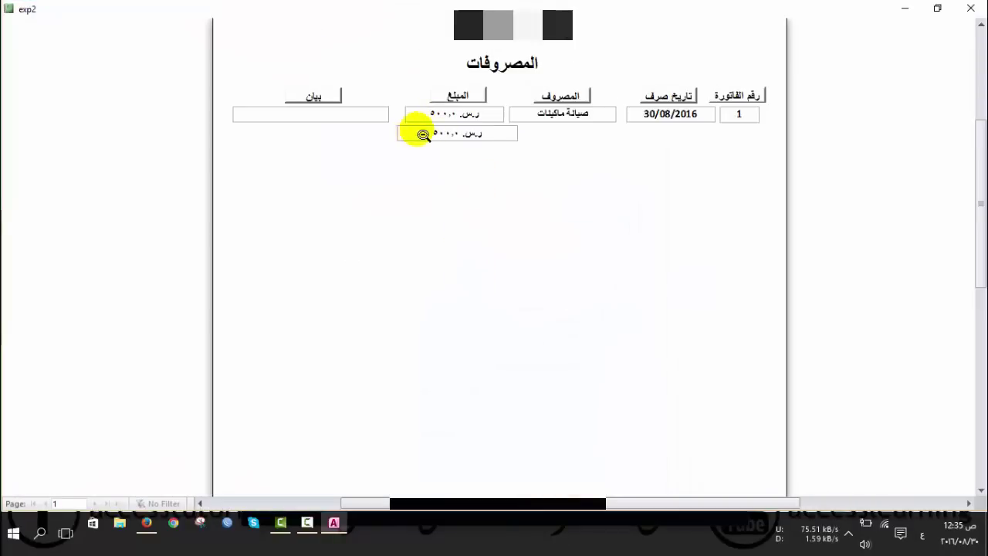
left_click(970, 8)
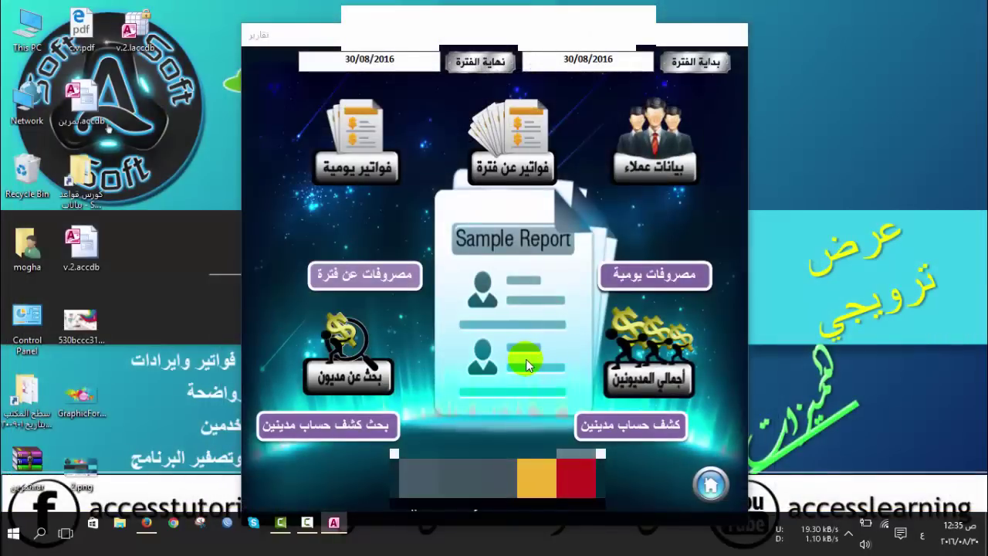
left_click(629, 375)
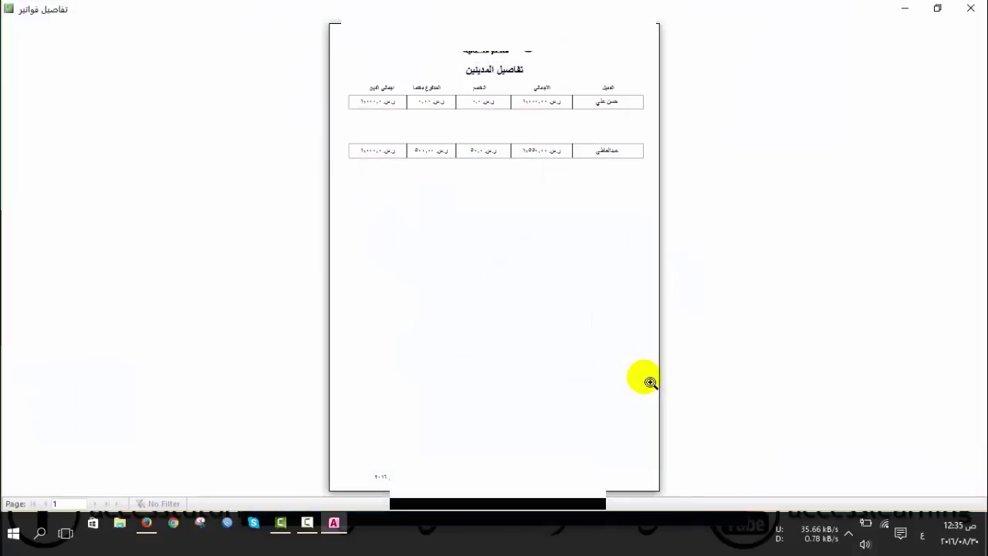
left_click(522, 194)
scroll(514, 331, "up", 2)
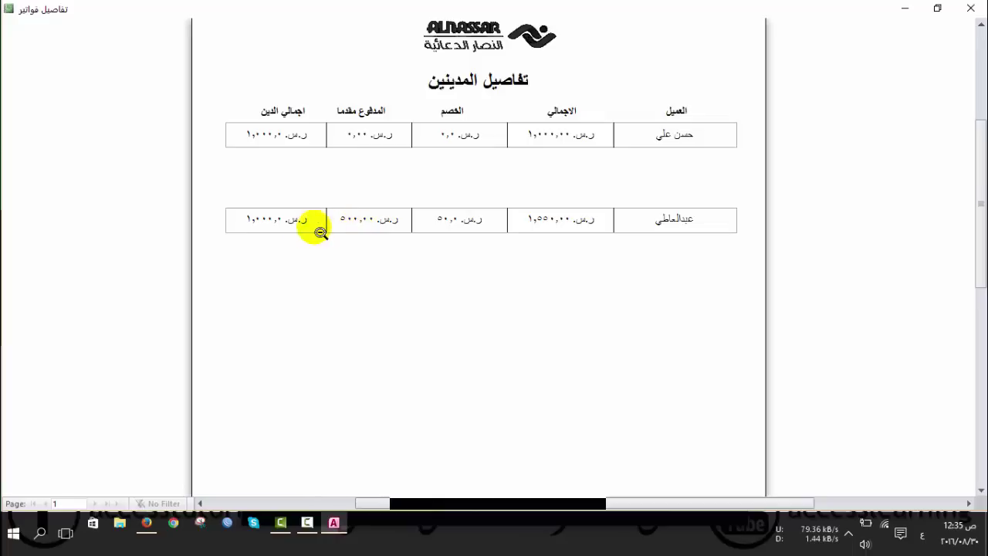
left_click(971, 9)
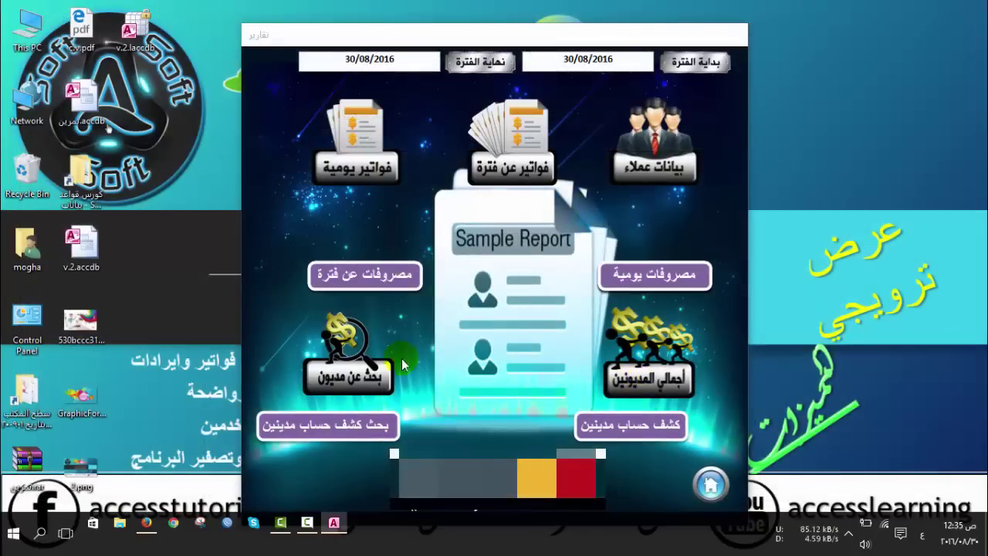
left_click(352, 363)
type("عب")
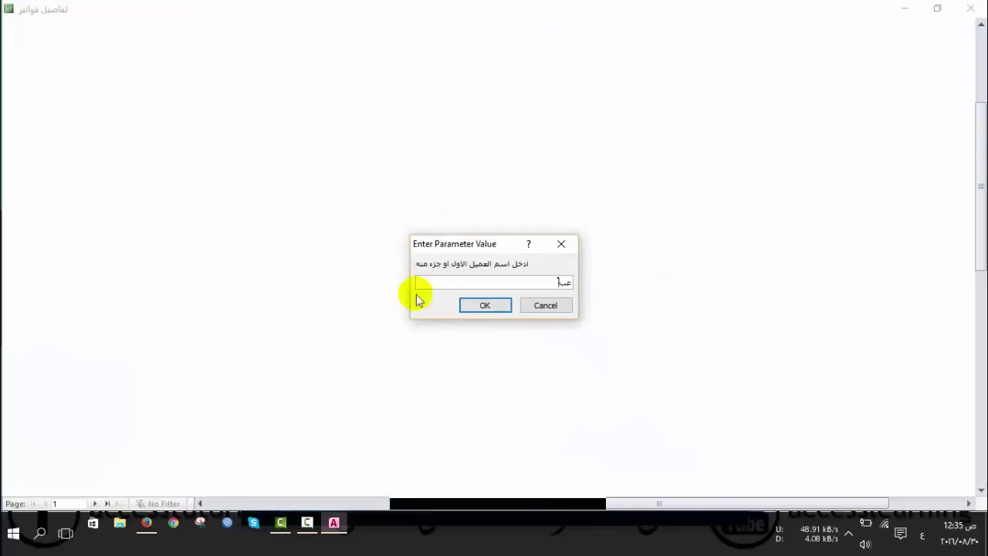
left_click(485, 303)
left_click(545, 261)
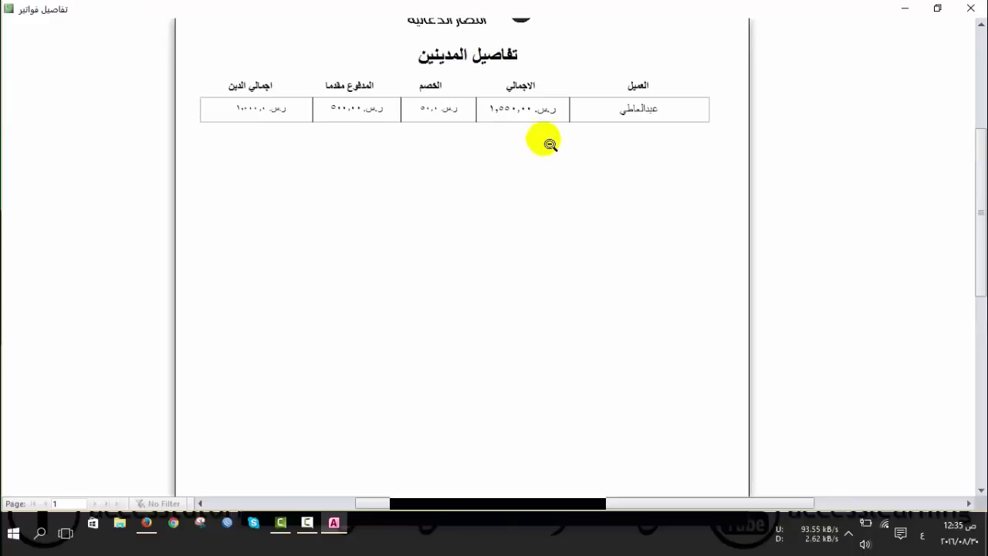
left_click(969, 9)
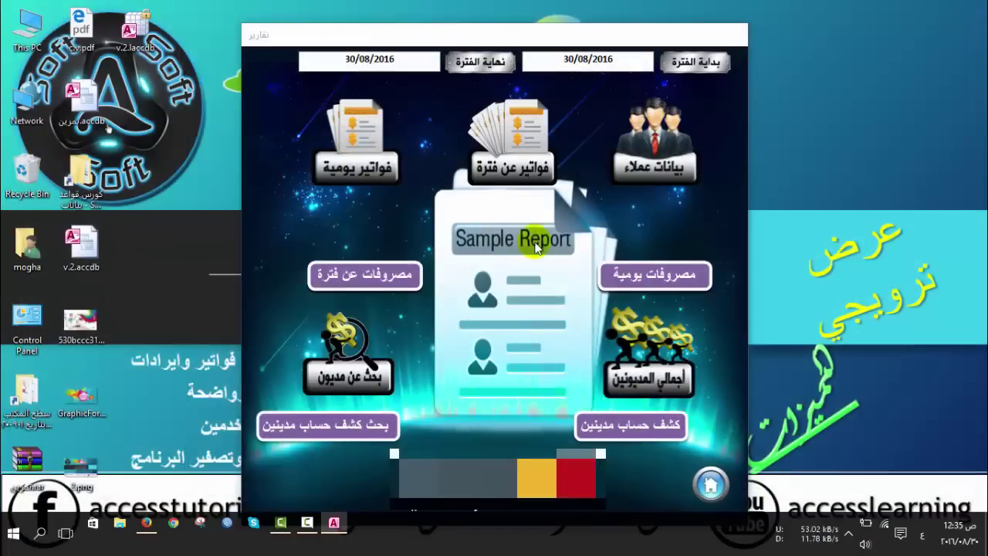
left_click(606, 435)
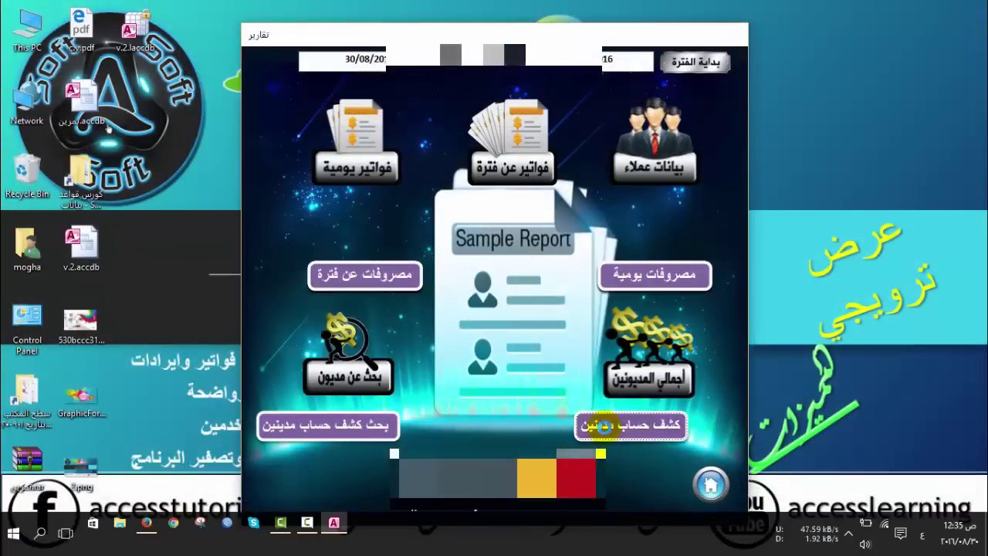
left_click(536, 255)
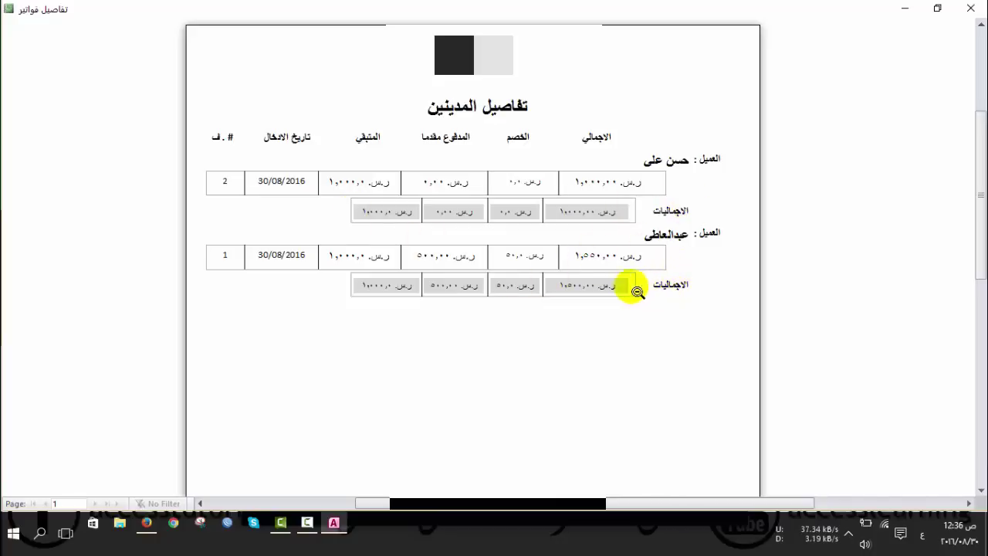
left_click(970, 7)
left_click(351, 426)
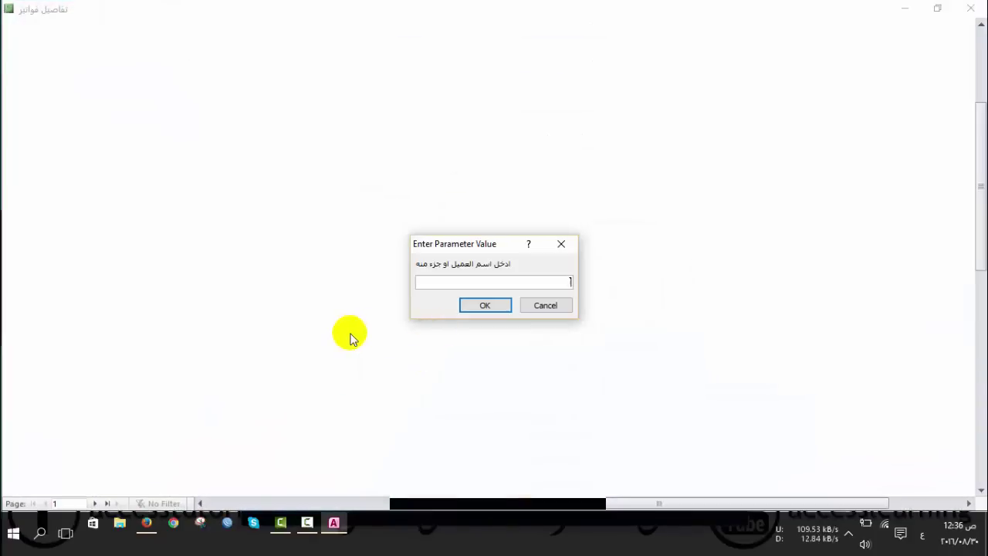
type("ع")
key("Return")
left_click(518, 165)
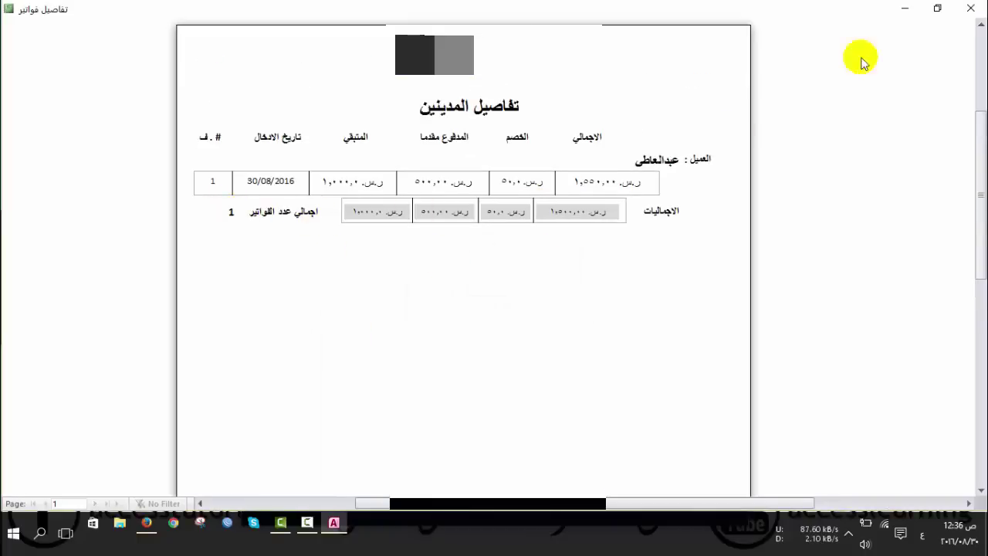
left_click(972, 9)
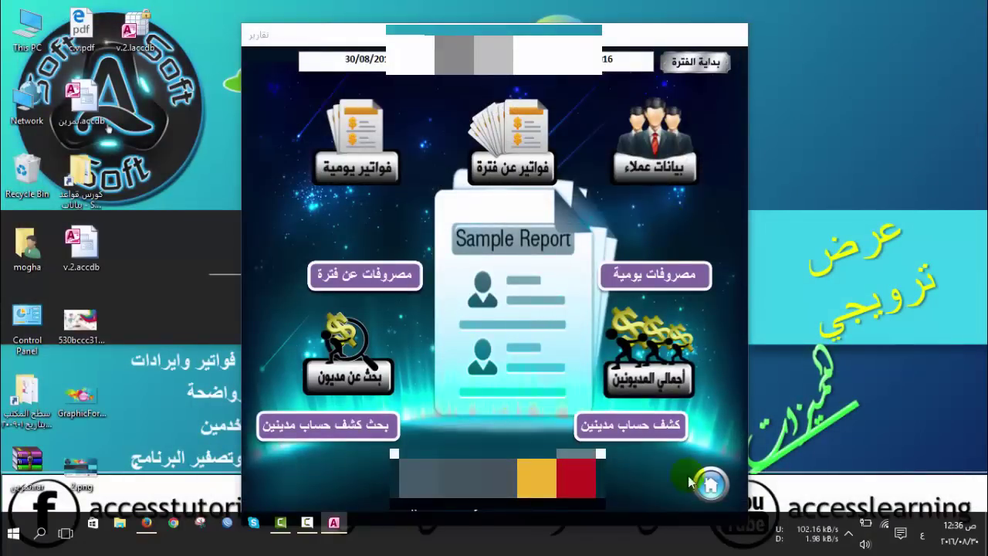
- Return to the main screen, glance at the debt payment form, and open the inquiries form
left_click(711, 488)
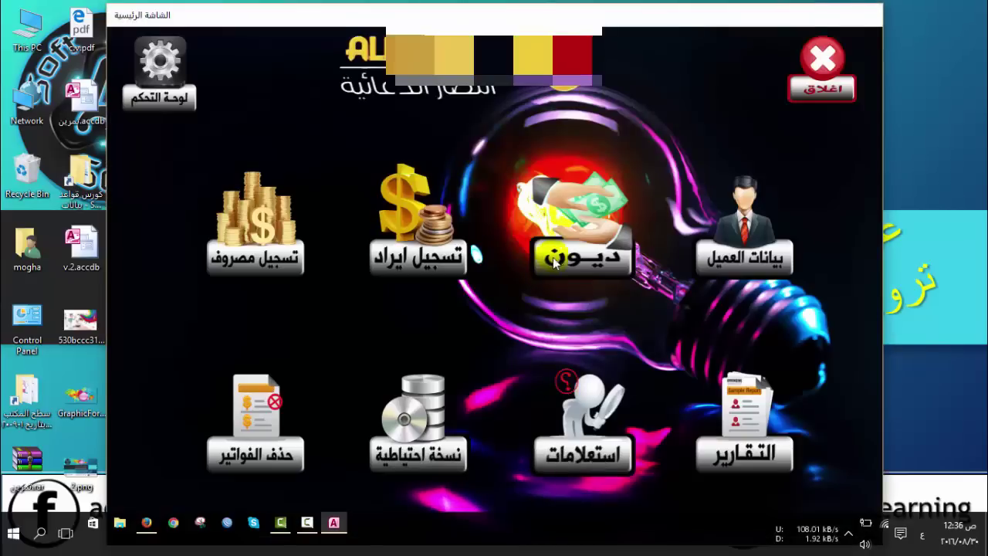
left_click(561, 263)
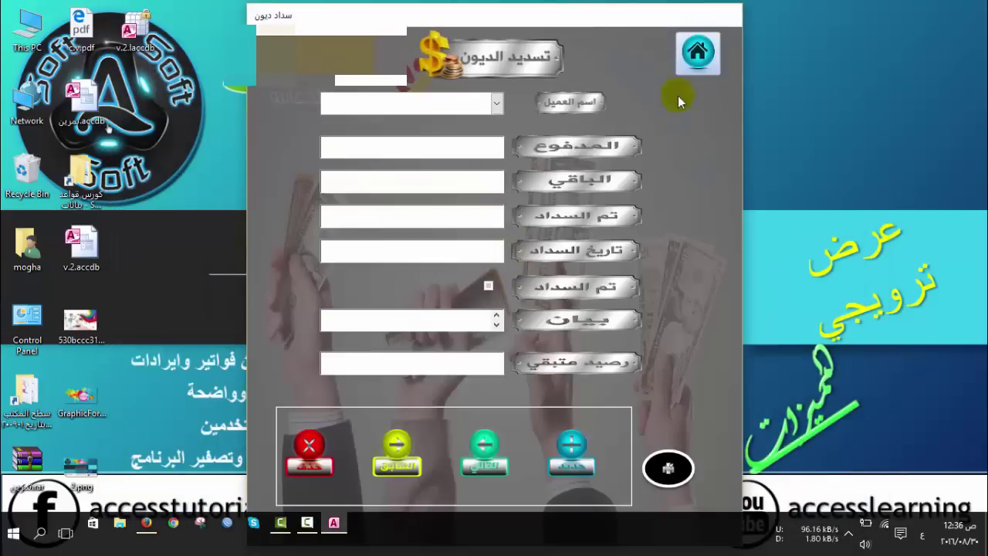
left_click(697, 56)
left_click(590, 461)
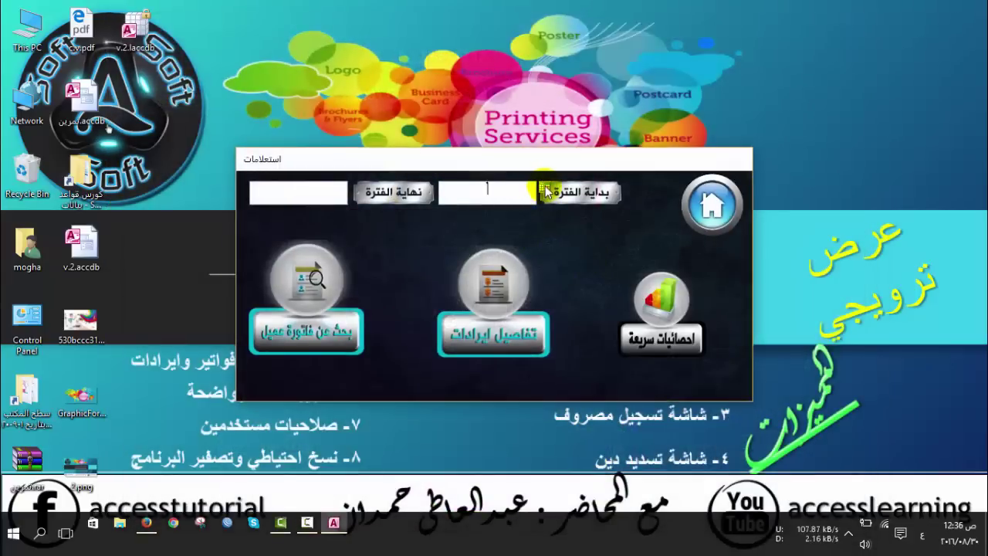
- Set the inquiry period start and end to 30/08/2016, then check the quick statistics form
left_click(545, 189)
left_click(486, 267)
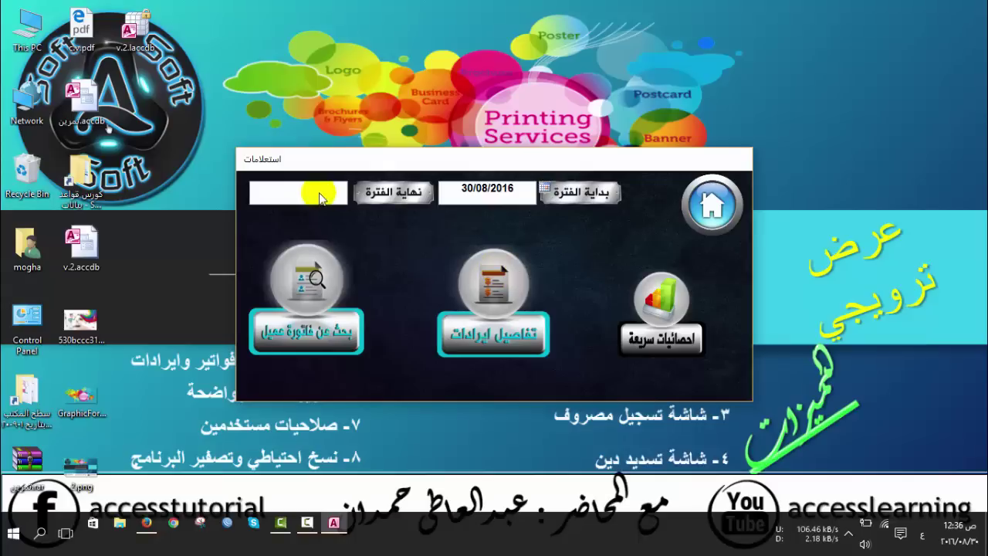
left_click(355, 187)
left_click(315, 270)
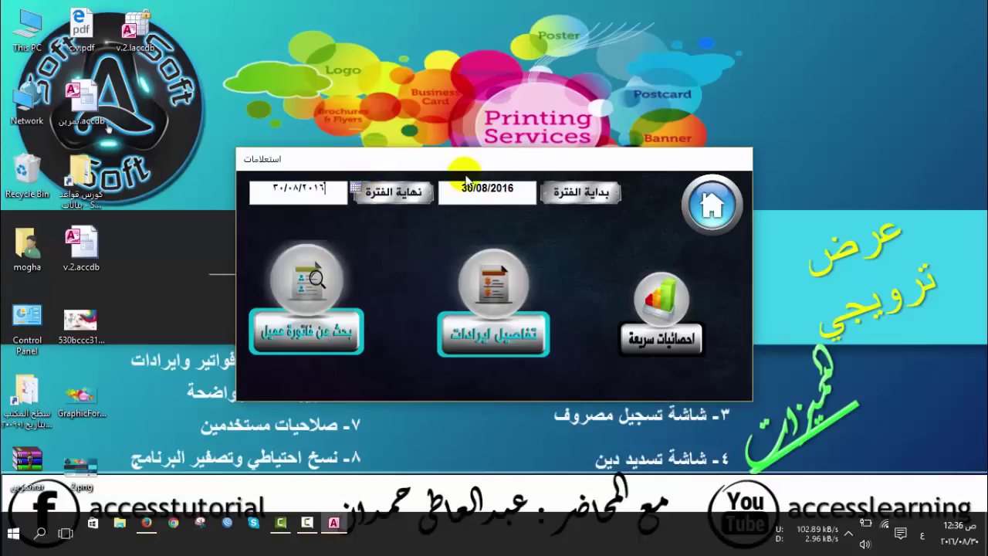
left_click(472, 187)
left_click(645, 336)
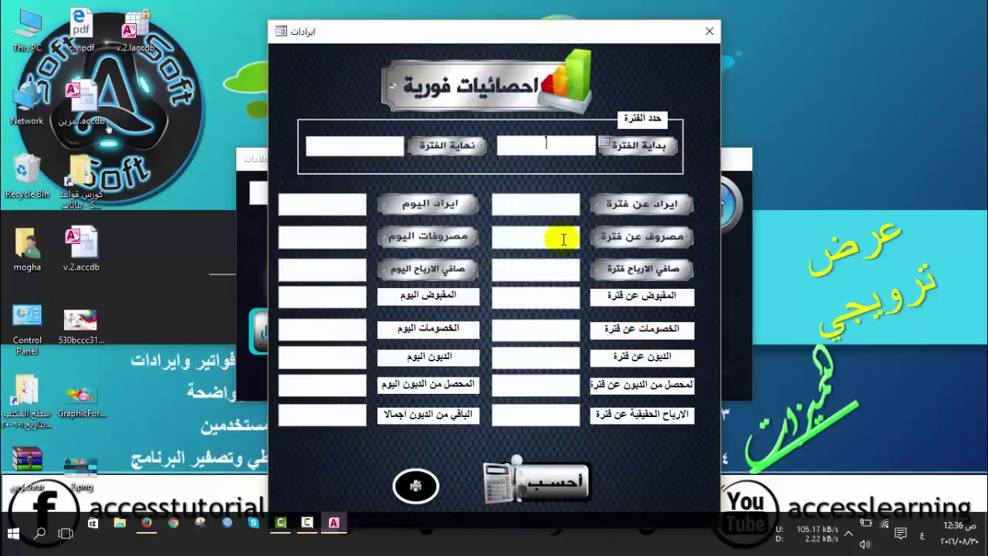
left_click(709, 31)
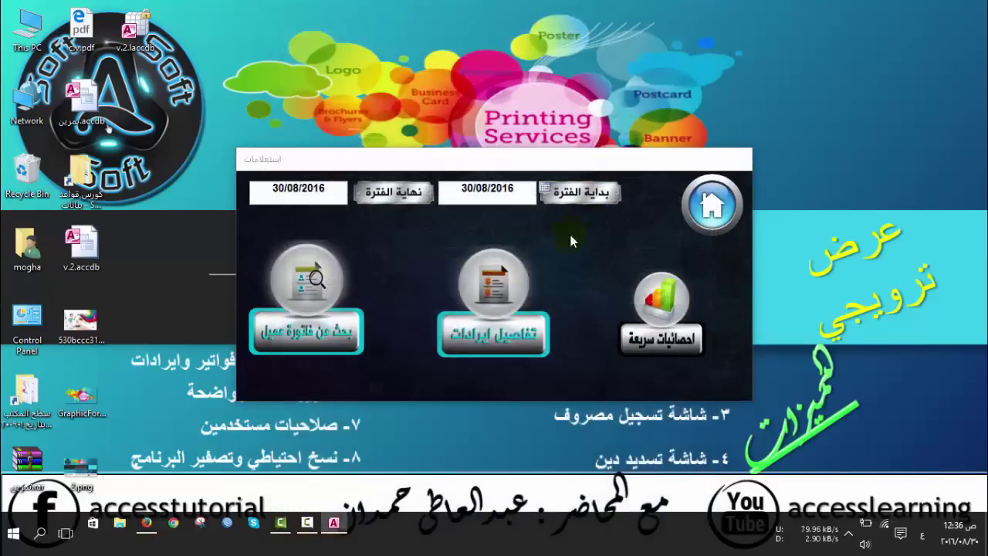
- Review the sales summary report totalling 2,550.0, then open the customer invoice report
left_click(473, 340)
left_click(482, 138)
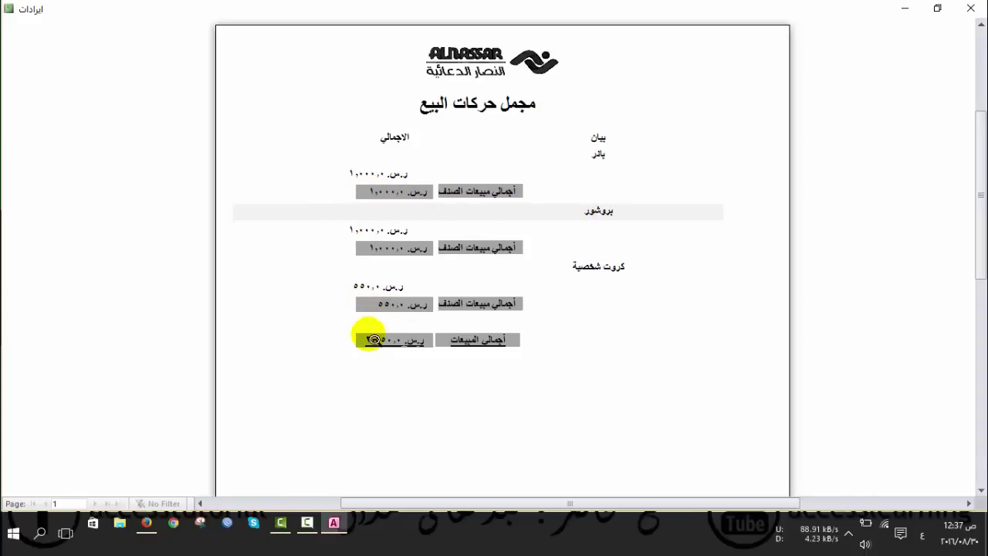
left_click(970, 8)
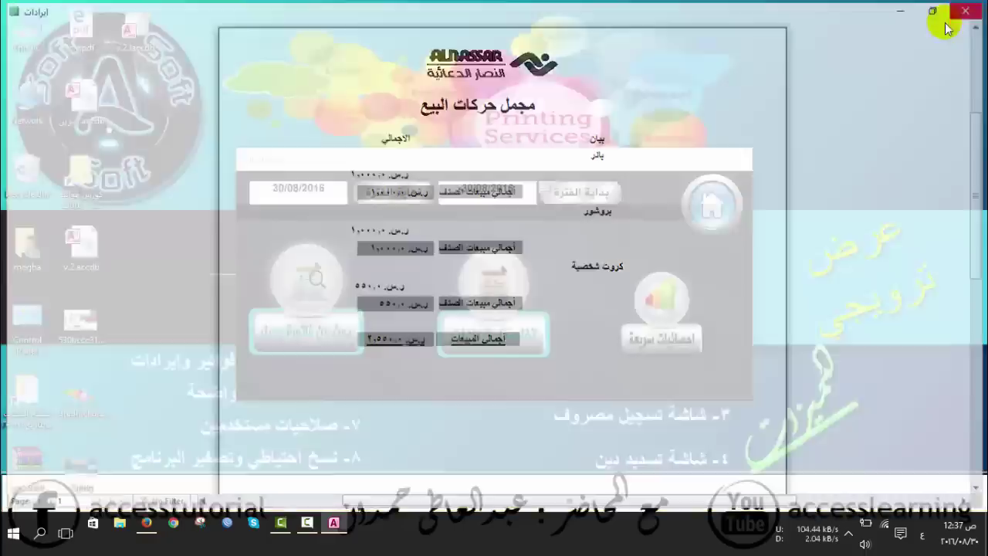
left_click(308, 345)
type("١")
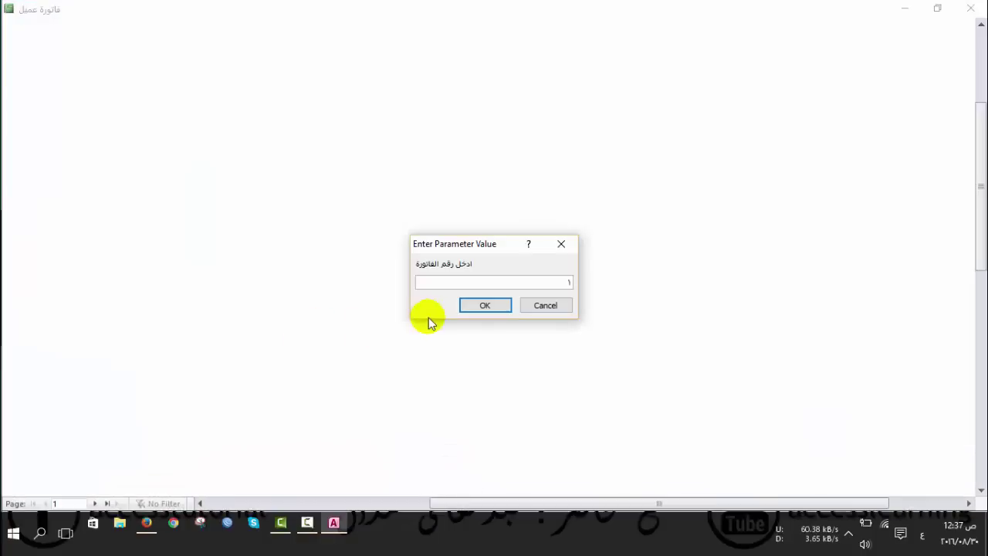
- Preview invoice 1's customer report with its business card and banner lines, then close it
left_click(474, 307)
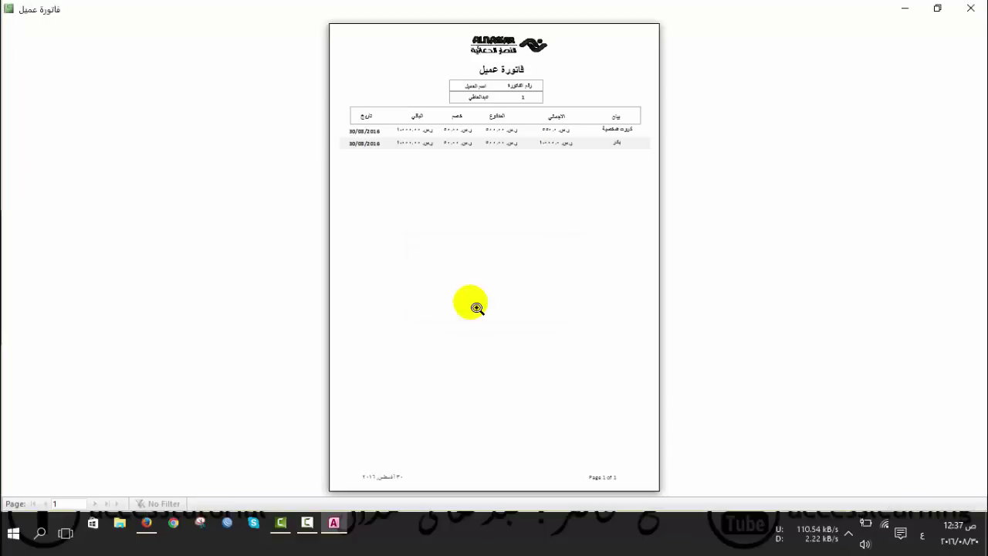
left_click(512, 206)
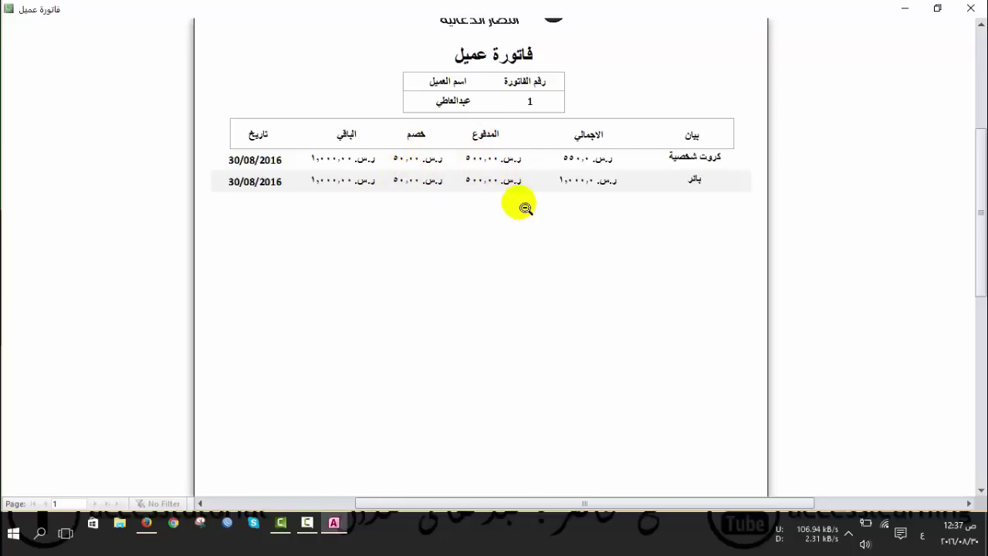
left_click(971, 8)
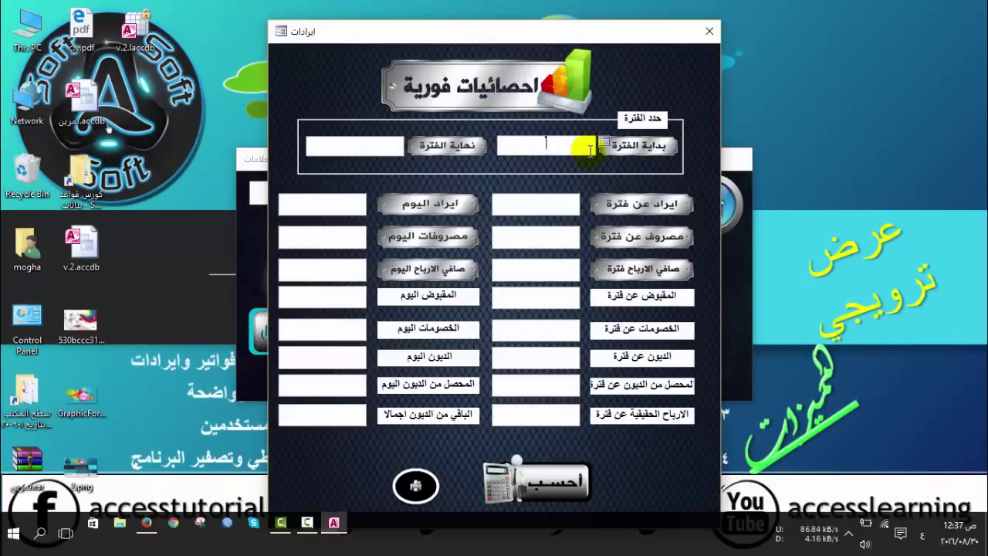
- Set the quick statistics period start and end to 30/08/2016
left_click(603, 144)
left_click(563, 231)
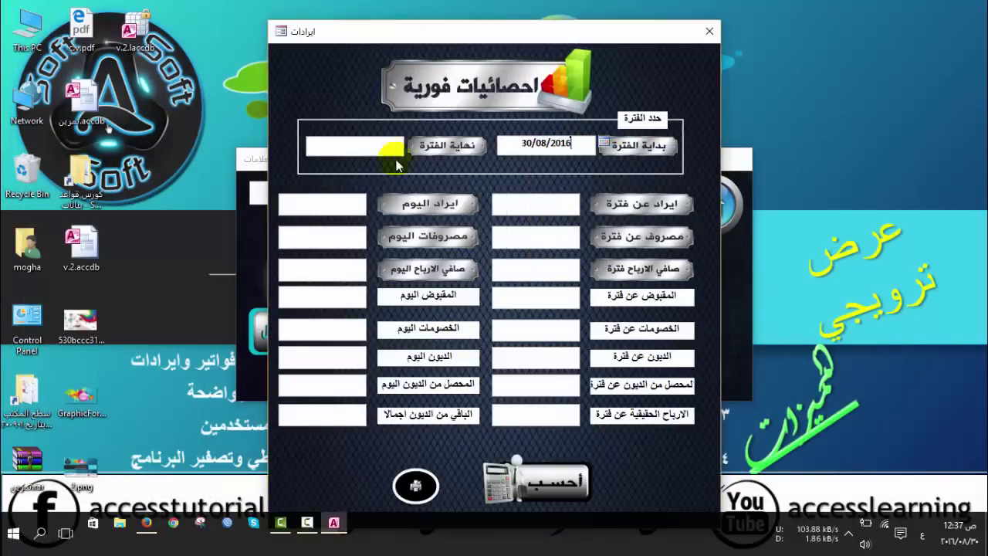
left_click(364, 154)
left_click(413, 144)
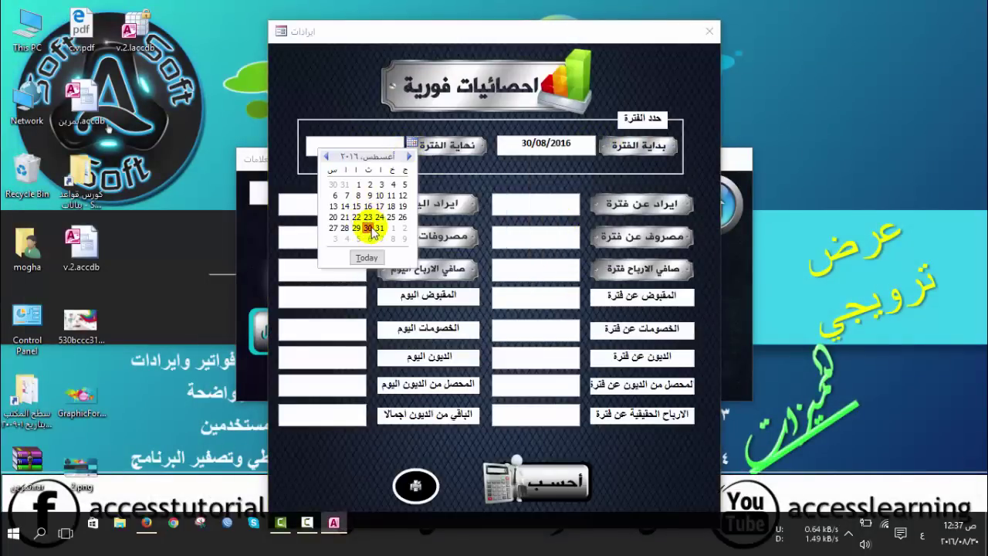
left_click(376, 225)
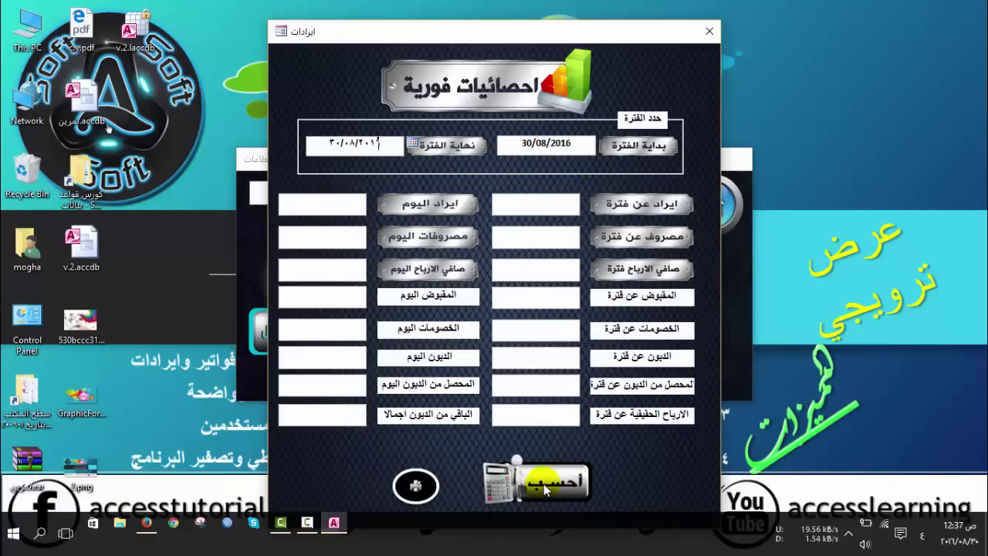
- Calculate the statistics, giving revenue 2,550, expenses 500 and net profit 2,050
left_click(545, 491)
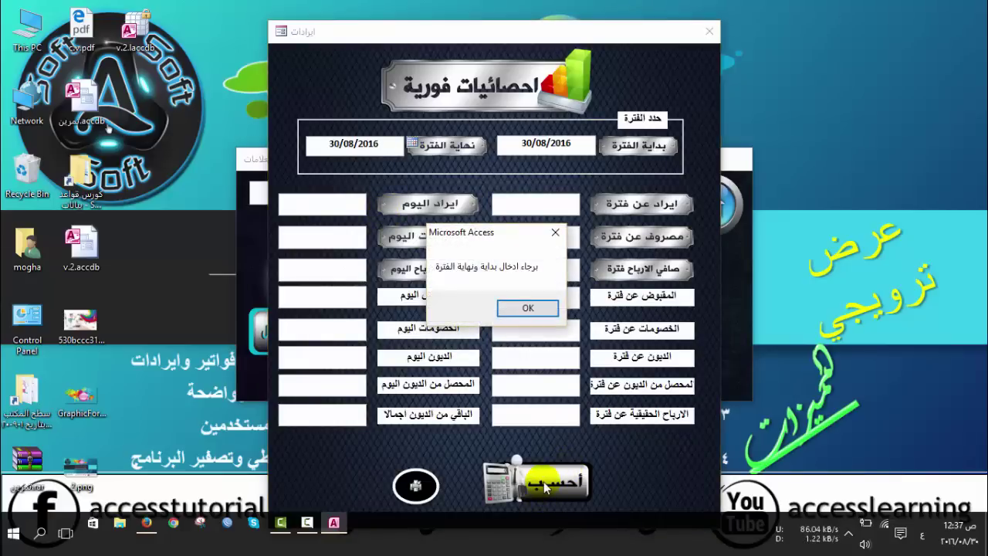
left_click(525, 309)
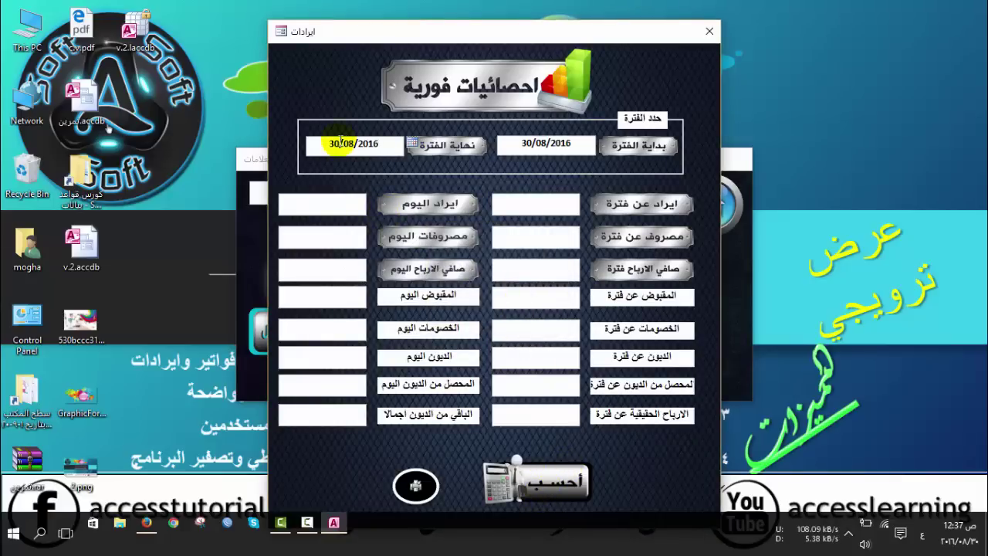
left_click(541, 144)
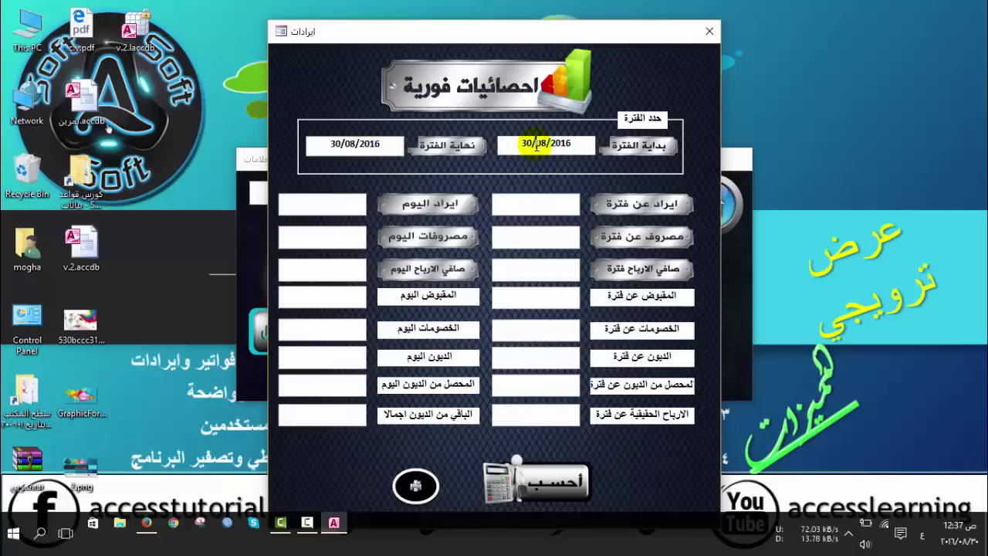
left_click(545, 488)
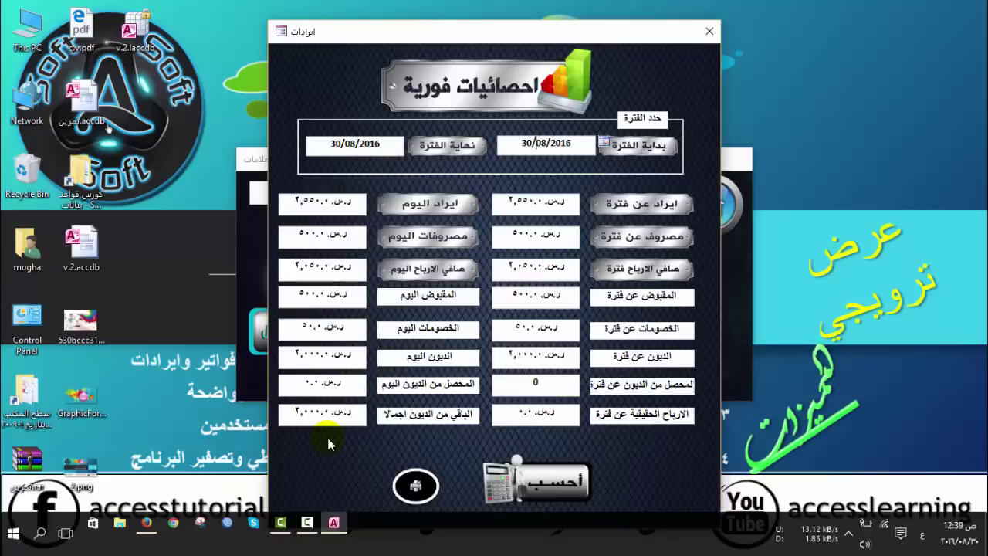
- Preview the quick statistics printout without printing, then close it and the statistics form
left_click(415, 485)
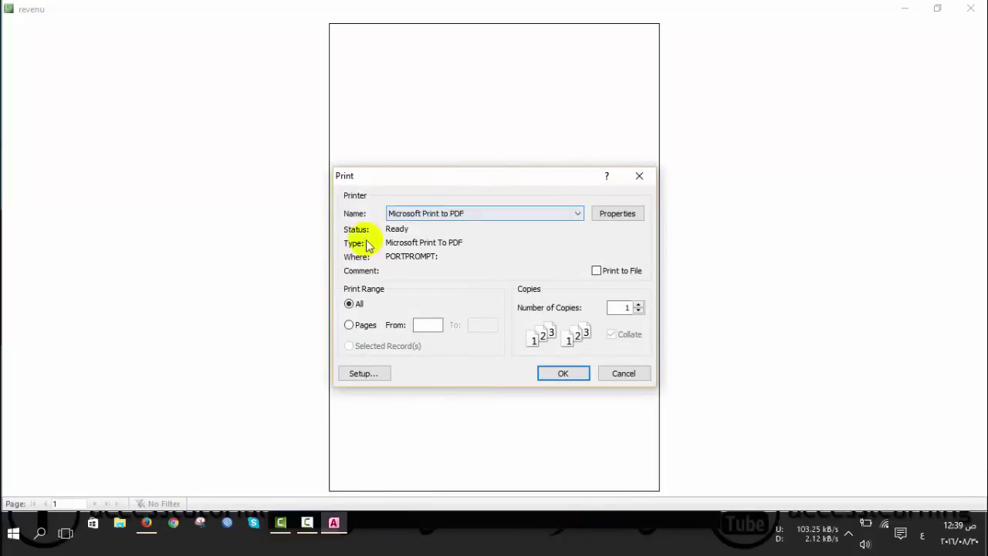
left_click(627, 373)
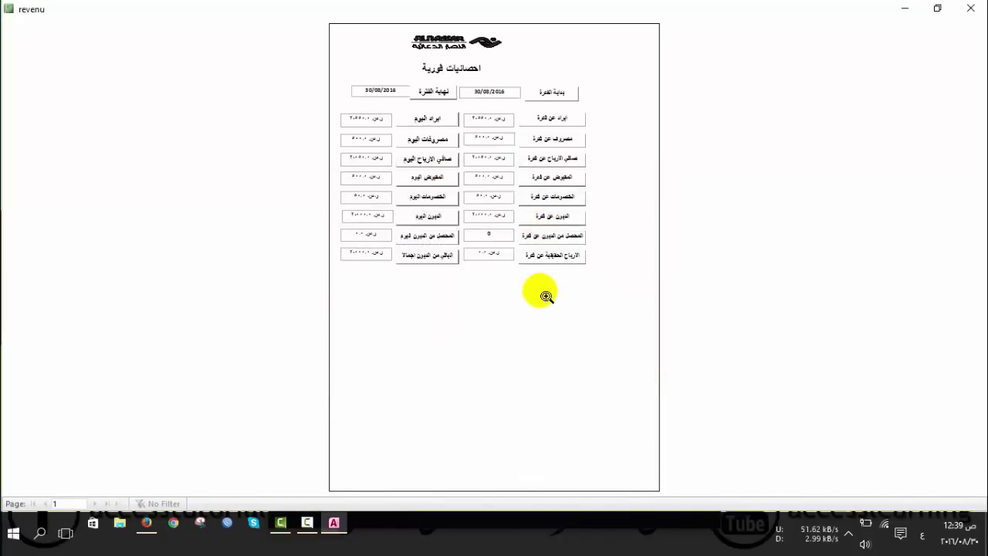
left_click(491, 210)
scroll(497, 301, "up", 2)
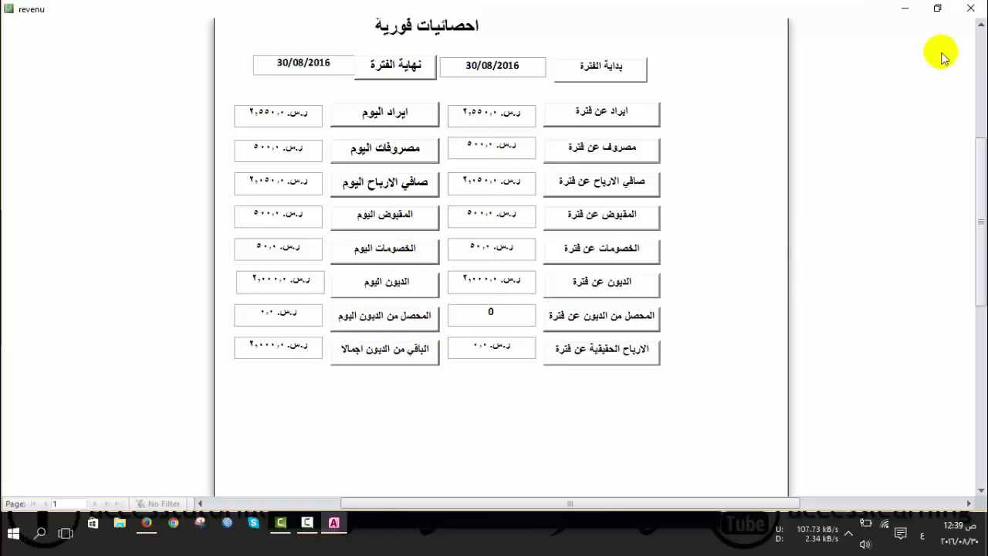
left_click(969, 10)
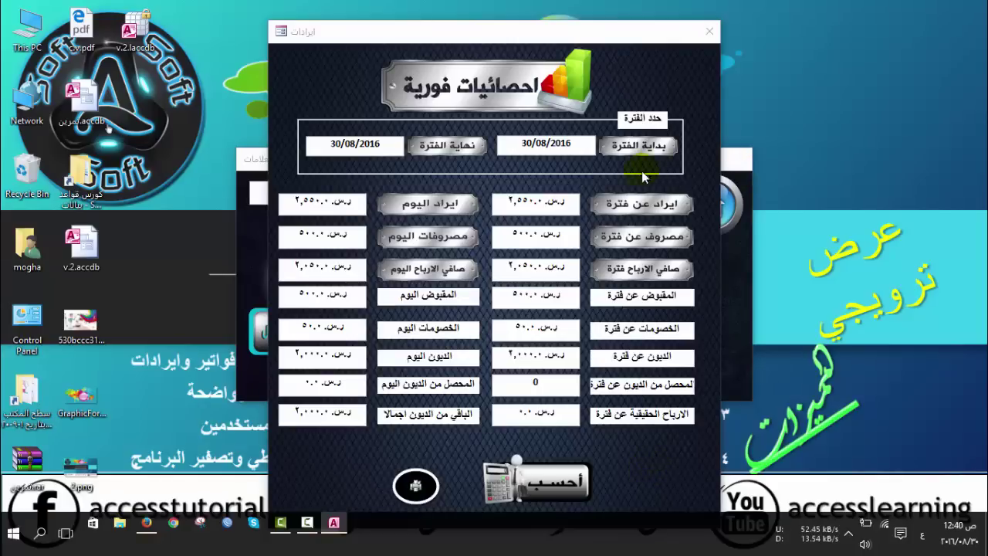
left_click(709, 31)
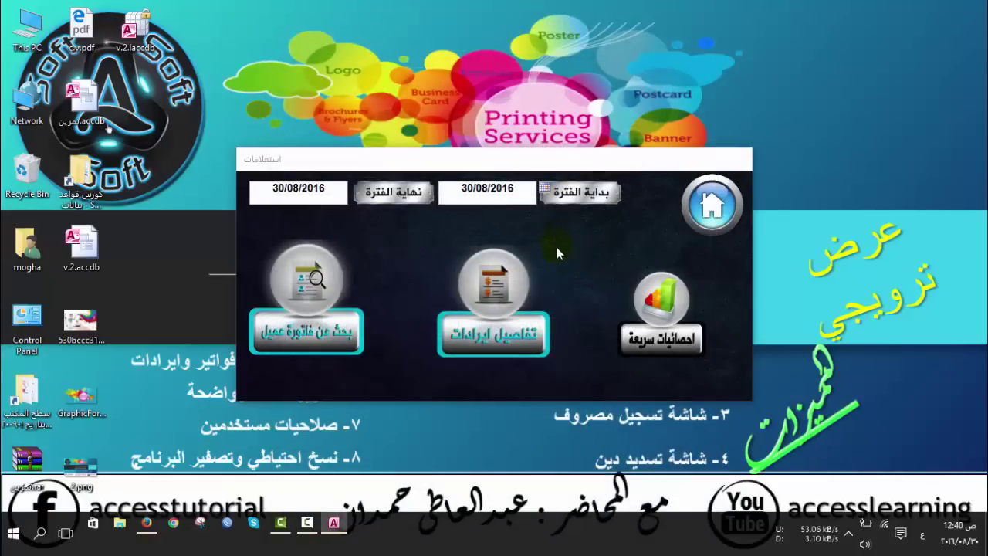
- From the main screen, open the سداد ديون form and load a customer's balance
left_click(712, 209)
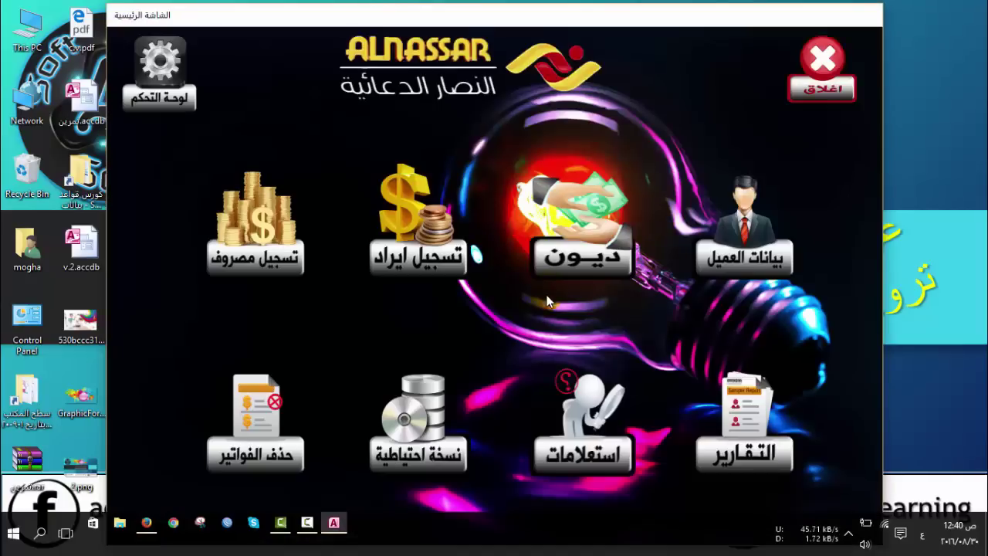
left_click(569, 267)
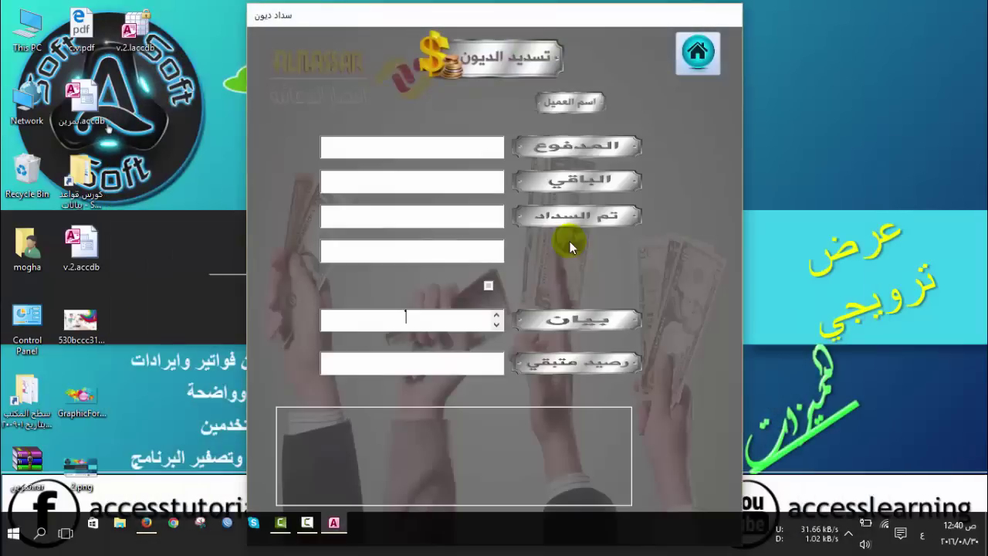
left_click(496, 103)
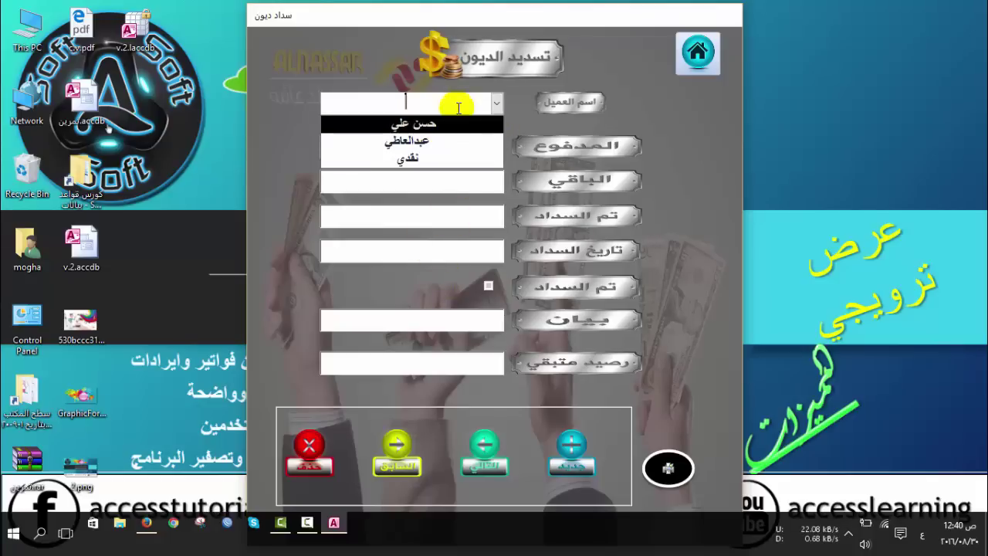
left_click(525, 100)
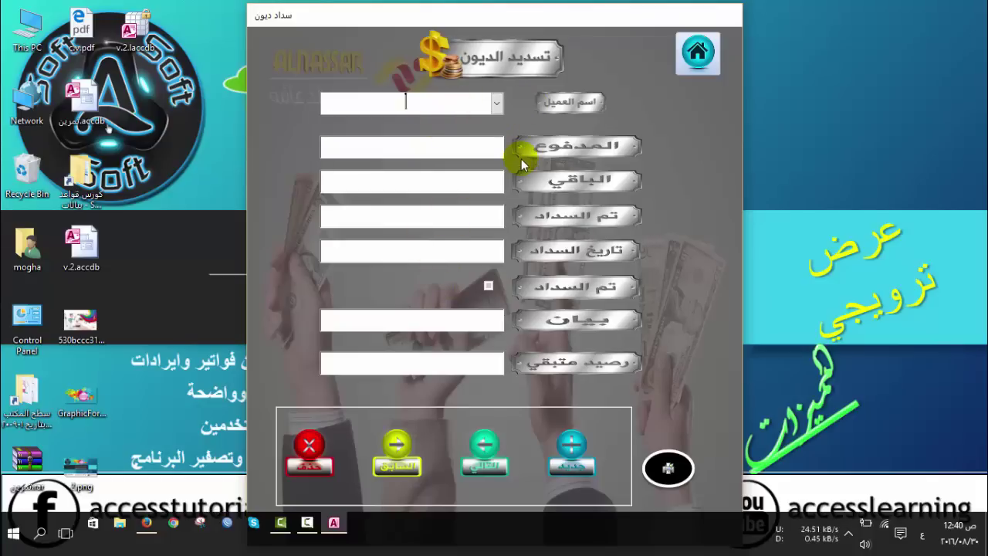
type("عبدالعاطي")
left_click(420, 147)
type("500")
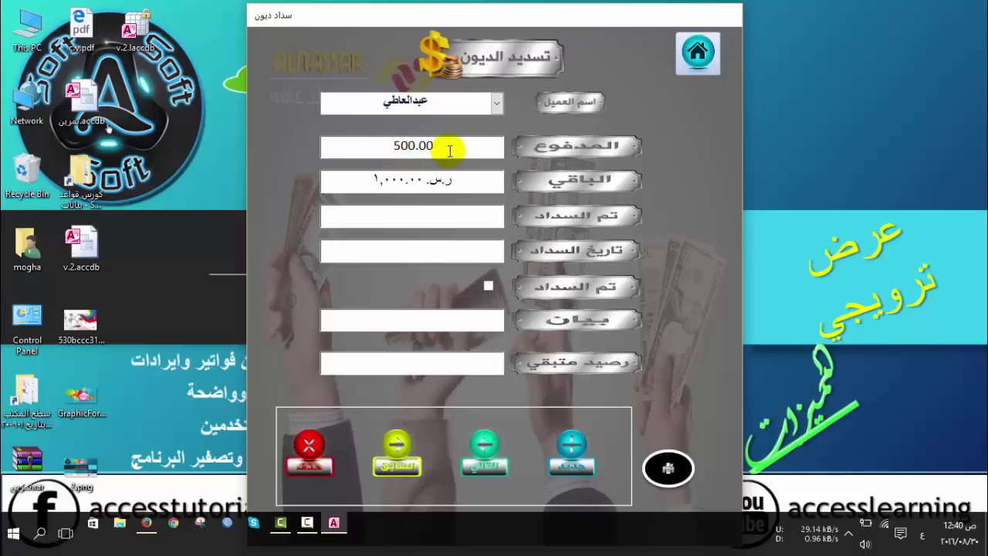
- Enter 2000, dismiss the overpayment warning, then record 500 dated 30/08/2016, noted دفعه أولي
left_click(393, 215)
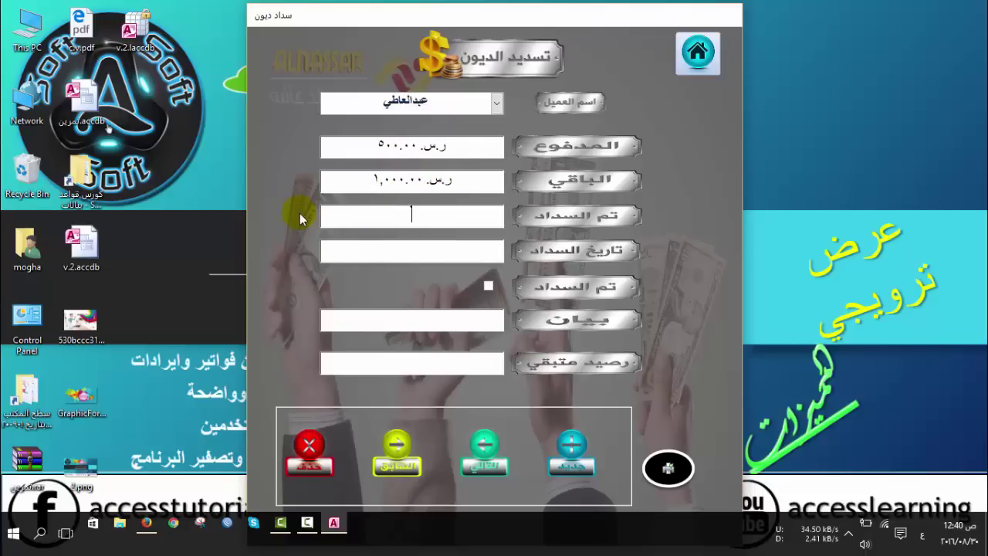
type("2")
type("000")
left_click(412, 247)
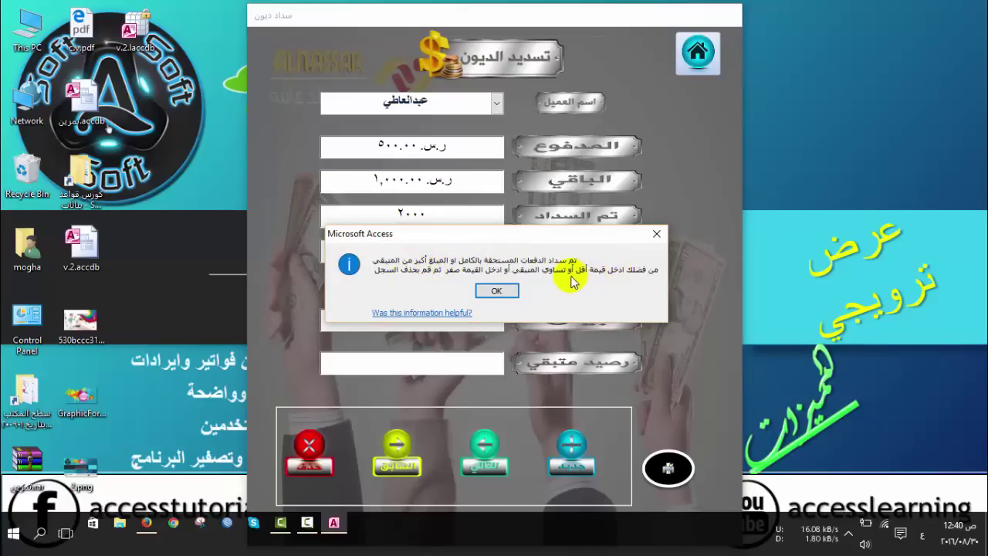
left_click(497, 292)
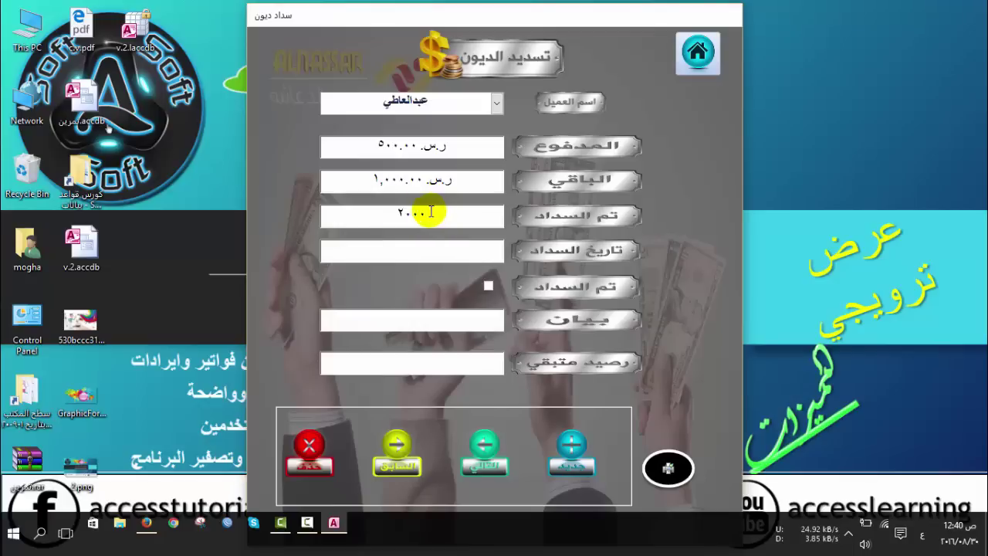
double_click(428, 211)
type("د")
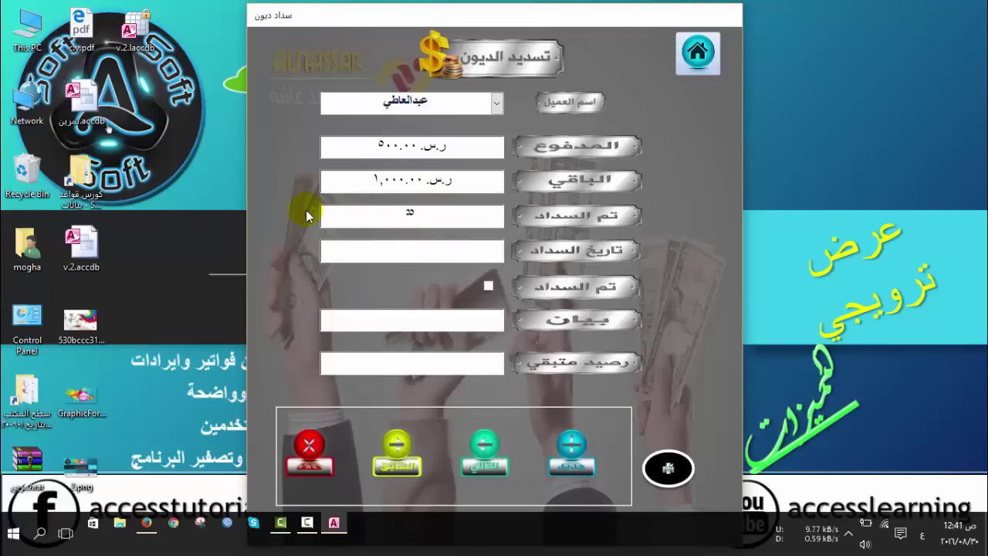
left_click(407, 243)
double_click(408, 242)
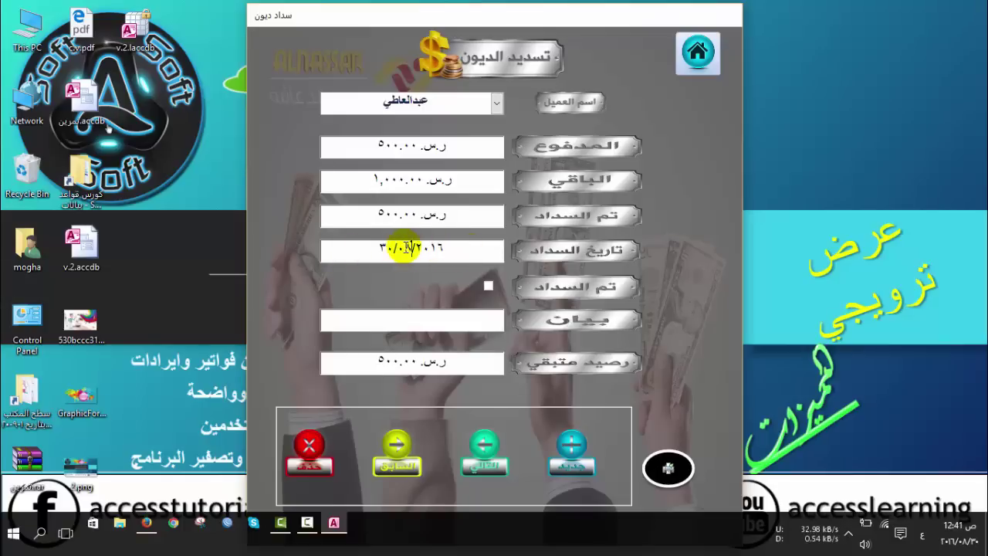
left_click(398, 320)
type("دفعه اولي")
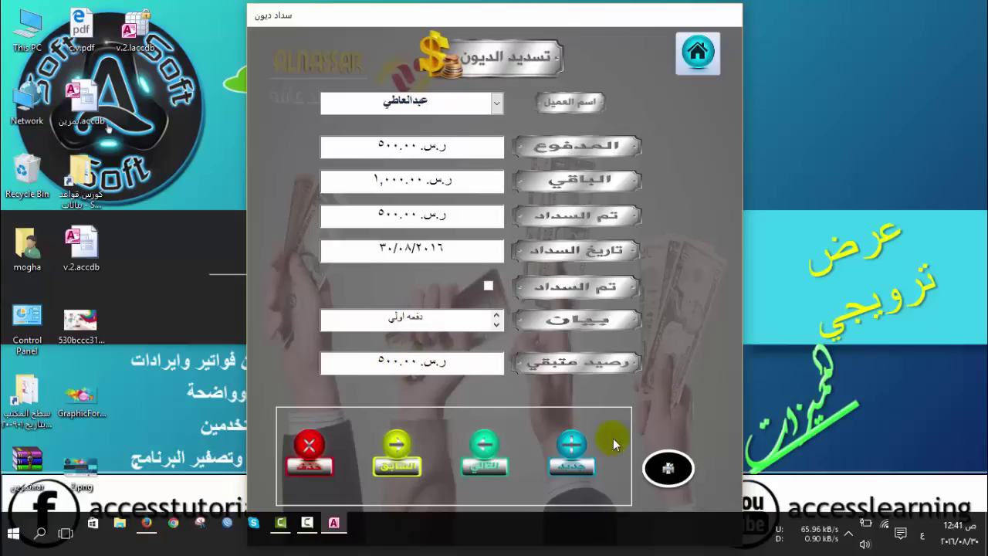
- Preview the 500 payment receipt zoomed in, close it, and clear the form for a new record
left_click(663, 476)
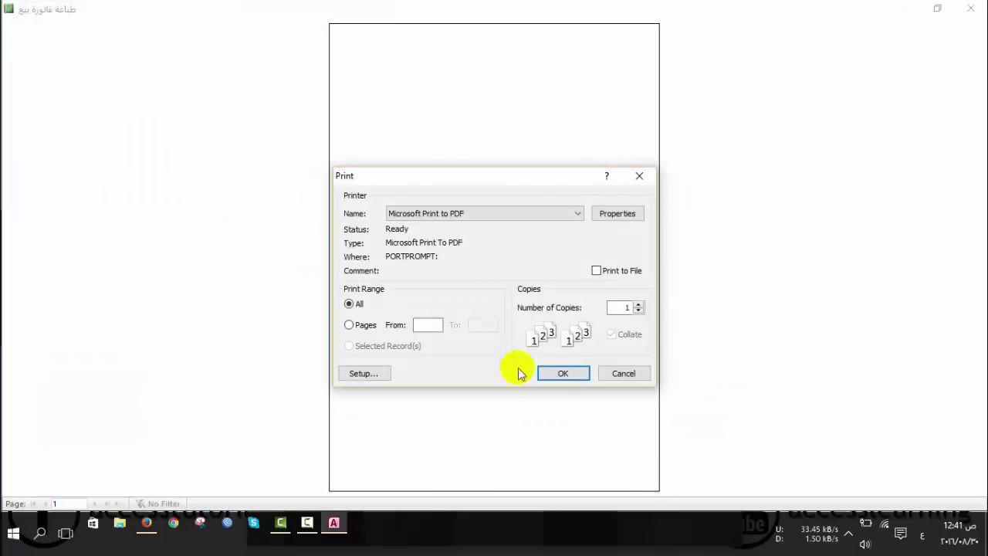
left_click(627, 375)
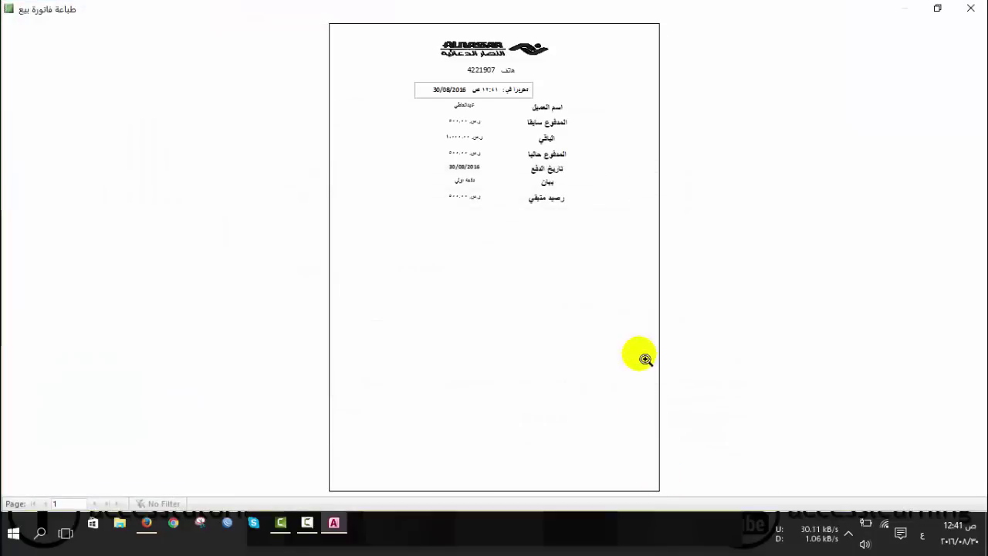
left_click(499, 189)
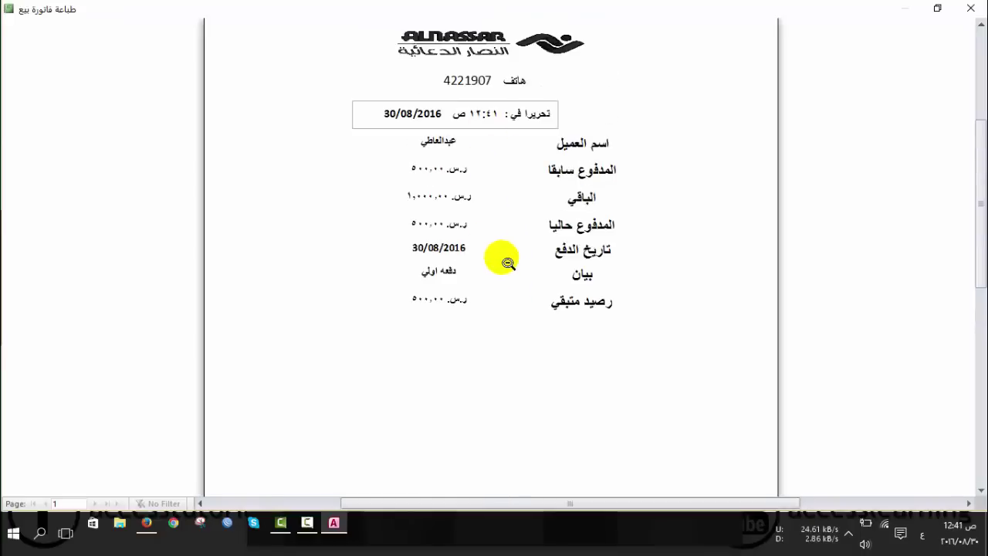
left_click(970, 8)
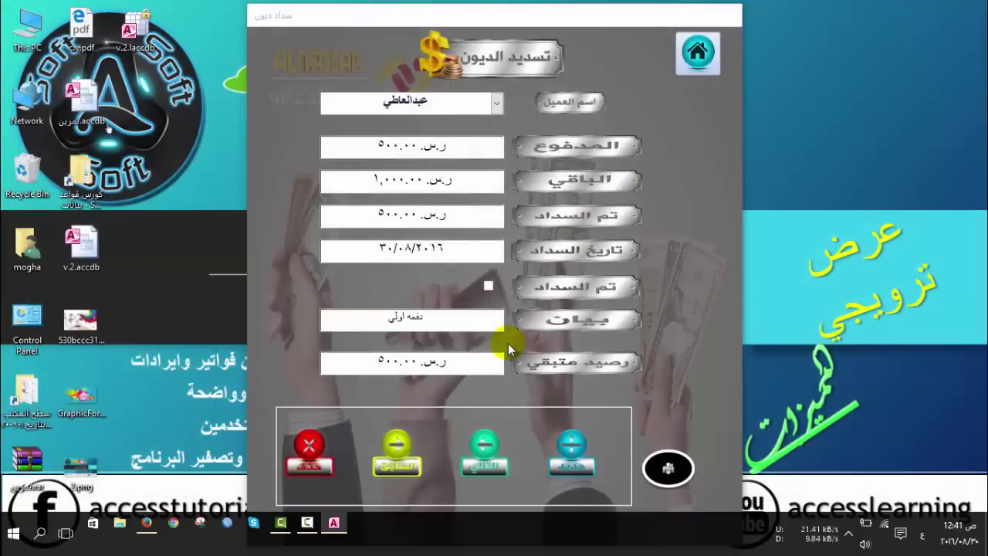
left_click(569, 461)
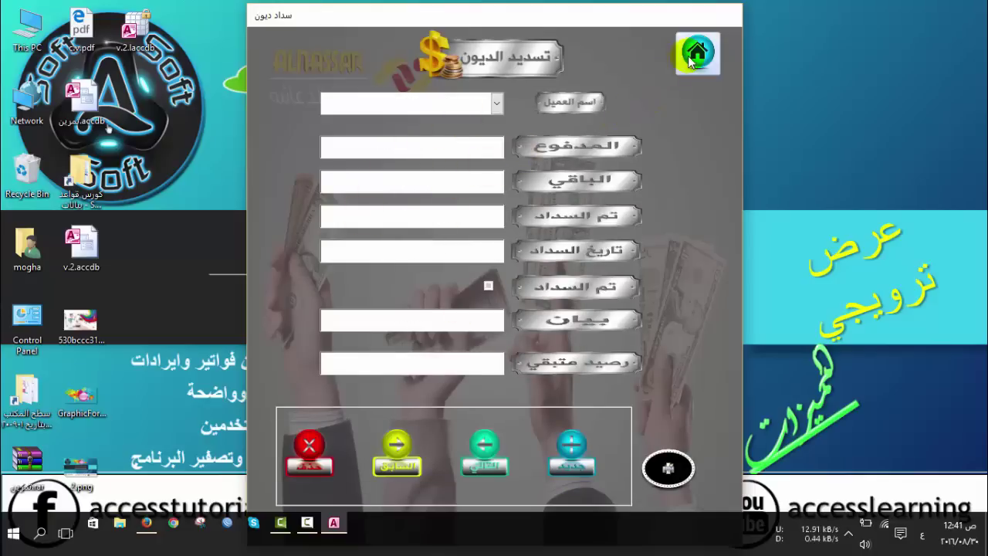
- Record a 1,000.00 payment for the first customer, noted خالص, and save it
left_click(496, 102)
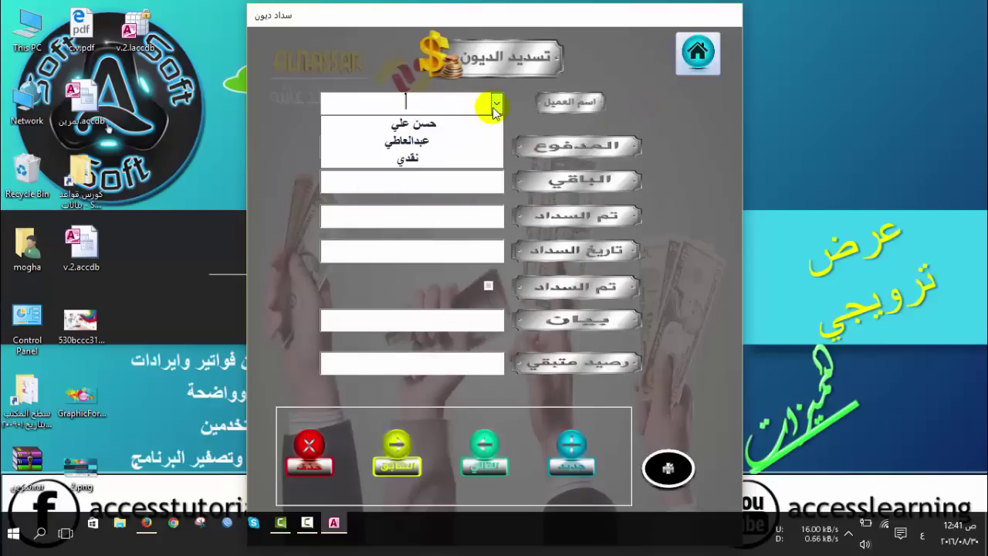
left_click(454, 125)
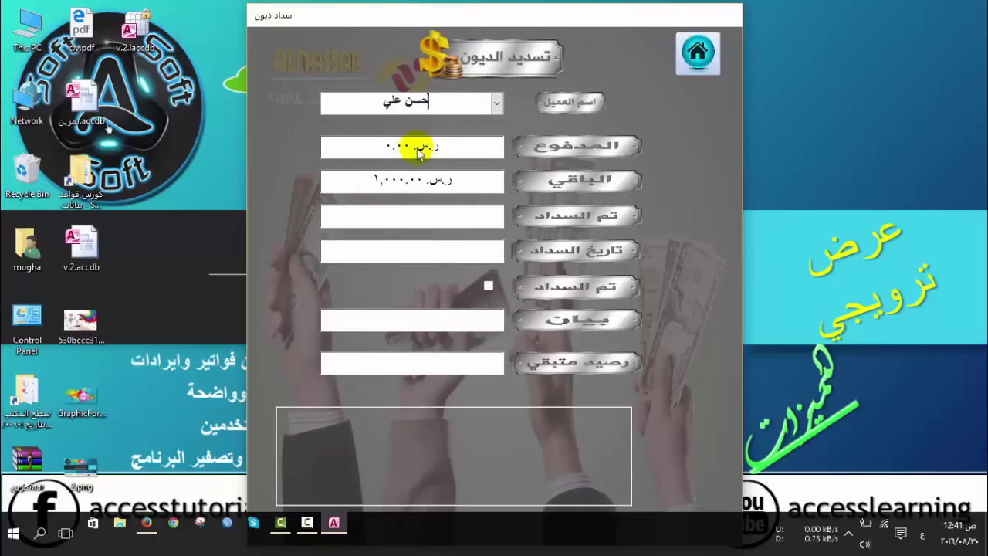
left_click(409, 209)
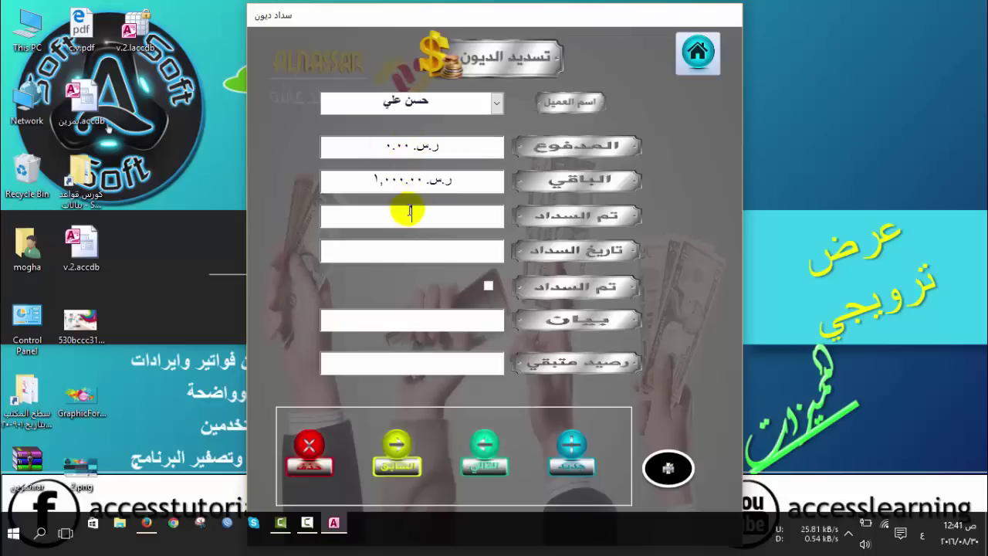
type("500")
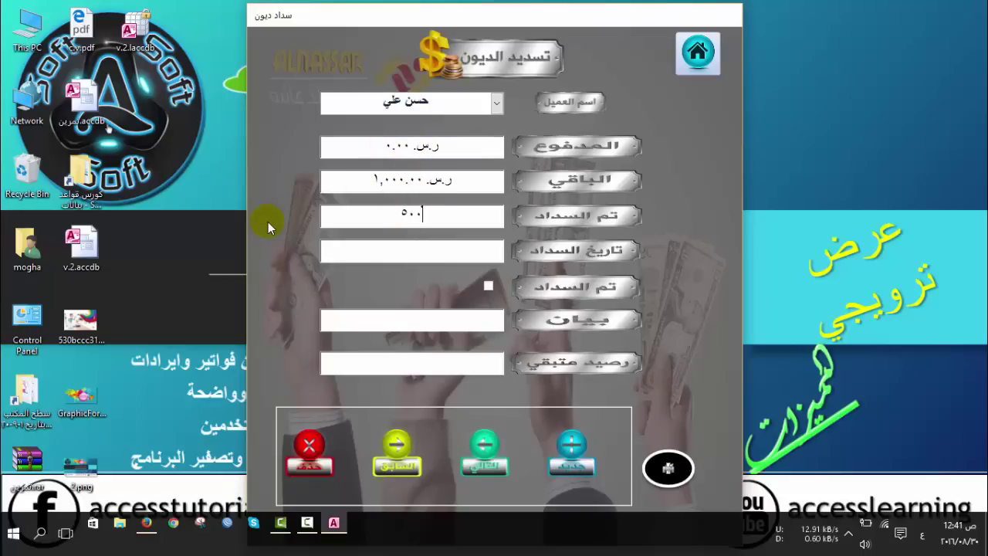
key("BackSpace")
key("BackSpace")
key("BackSpace")
type("1000")
left_click(342, 253)
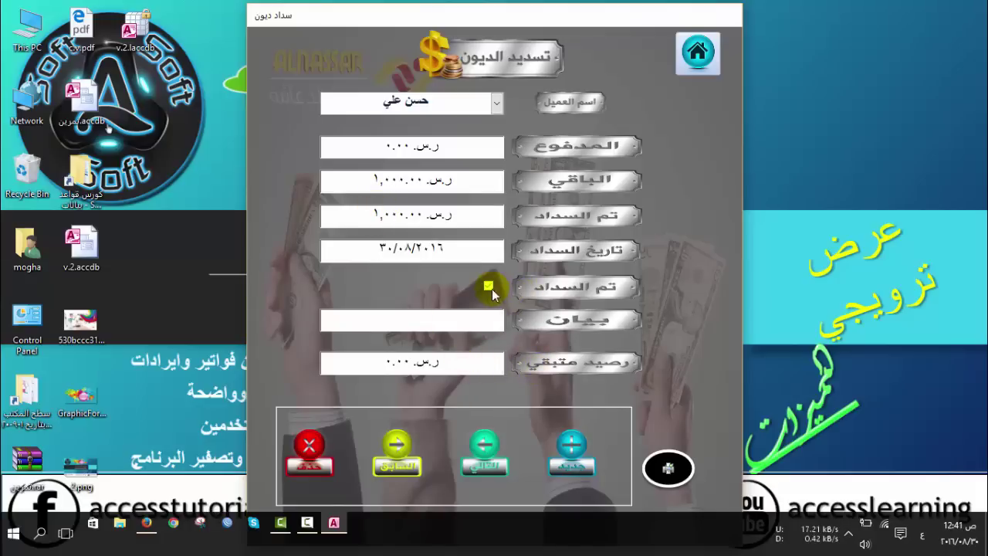
left_click(450, 316)
type("خال")
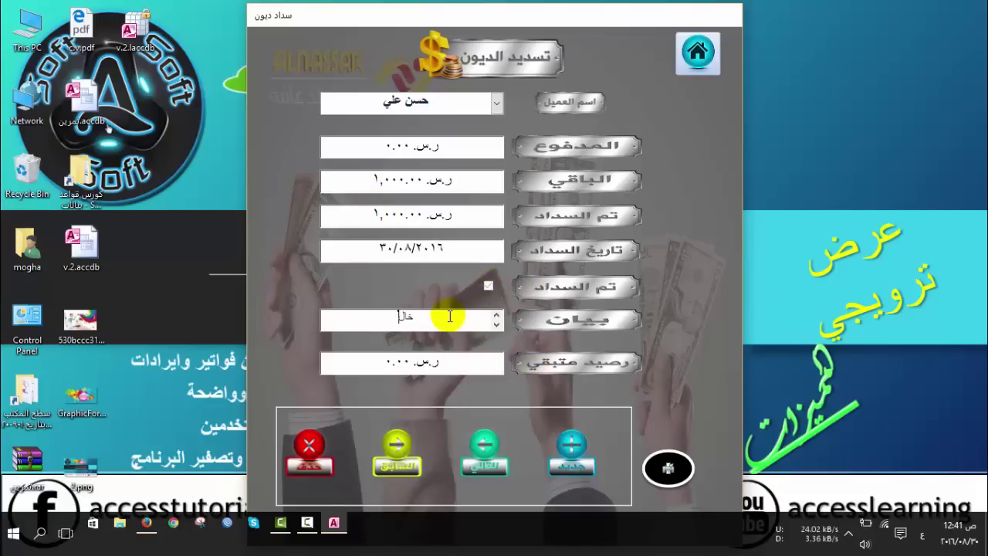
type("ص")
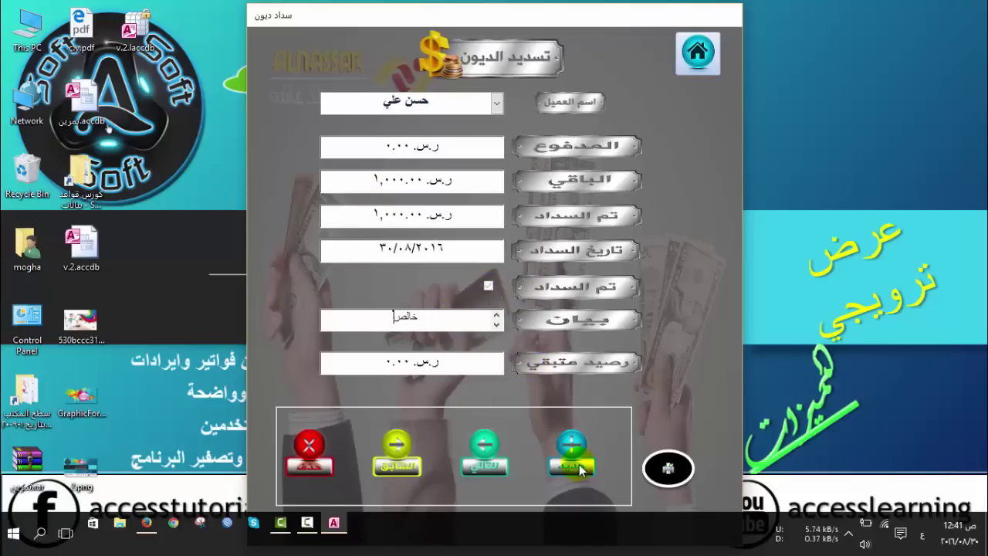
left_click(575, 456)
- Record a 500.00 payment for the second customer and save it
left_click(497, 103)
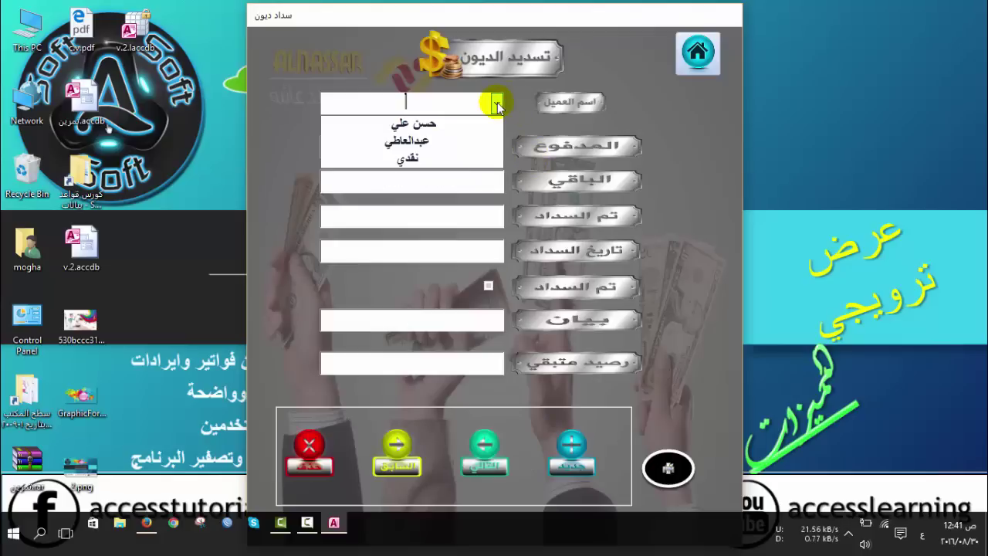
left_click(444, 145)
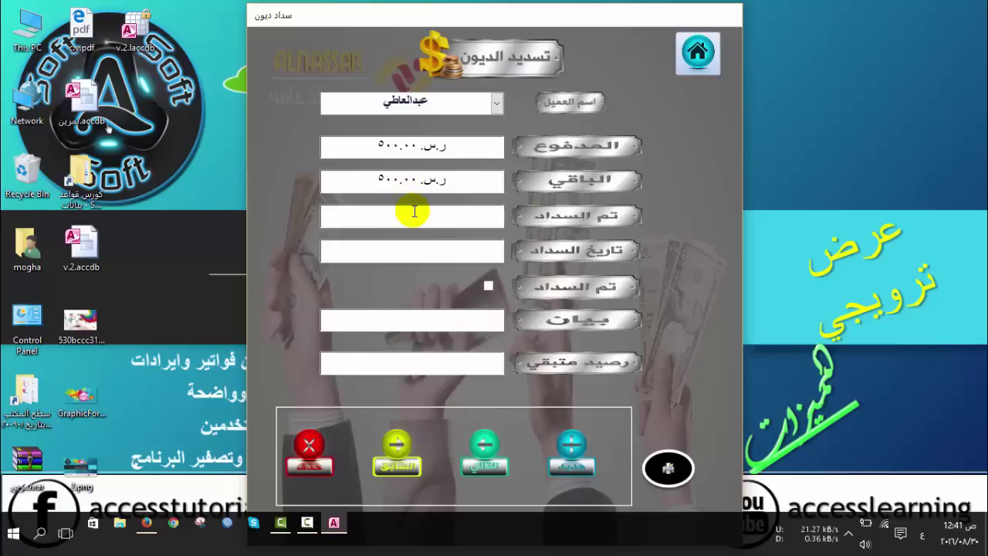
left_click(412, 216)
type("٥0")
left_click(412, 250)
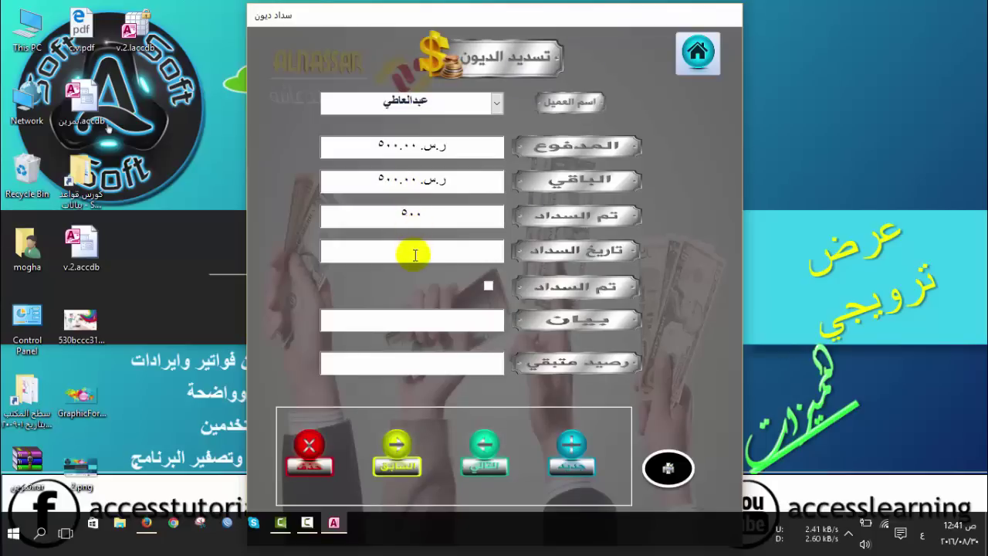
key("ctrl+semicolon")
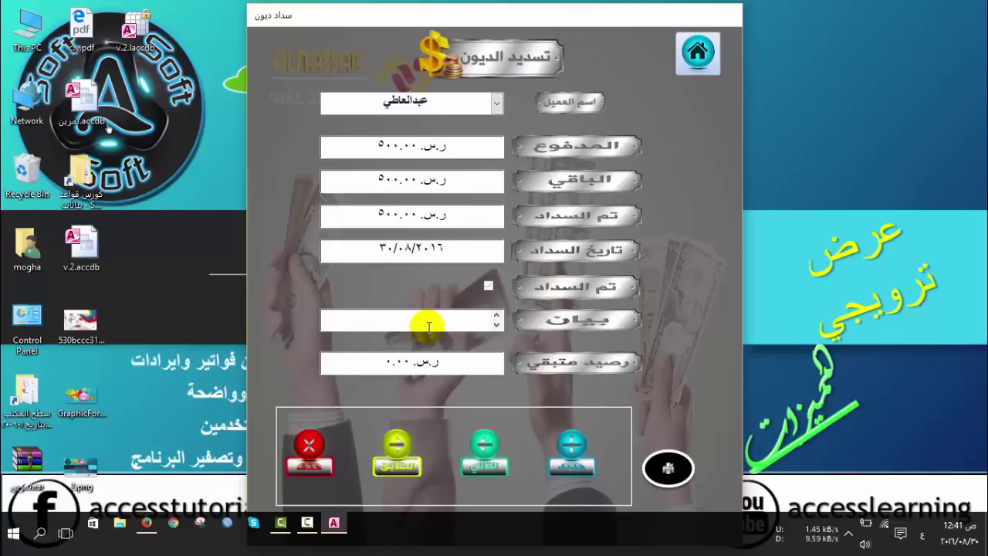
left_click(572, 463)
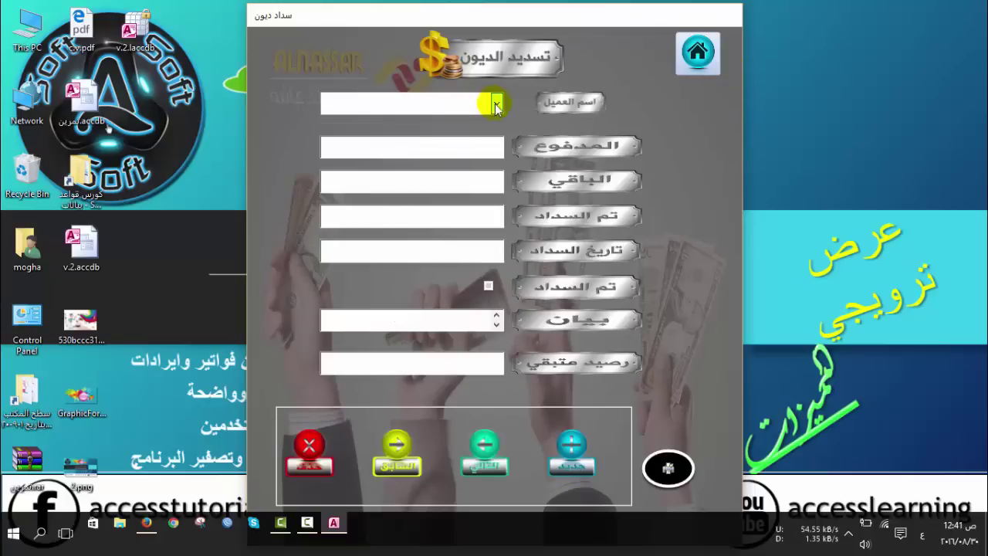
- Check both customers in the list, acknowledging each no-debts message, then return to the main screen
left_click(497, 103)
left_click(459, 133)
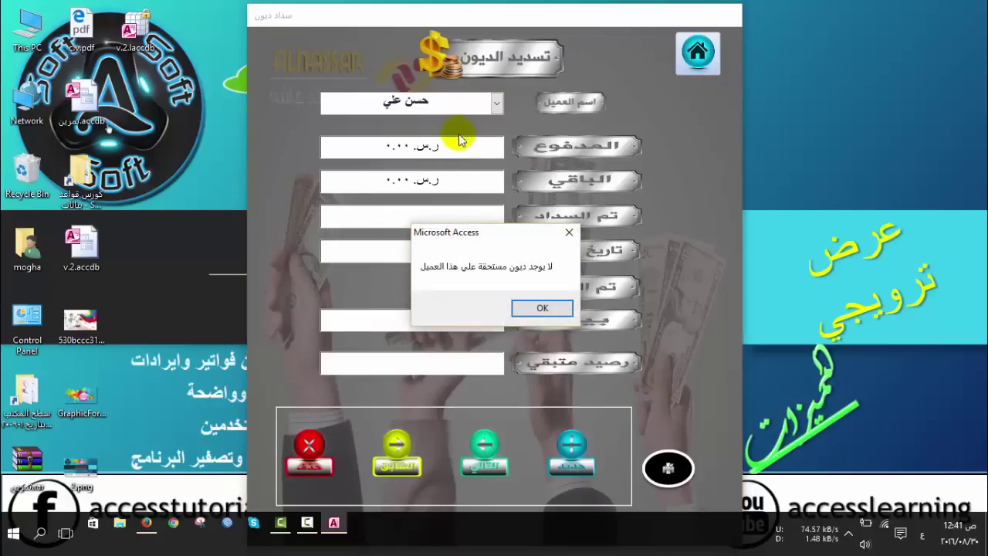
left_click(541, 316)
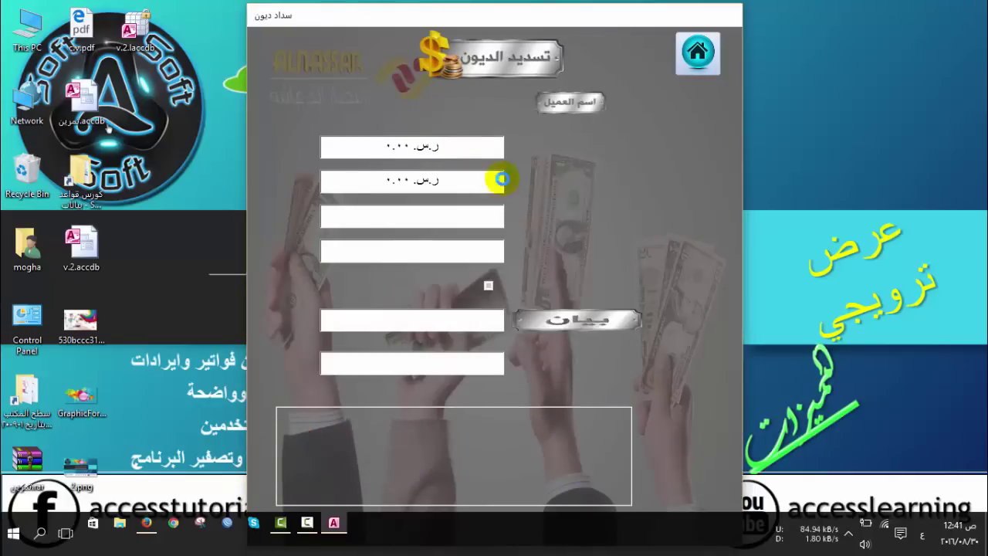
left_click(496, 105)
left_click(463, 141)
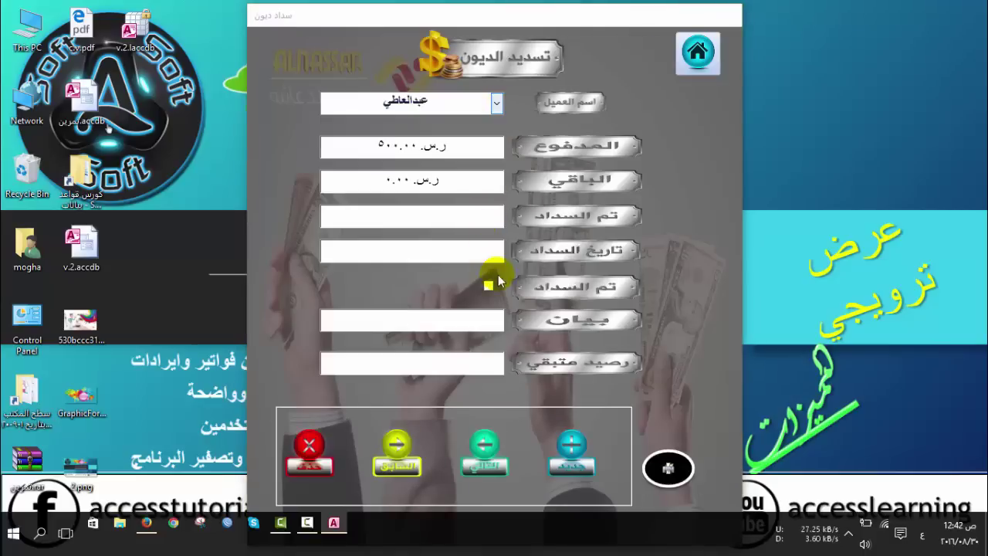
left_click(526, 310)
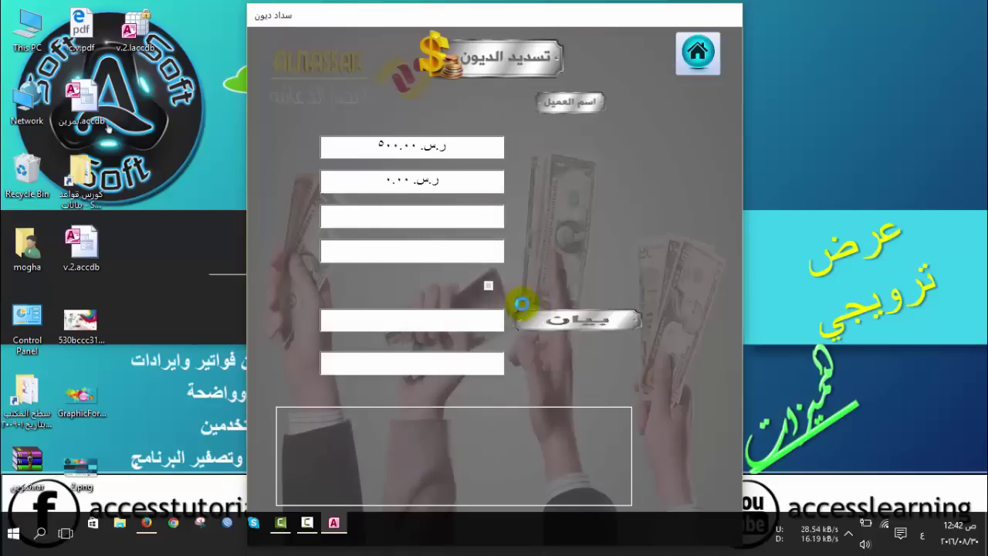
left_click(695, 64)
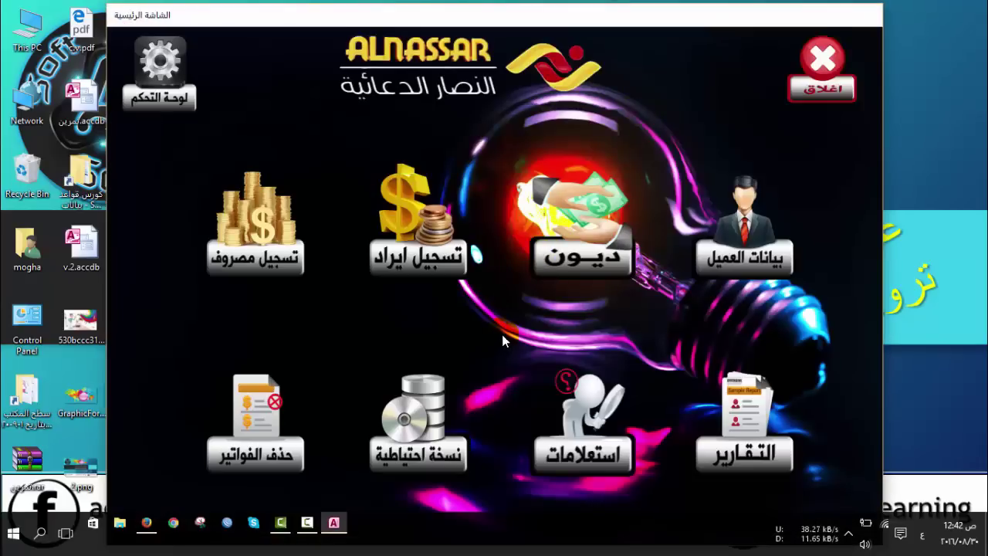
- Open the debtors details report from التقارير and zoom in to review both customers' payments
left_click(739, 446)
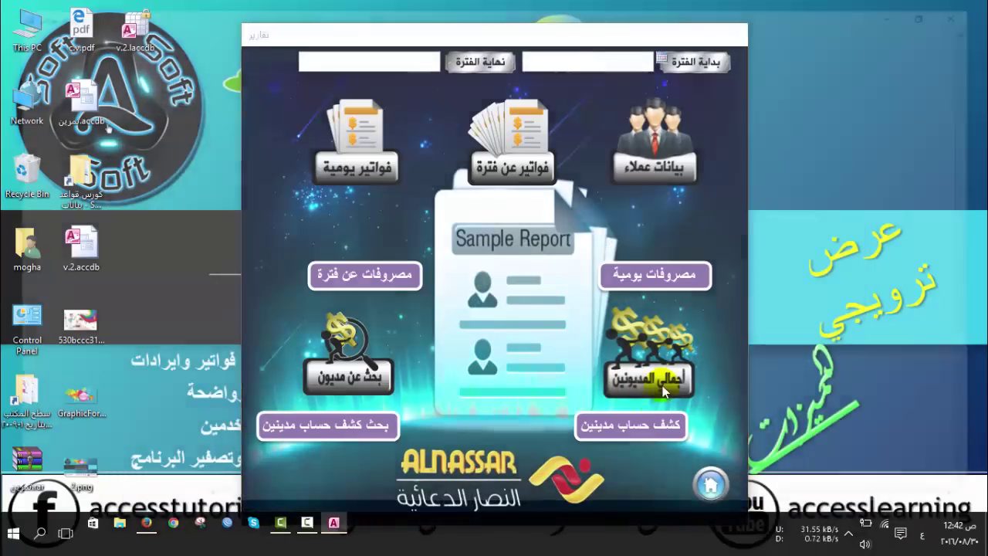
left_click(660, 384)
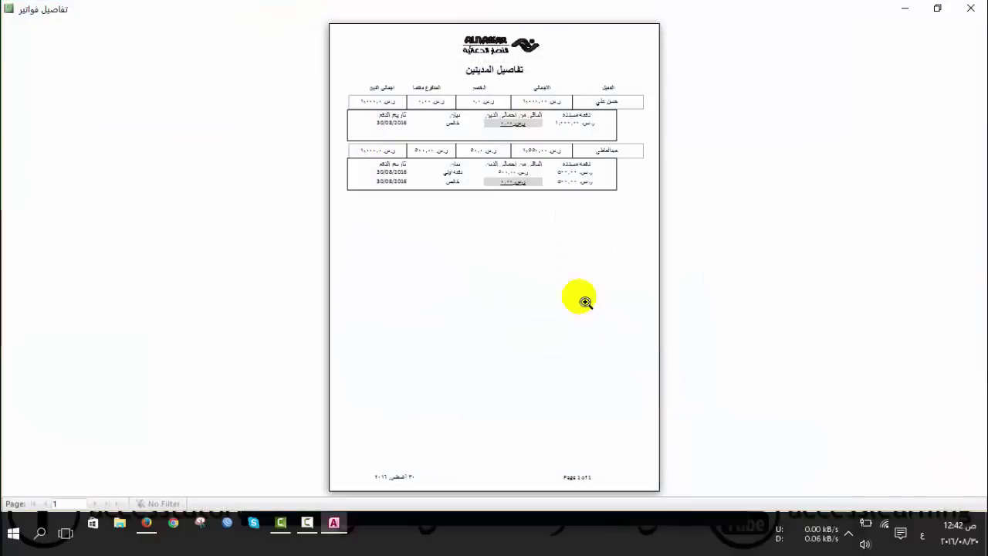
left_click(568, 151)
scroll(564, 312, "up", 1)
scroll(564, 309, "up", 2)
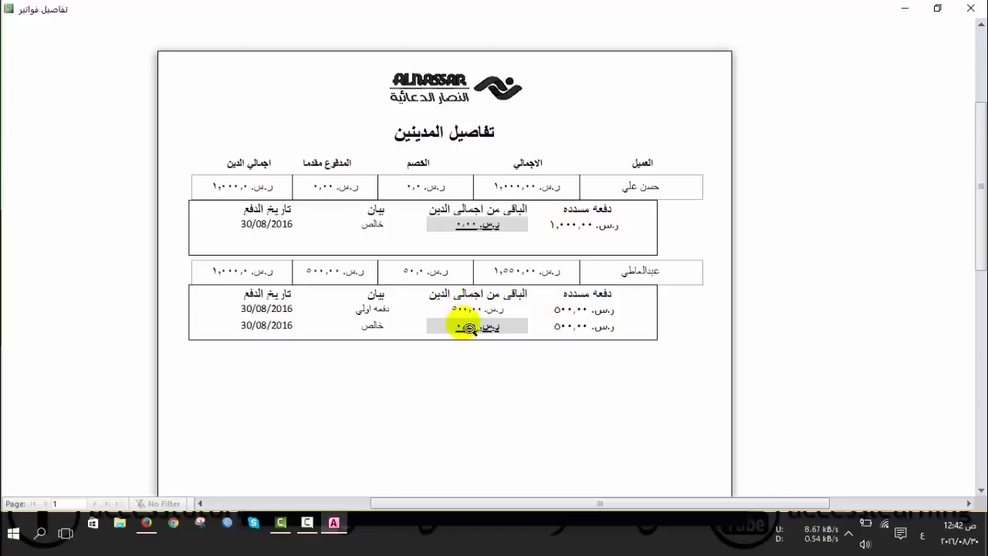
left_click(971, 7)
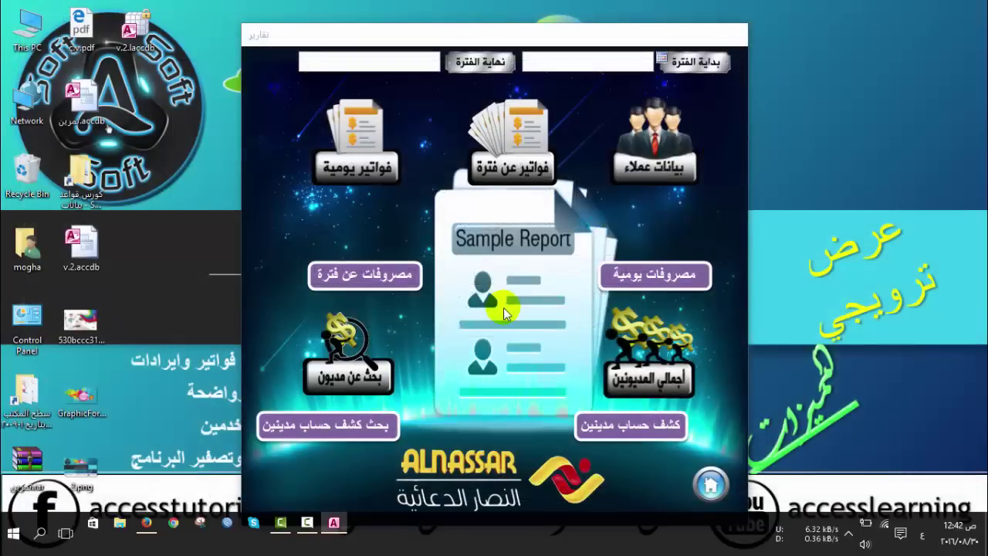
left_click(602, 431)
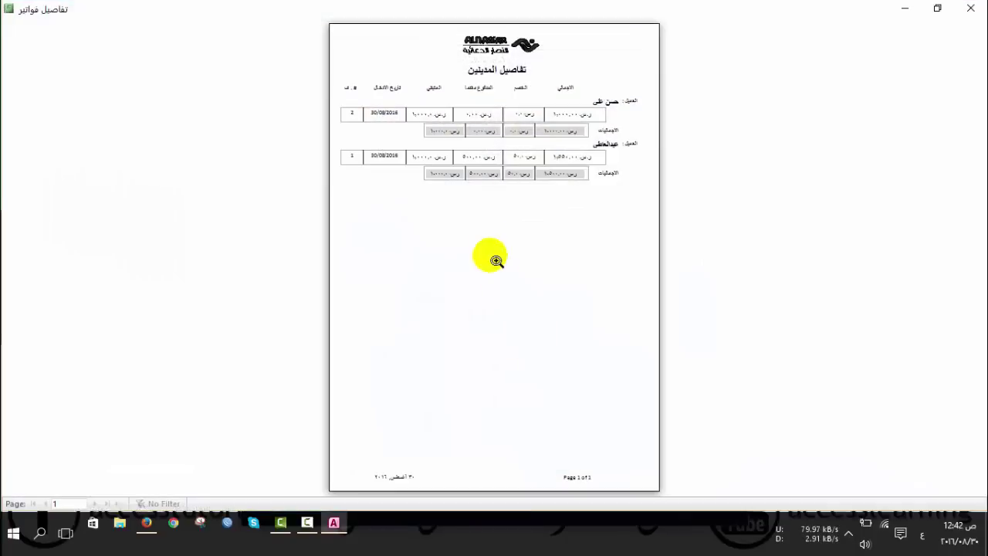
left_click(497, 260)
scroll(515, 294, "up", 2)
scroll(520, 329, "up", 2)
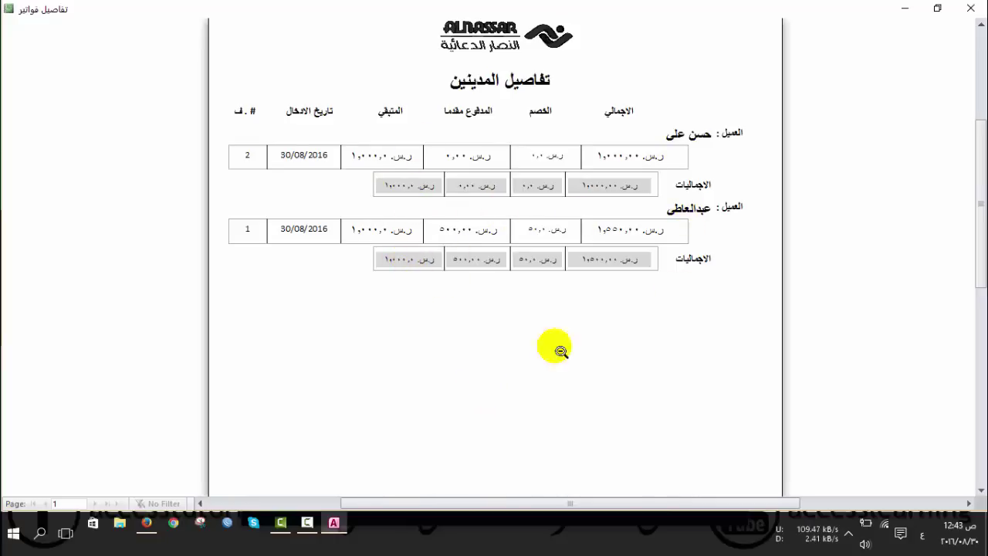
left_click(970, 8)
left_click(352, 433)
type("ع")
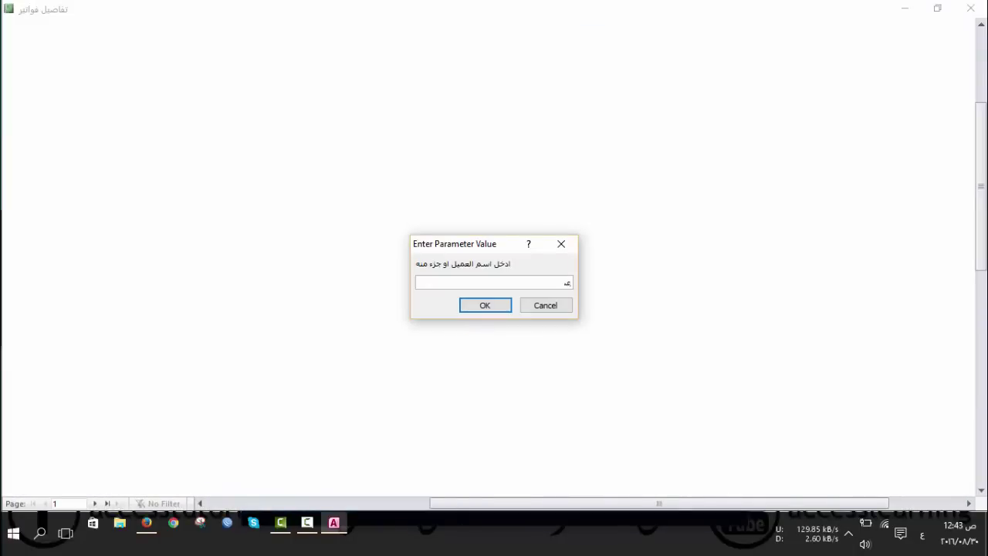
key("Return")
left_click(476, 187)
scroll(505, 268, "up", 1)
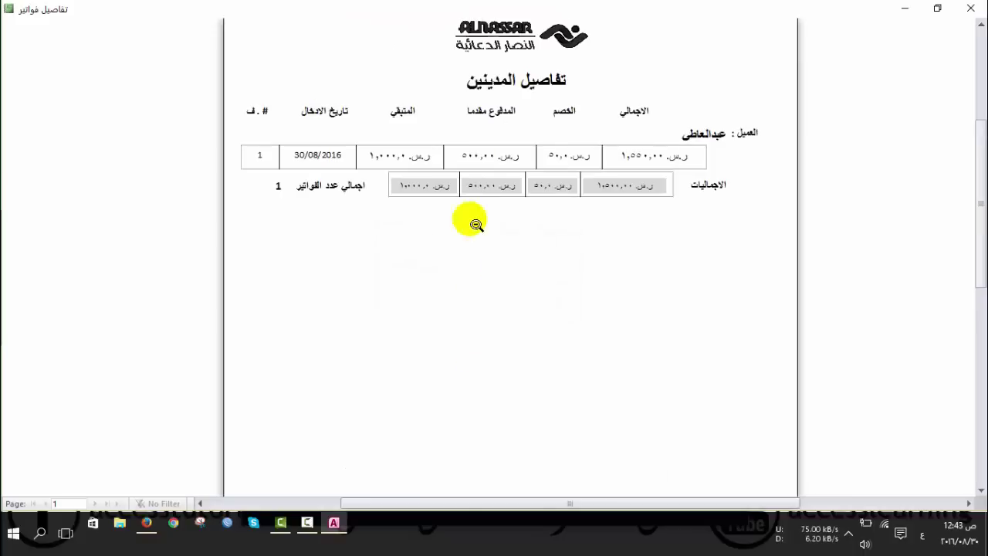
left_click(972, 7)
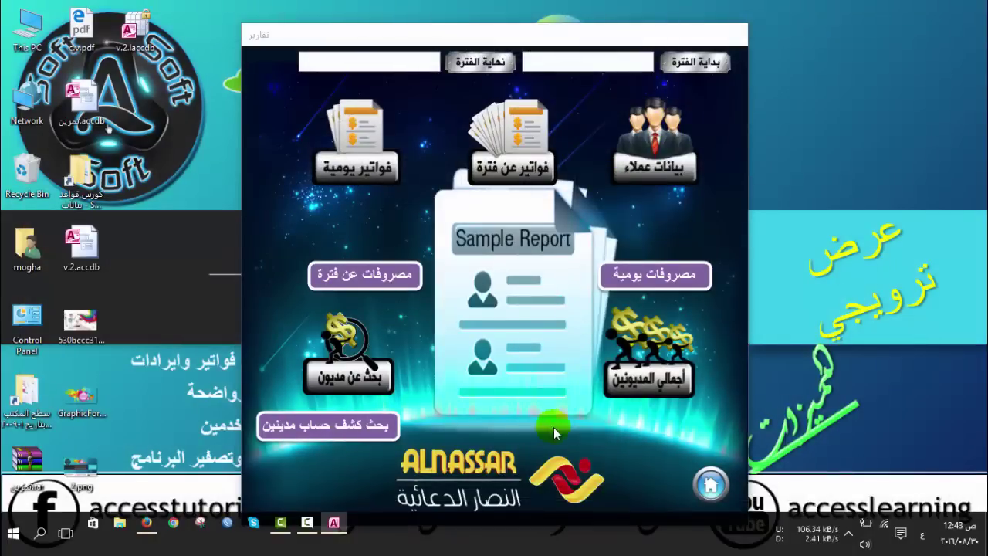
- Back up the application to the Desktop, then delete all sales and purchase invoices
left_click(712, 485)
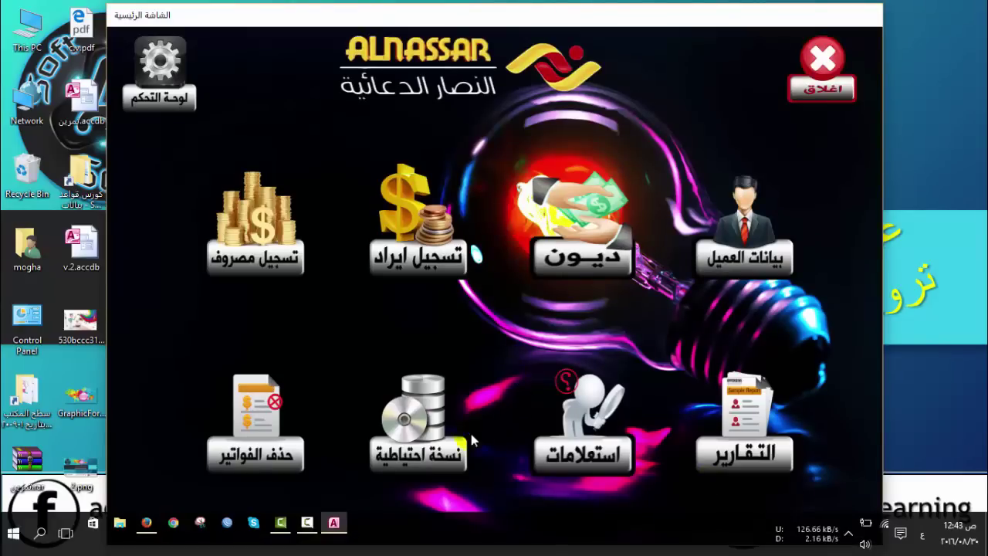
left_click(430, 456)
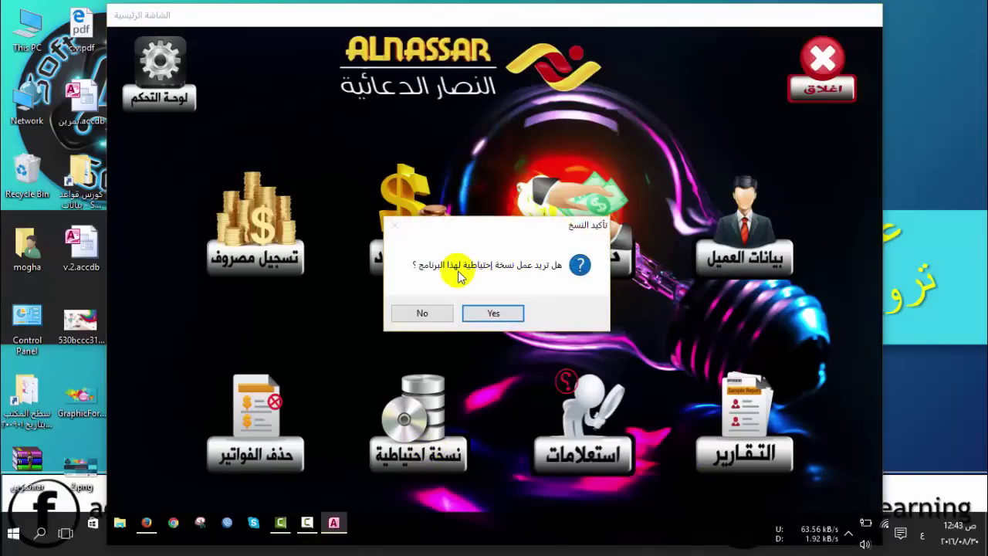
left_click(493, 313)
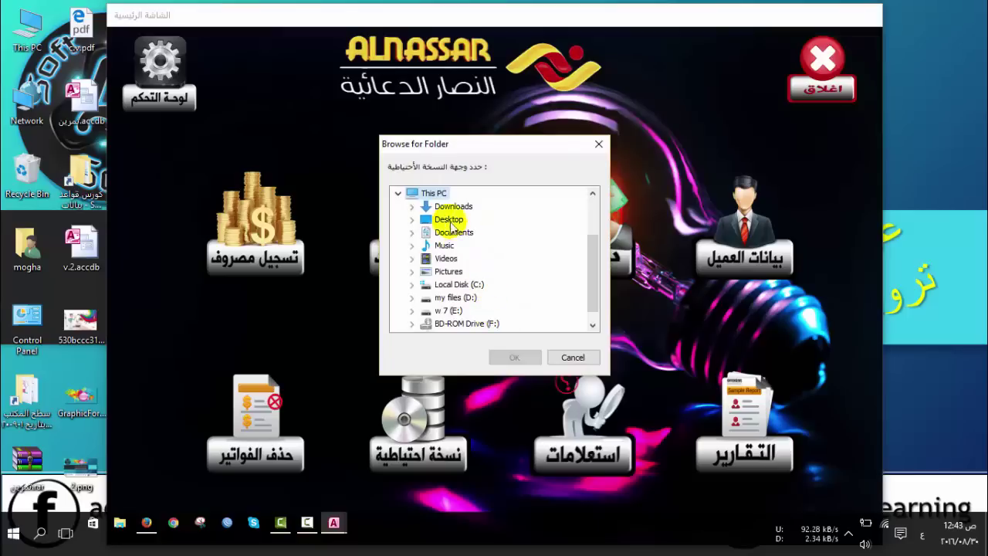
left_click(446, 220)
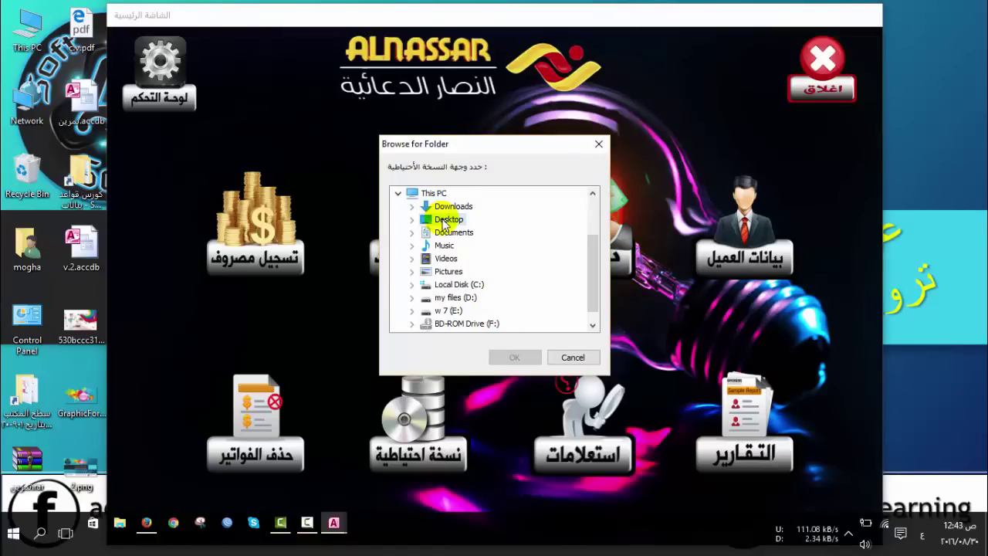
left_click(563, 358)
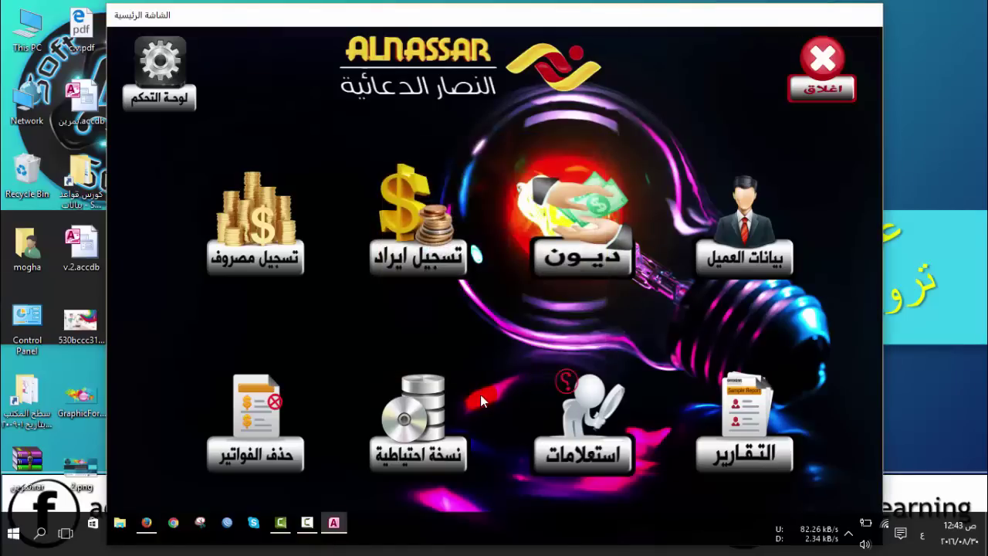
left_click(292, 469)
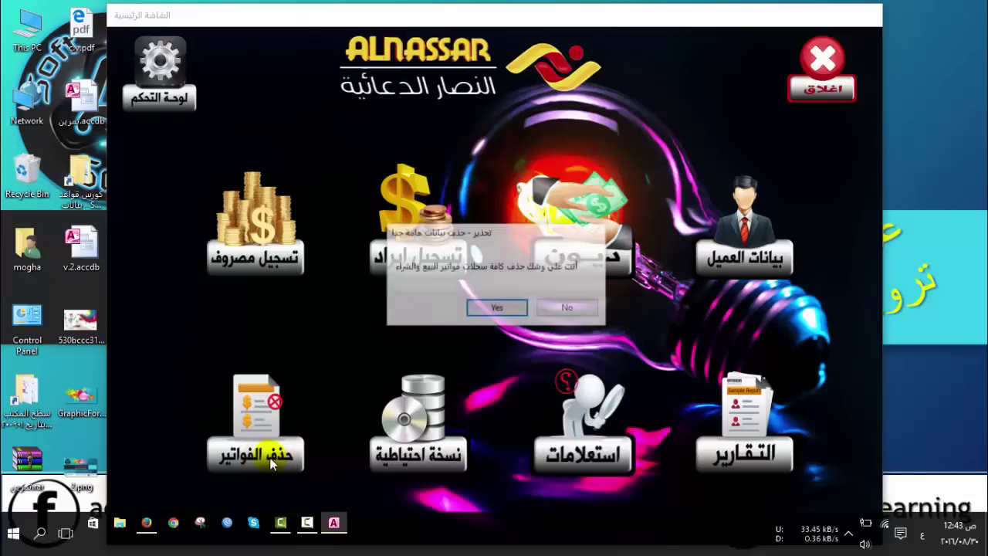
left_click(497, 309)
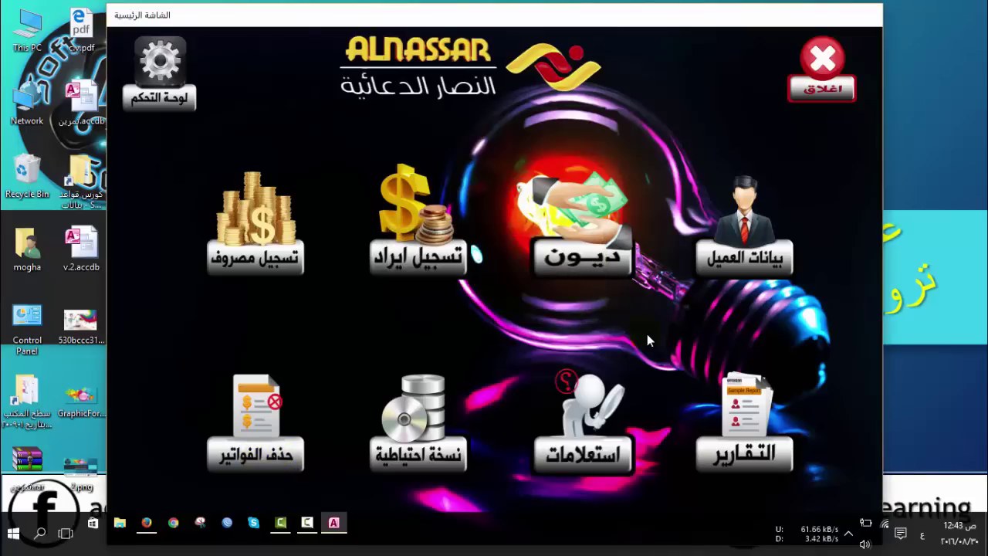
left_click(730, 458)
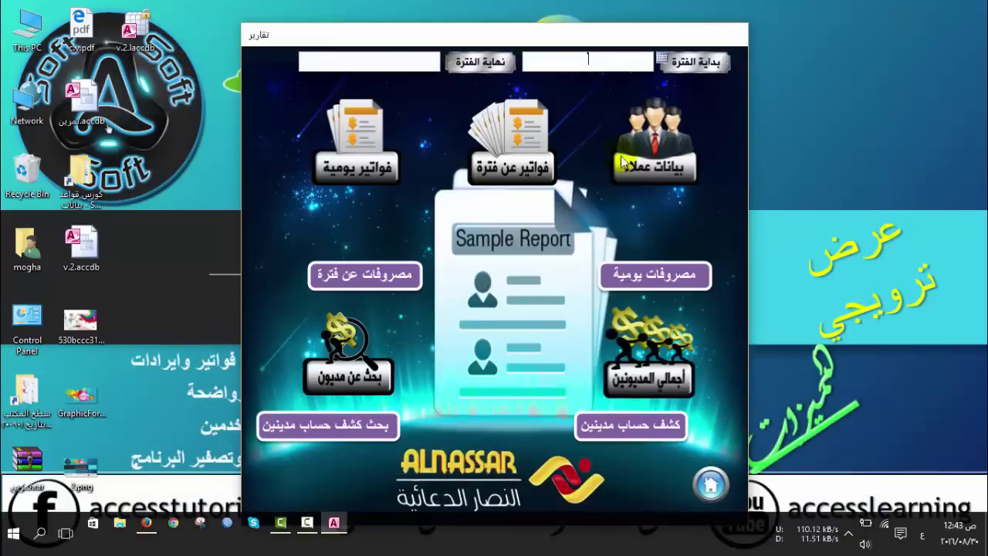
left_click(506, 184)
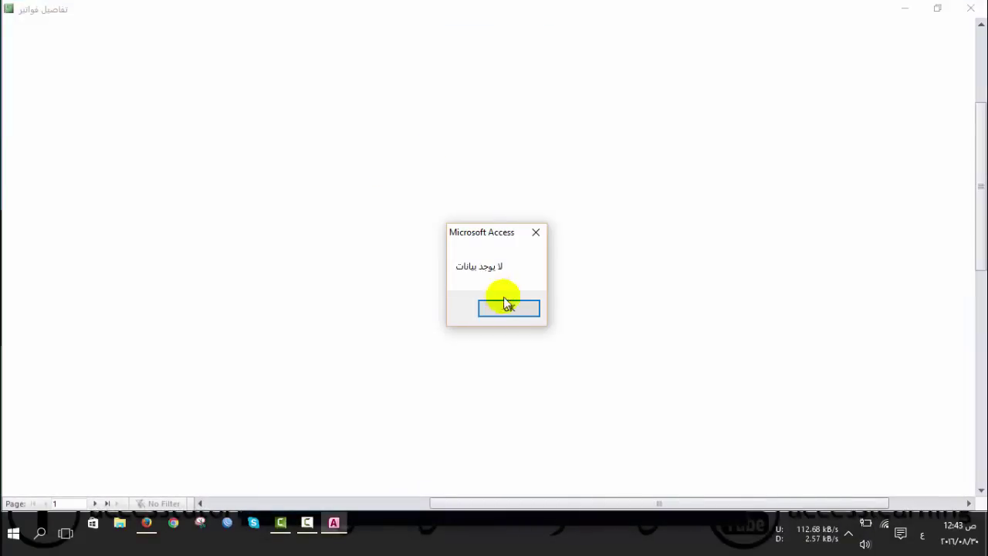
left_click(507, 306)
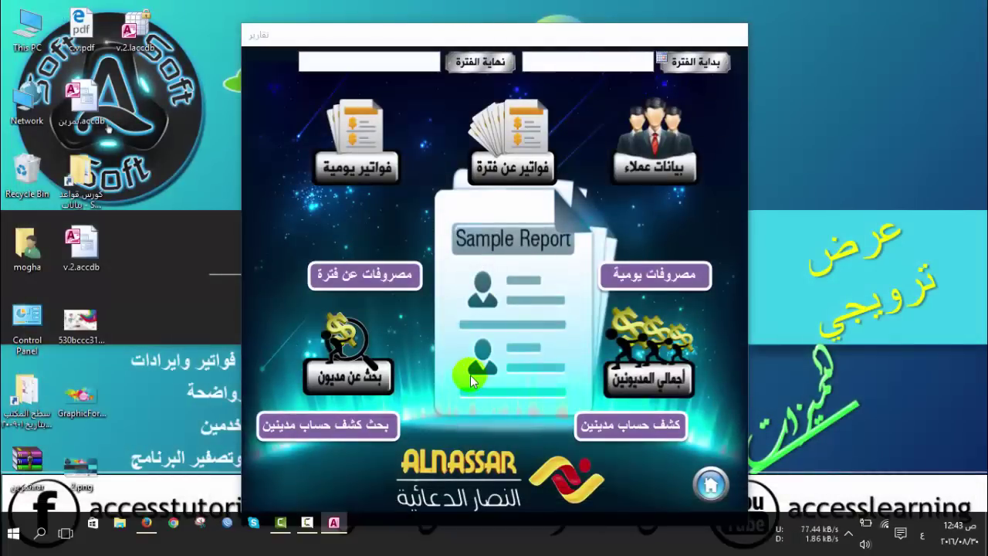
left_click(706, 482)
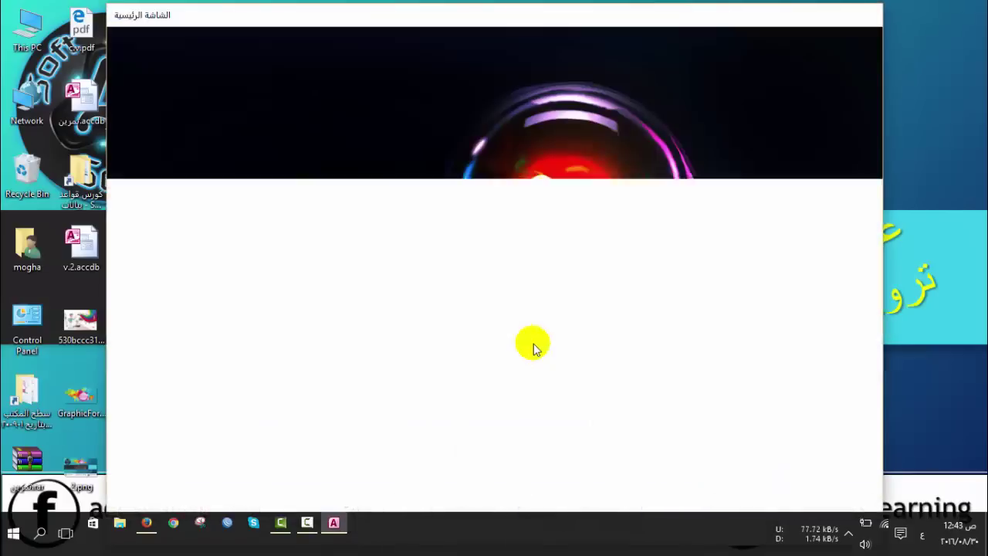
- Open اضافة مستخدم جديد from لوحة التحكم, passing the access password check
left_click(167, 100)
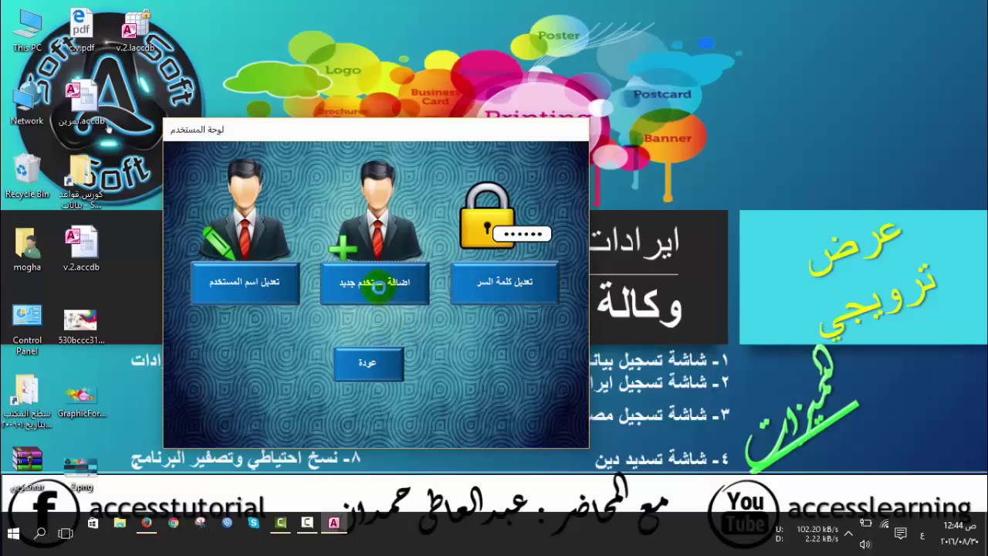
left_click(383, 289)
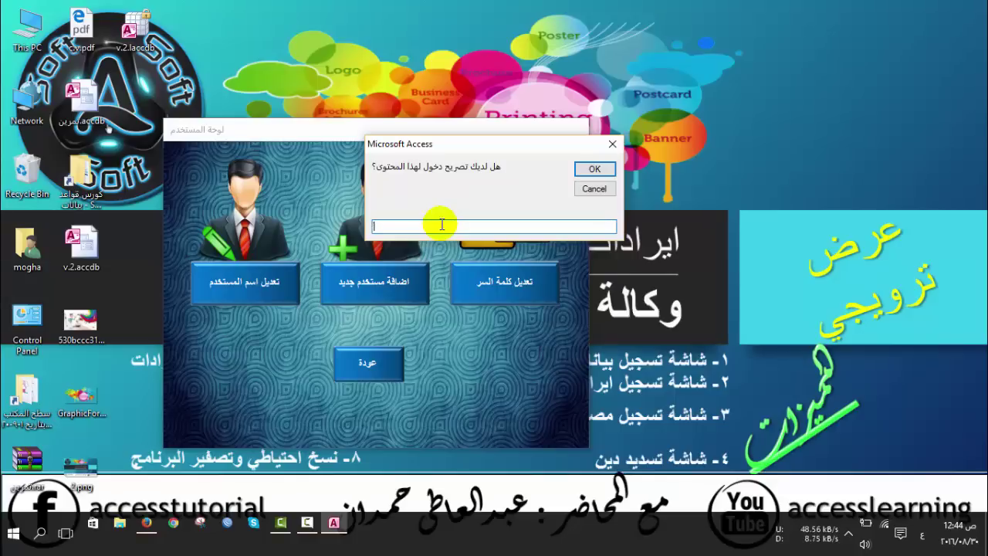
type("1")
key("Return")
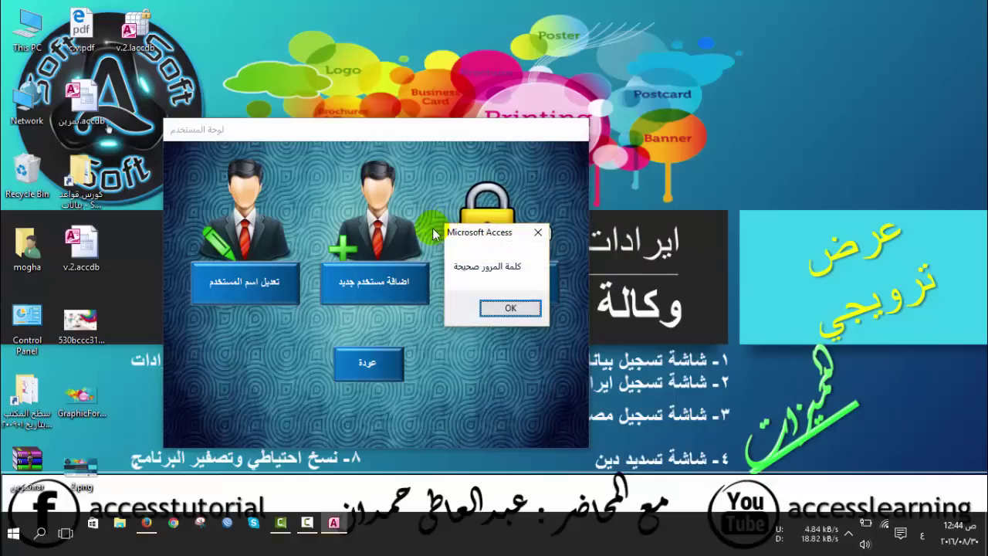
left_click(492, 308)
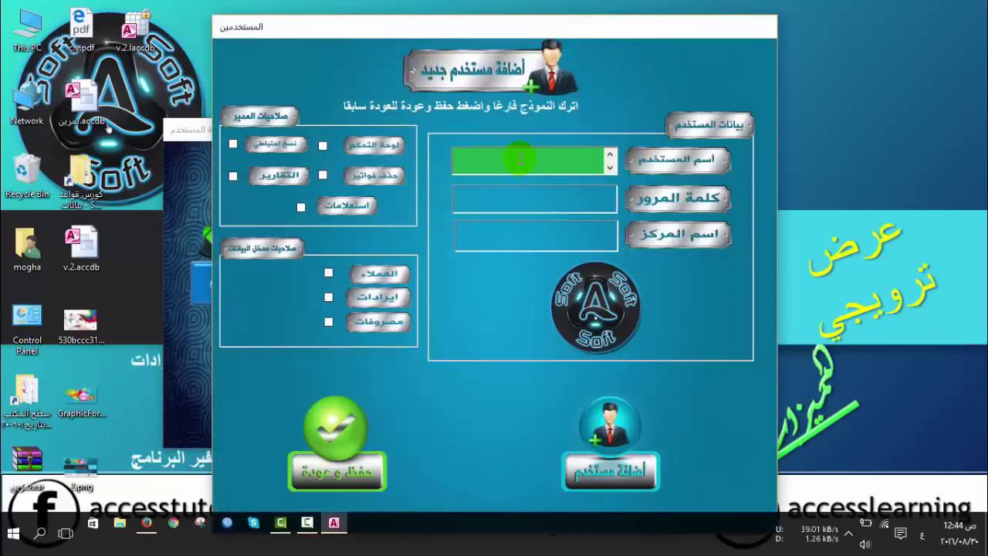
- Enter the new user's username, password and center name, grant العملاء, ايرادات and مصروفات, and save
type("احمد")
left_click(528, 197)
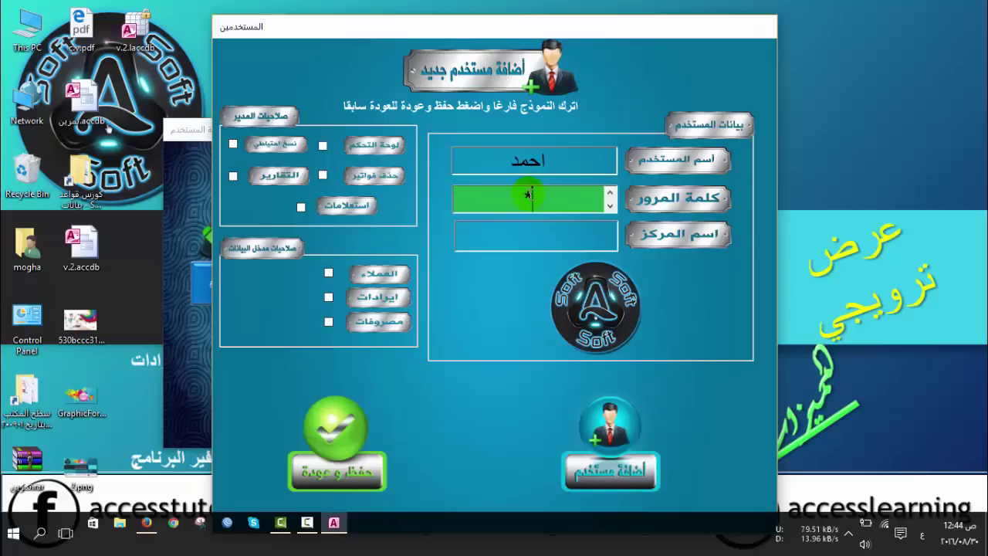
left_click(506, 230)
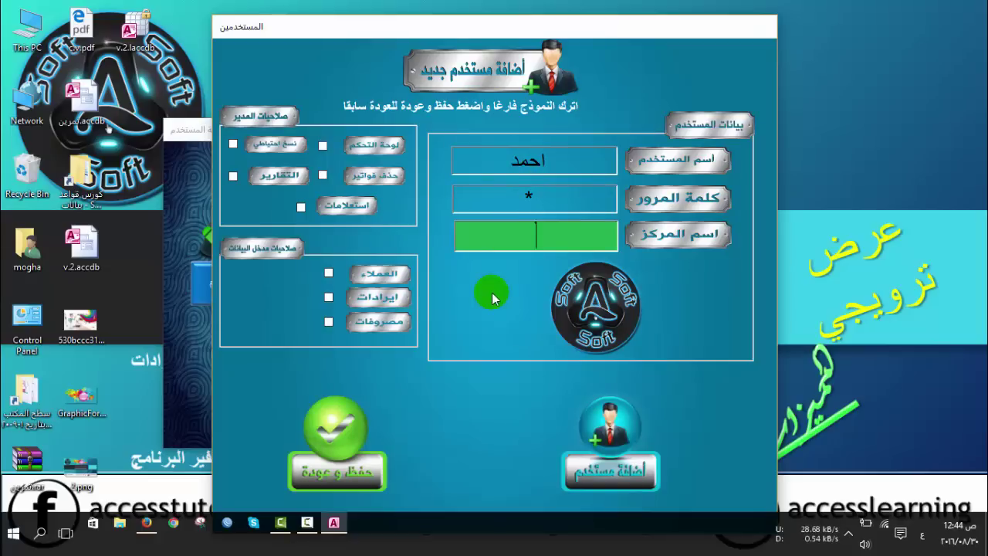
type("ايه سوفت")
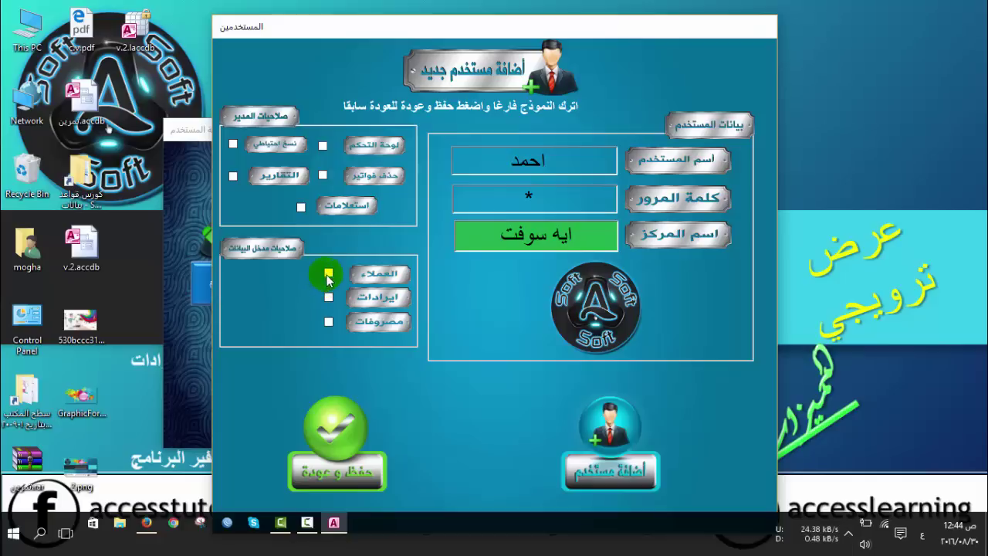
left_click(328, 275)
left_click(327, 298)
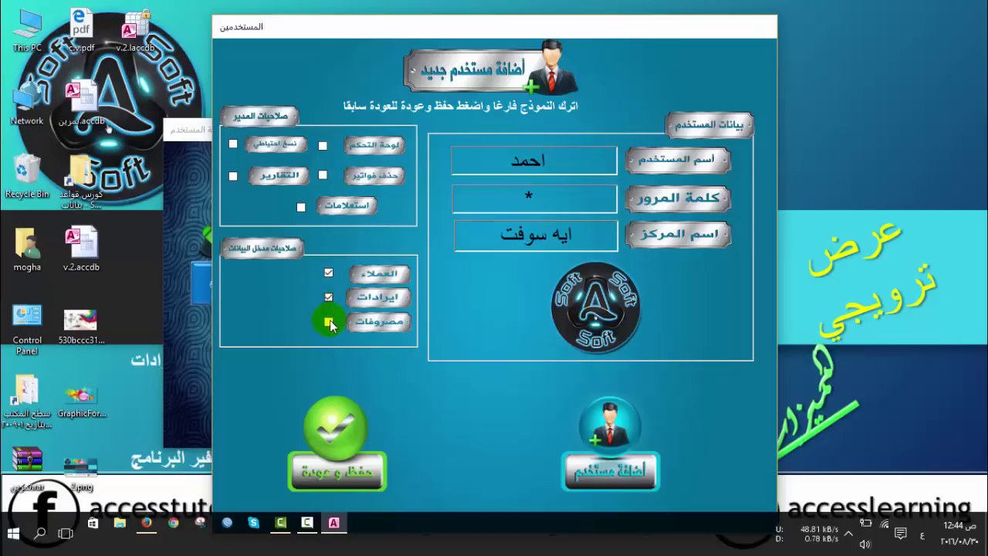
left_click(328, 321)
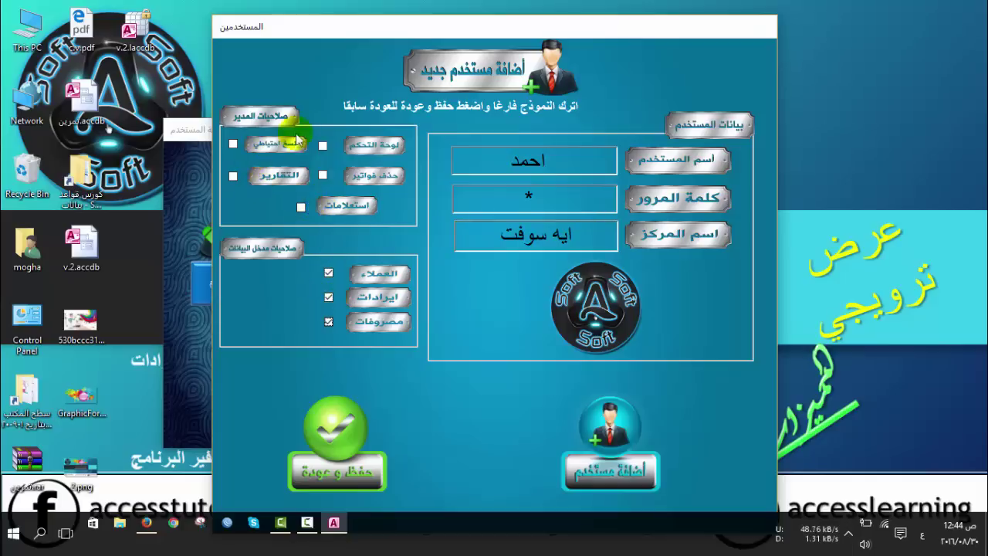
left_click(572, 471)
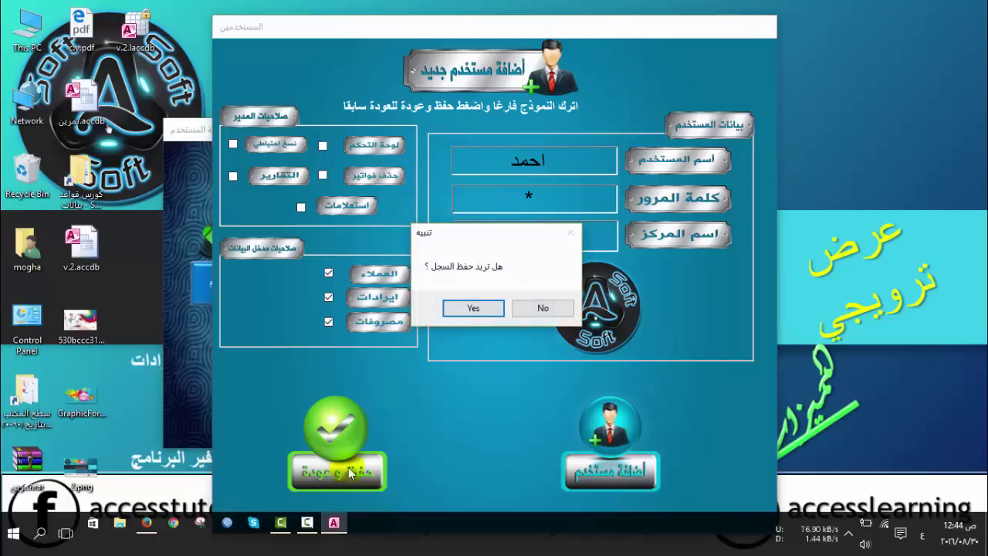
left_click(472, 309)
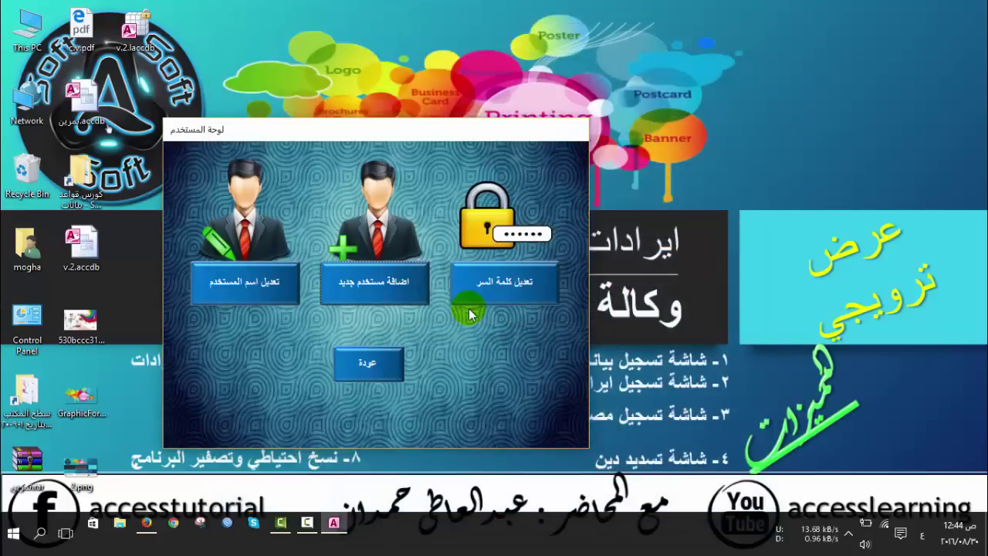
- Log in as the new user; open customer data and revenue entry, while debts is denied
left_click(379, 361)
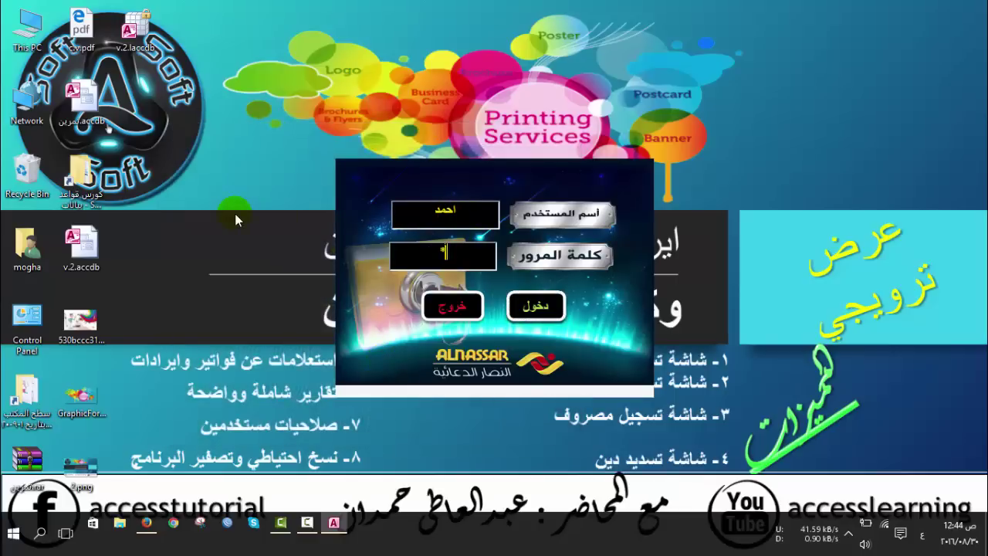
left_click(519, 309)
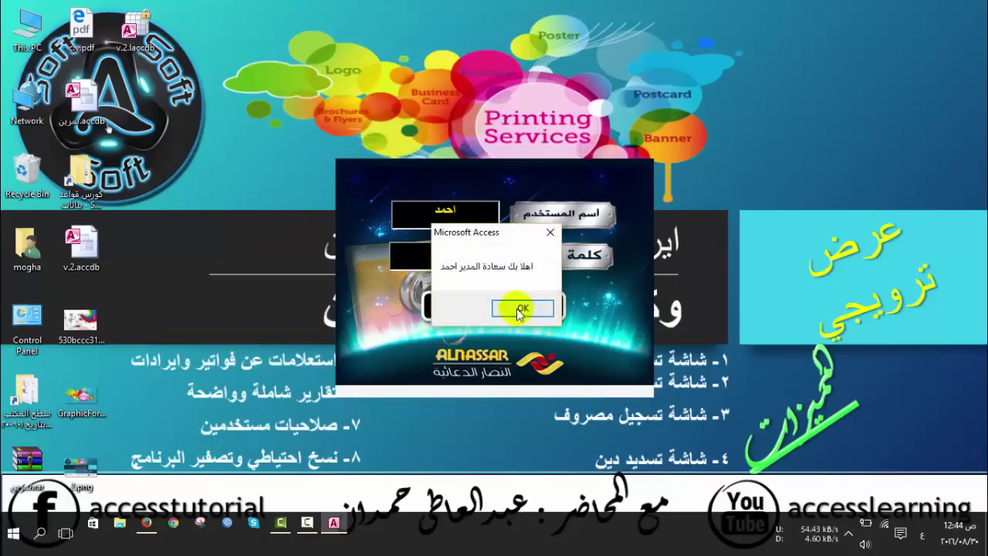
left_click(517, 311)
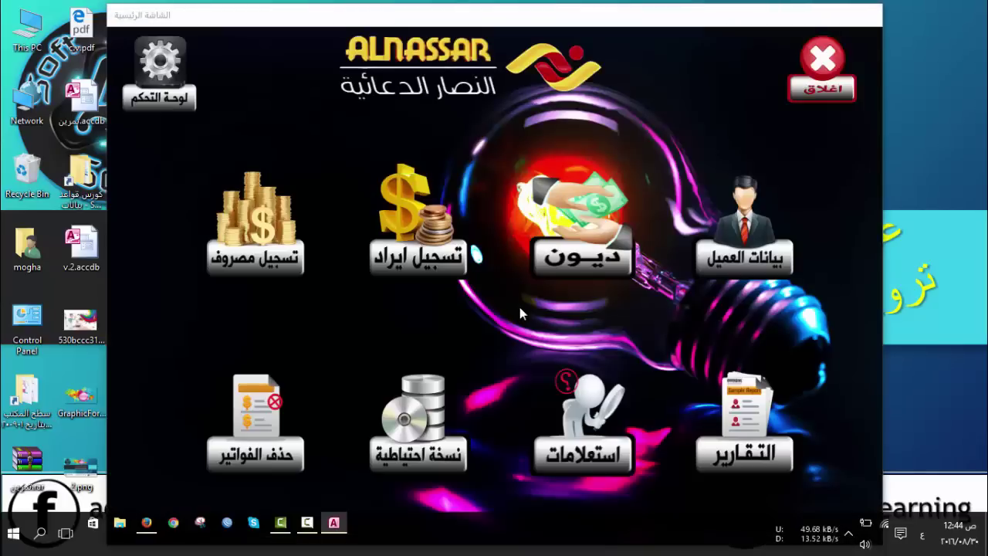
left_click(734, 263)
left_click(726, 91)
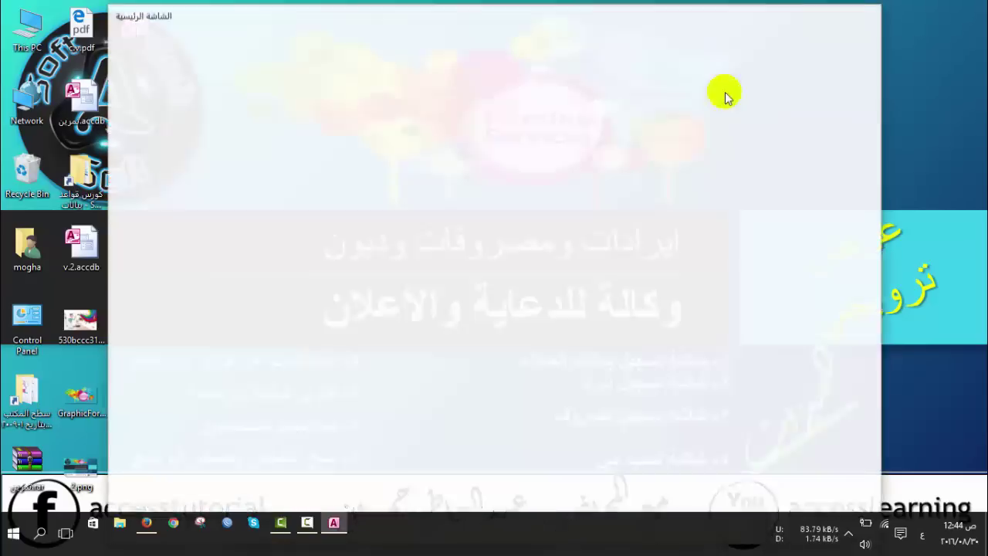
left_click(576, 267)
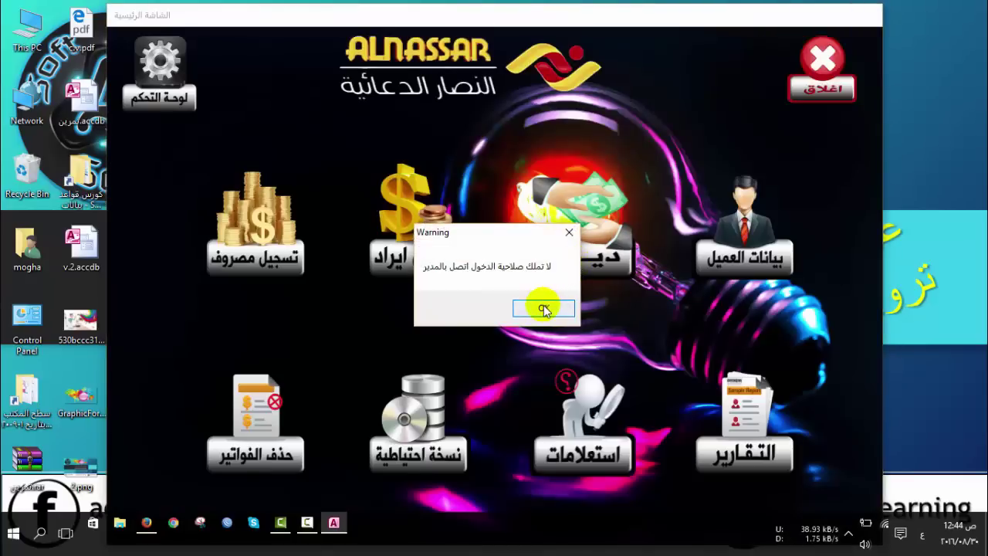
left_click(545, 308)
left_click(425, 267)
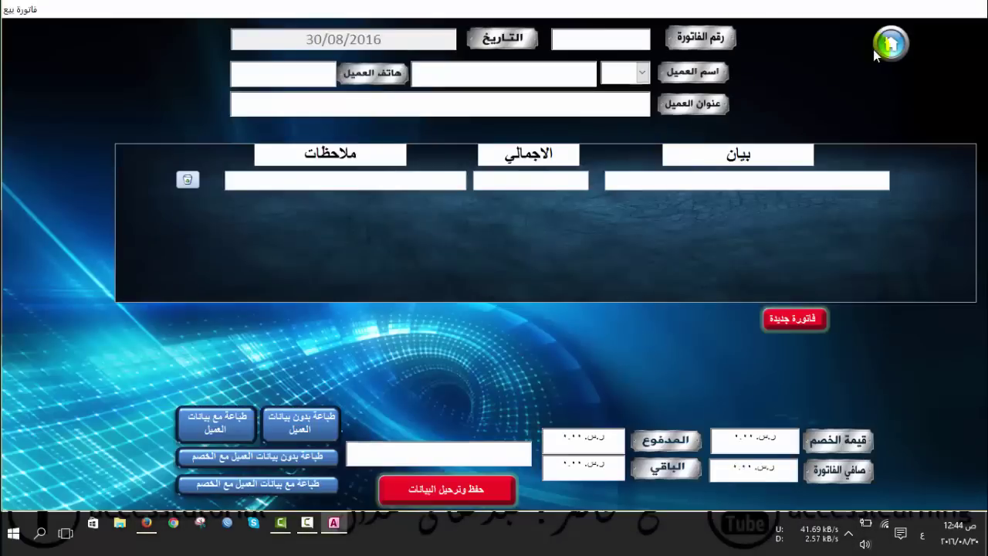
left_click(879, 51)
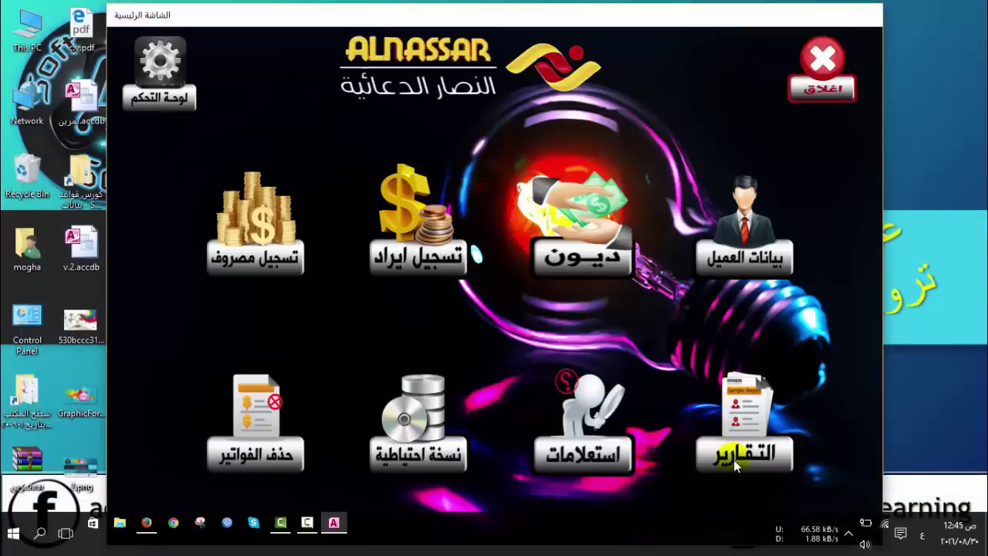
- Confirm reports, queries, backup, invoice deletion and control panel are all denied to this user
left_click(734, 459)
left_click(544, 309)
left_click(581, 466)
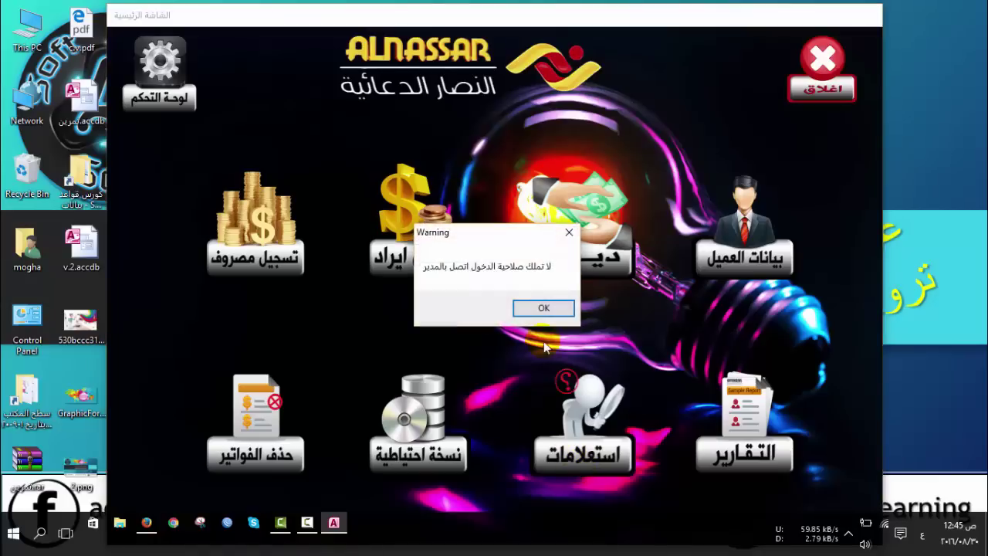
left_click(540, 308)
left_click(427, 450)
left_click(532, 308)
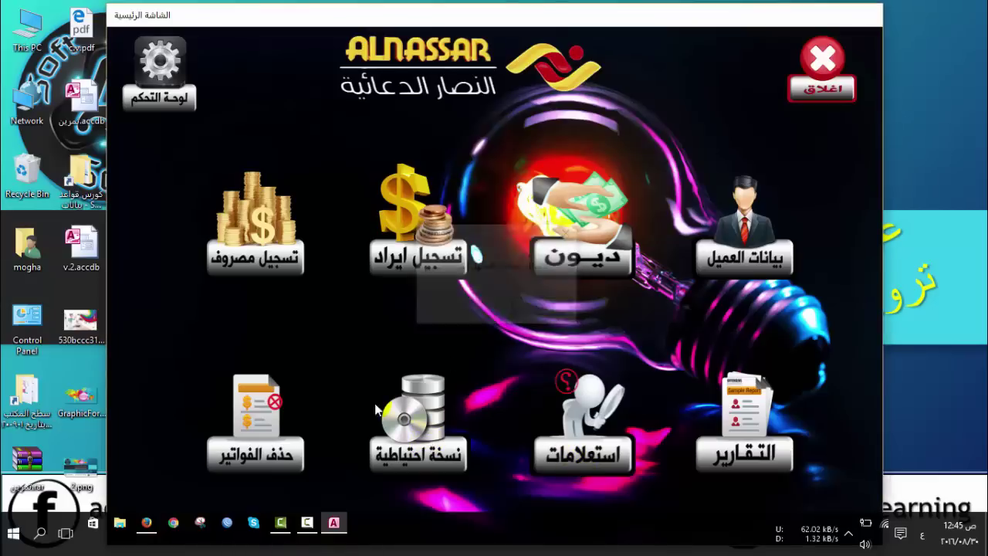
left_click(275, 441)
left_click(523, 308)
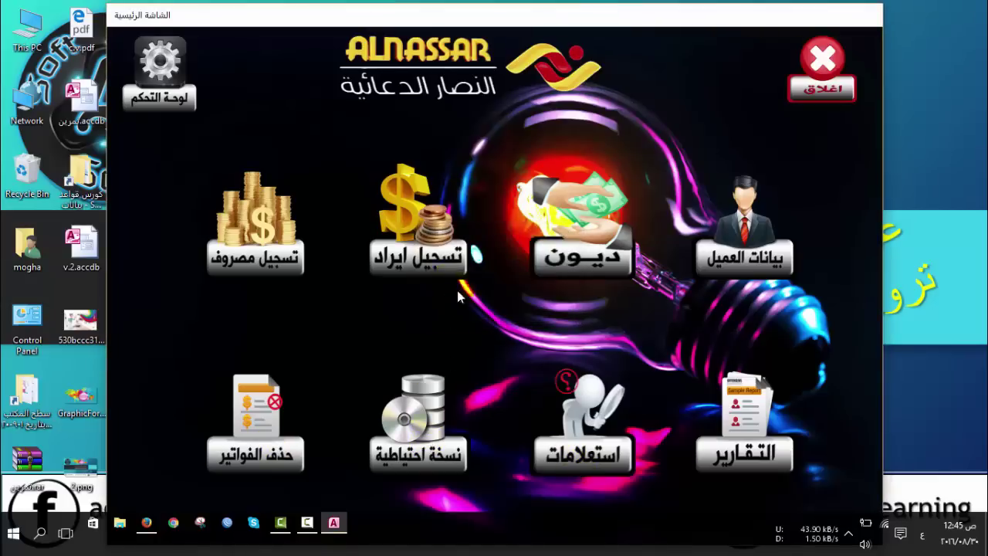
left_click(166, 96)
left_click(565, 307)
- Exit the accounts application via اغلاق, skipping the backup and confirming the exit
left_click(818, 93)
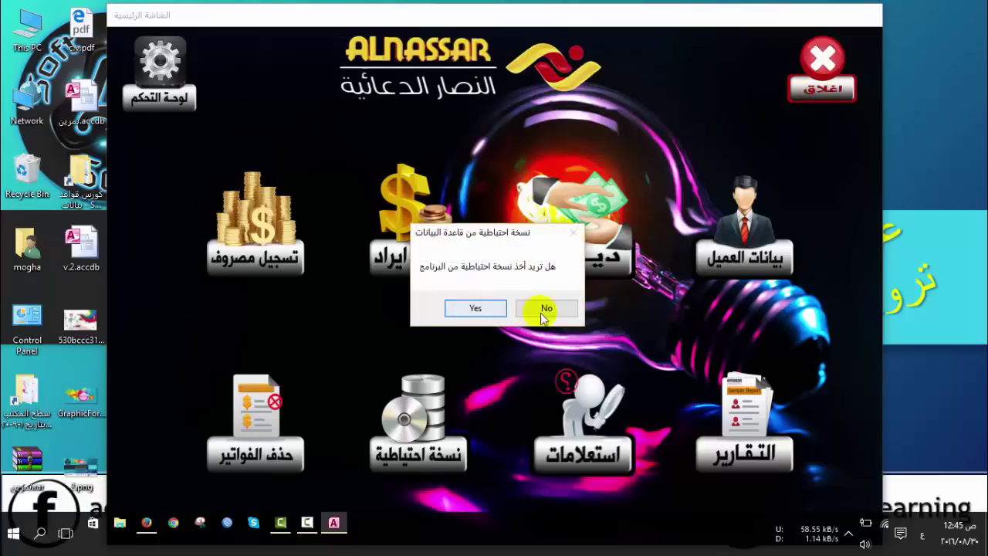
left_click(498, 310)
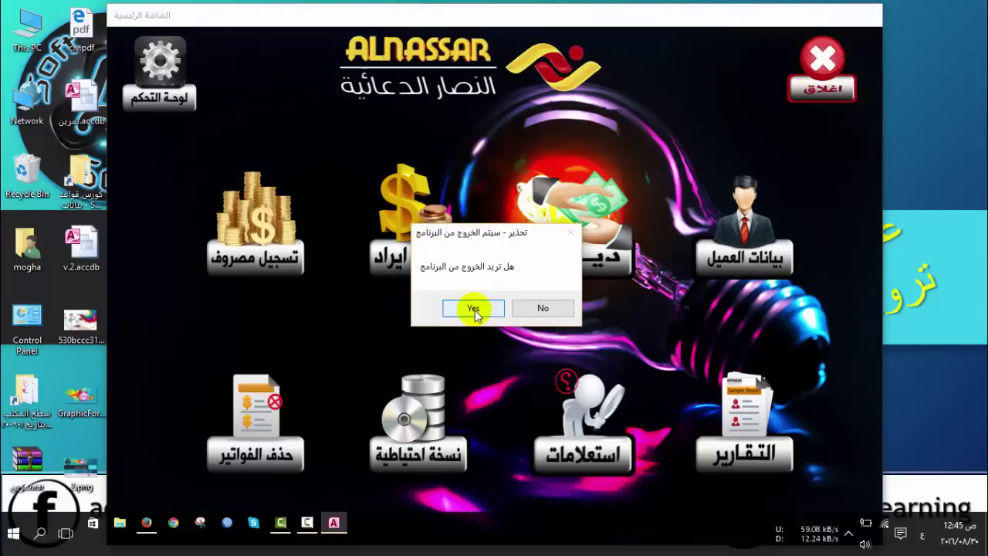
left_click(474, 310)
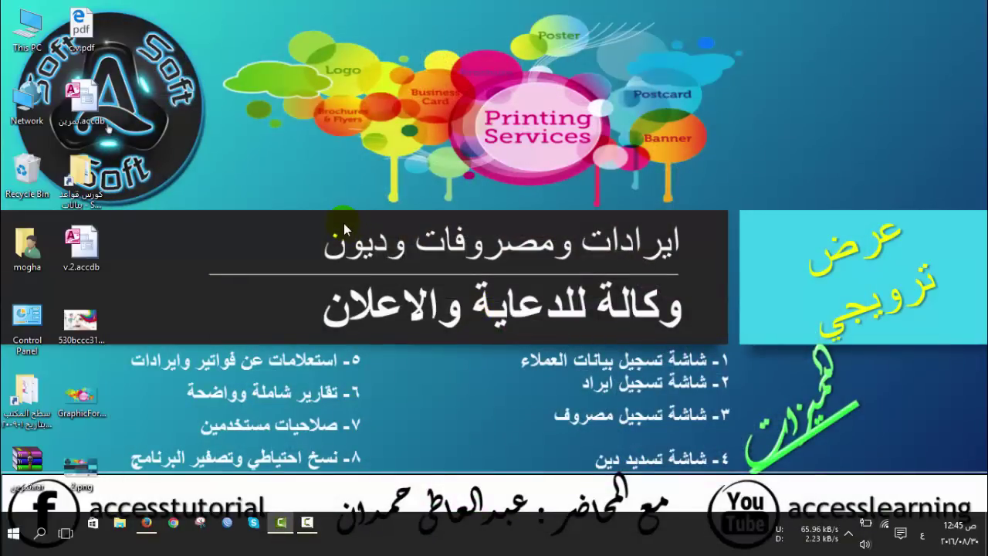